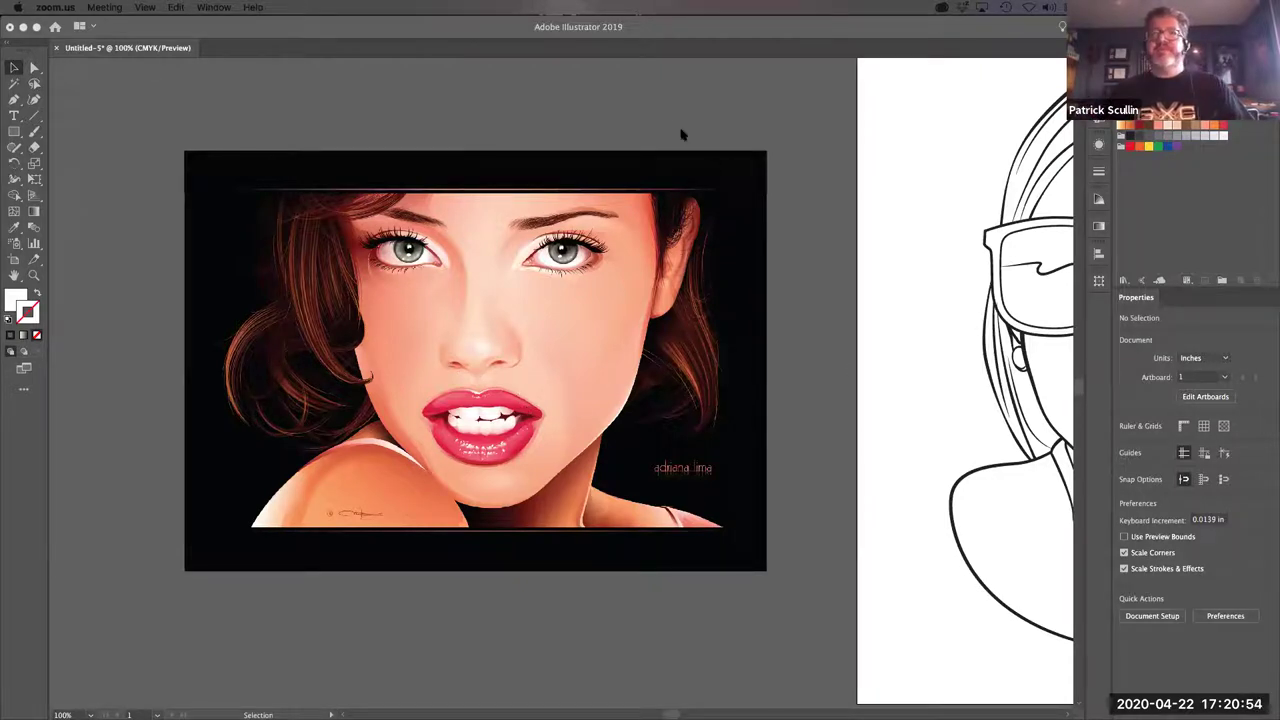
Step: Look over the color portrait reference and the black line art of the woman in sunglasses
left_click(667, 94)
key("space")
left_click_drag(927, 395, 260, 386)
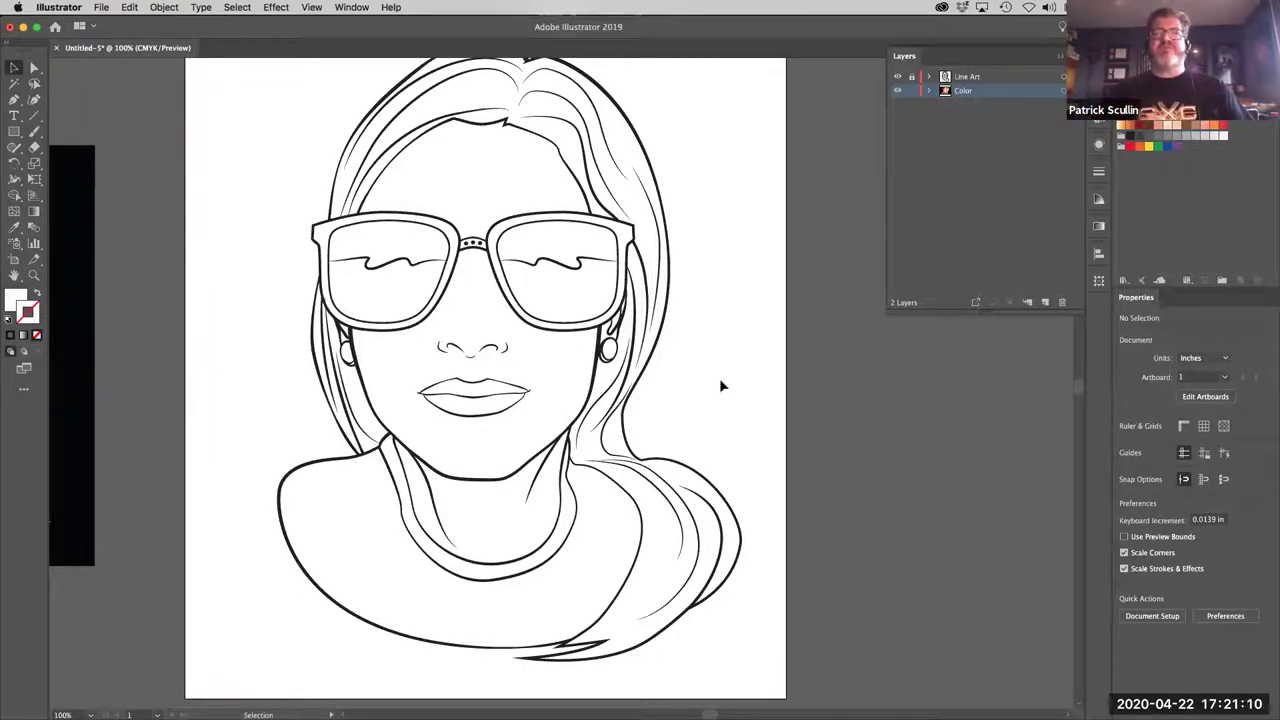
left_click_drag(305, 338, 701, 325)
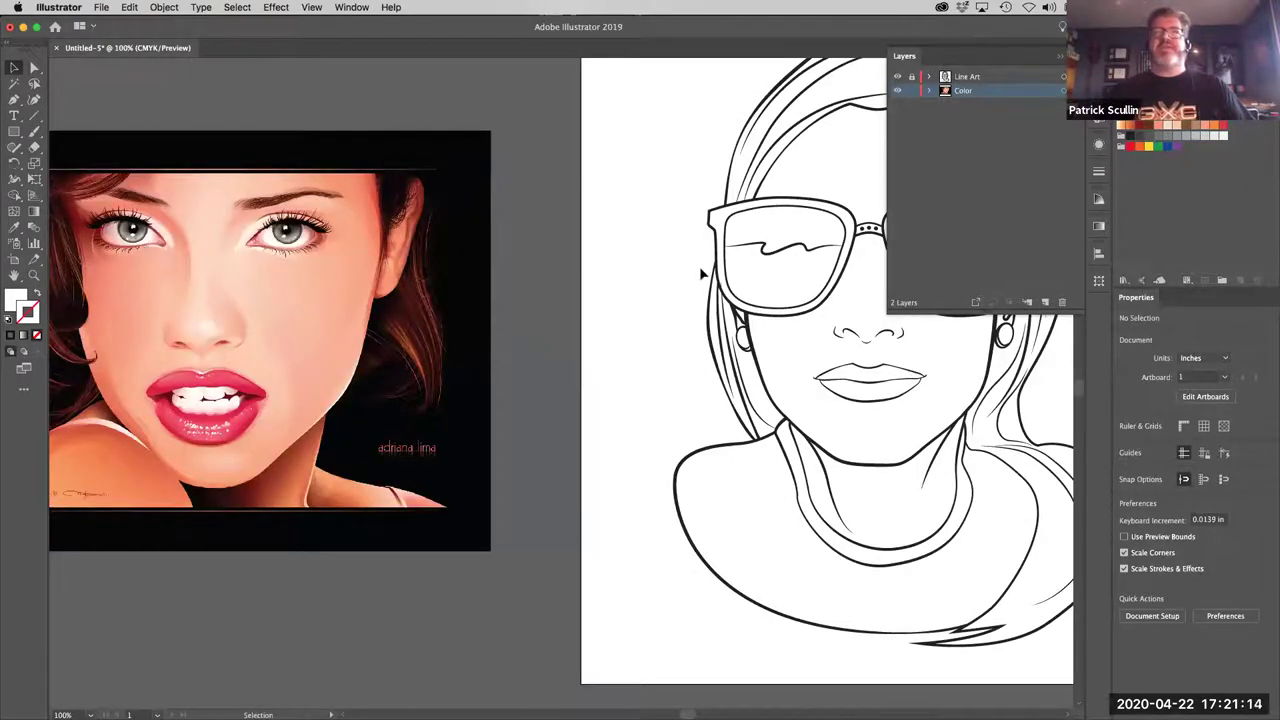
left_click_drag(797, 303, 433, 295)
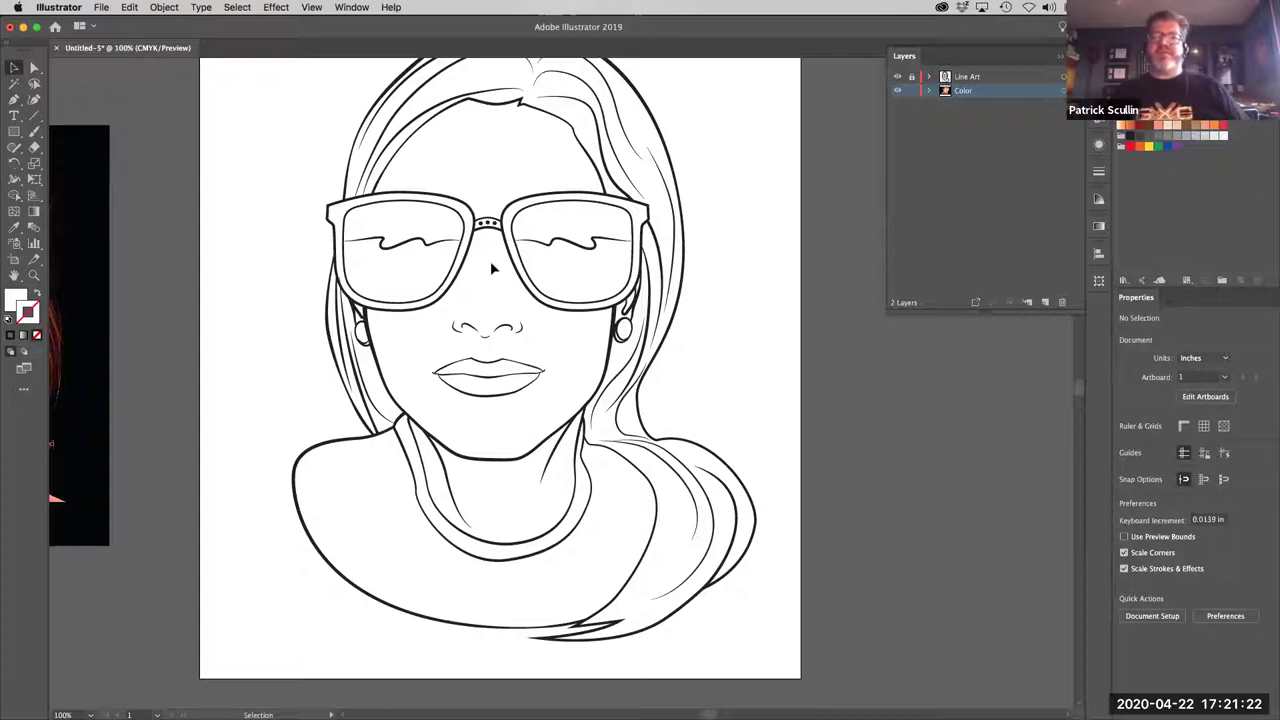
key("F12")
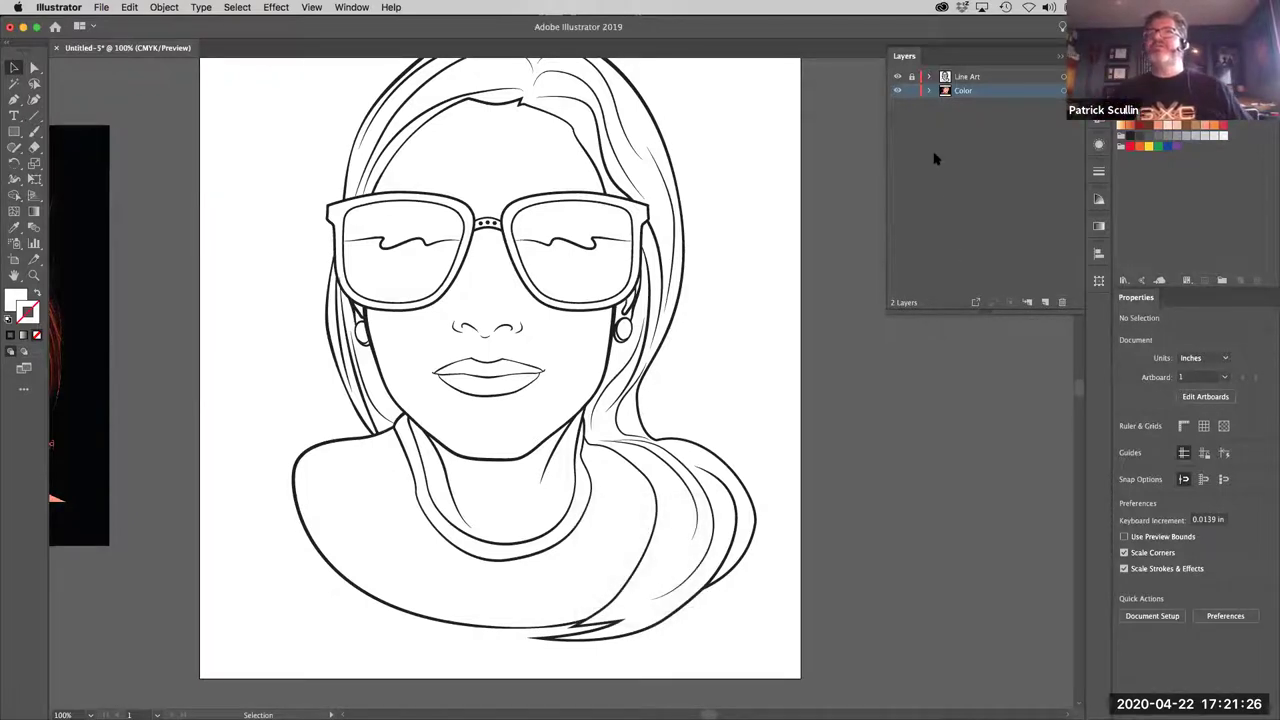
Step: On the Color layer, draw an ellipse about 4.98 in wide and 7.49 in high over the face, centered on the nose bridge
left_click(989, 78)
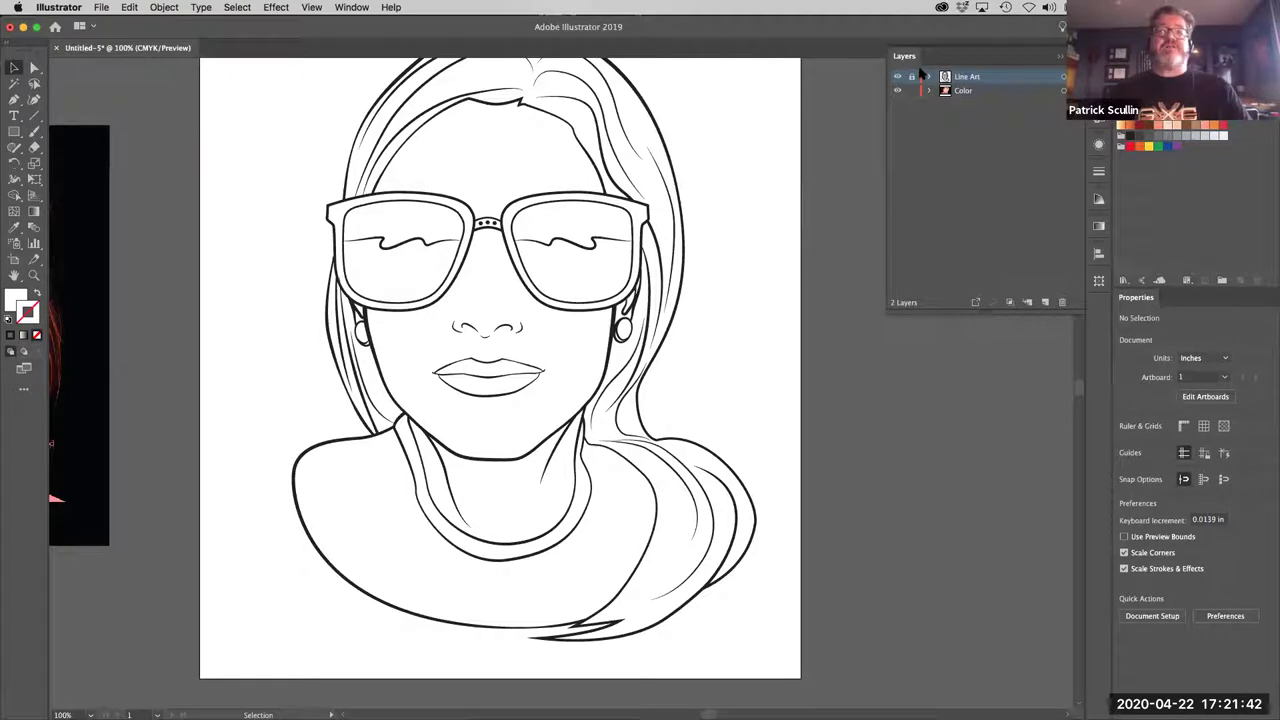
left_click(1004, 91)
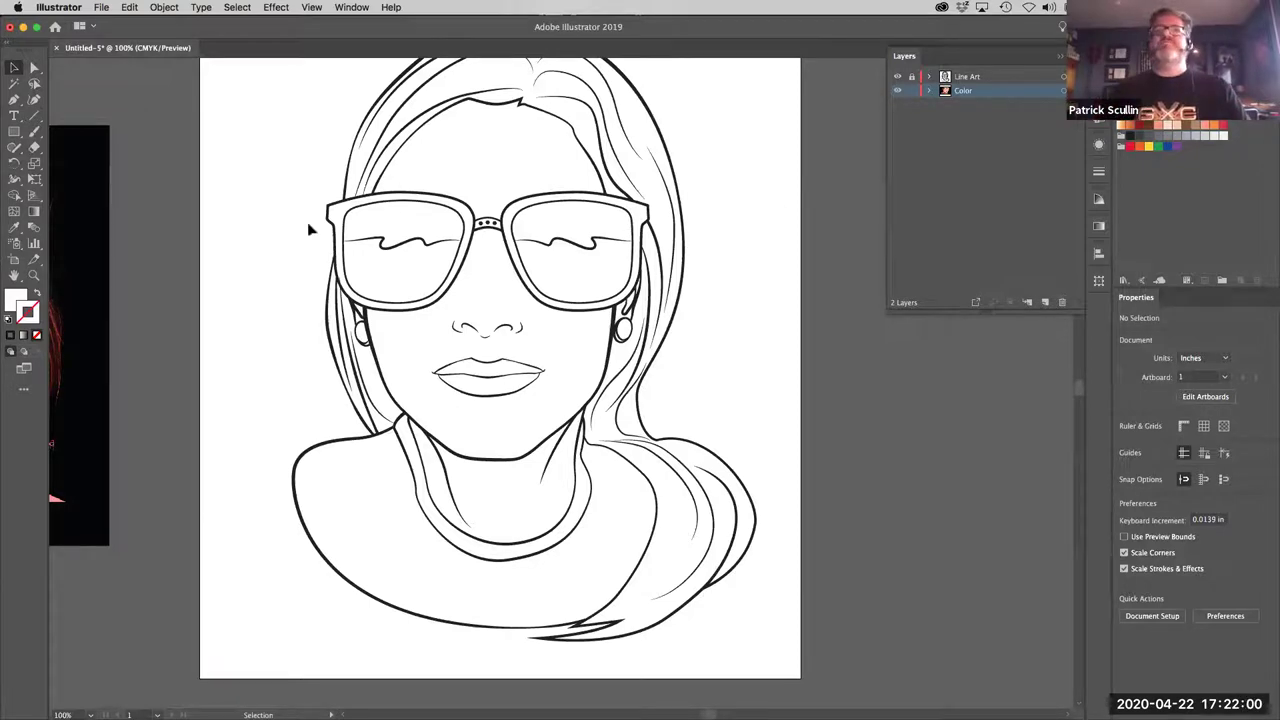
left_click(14, 131)
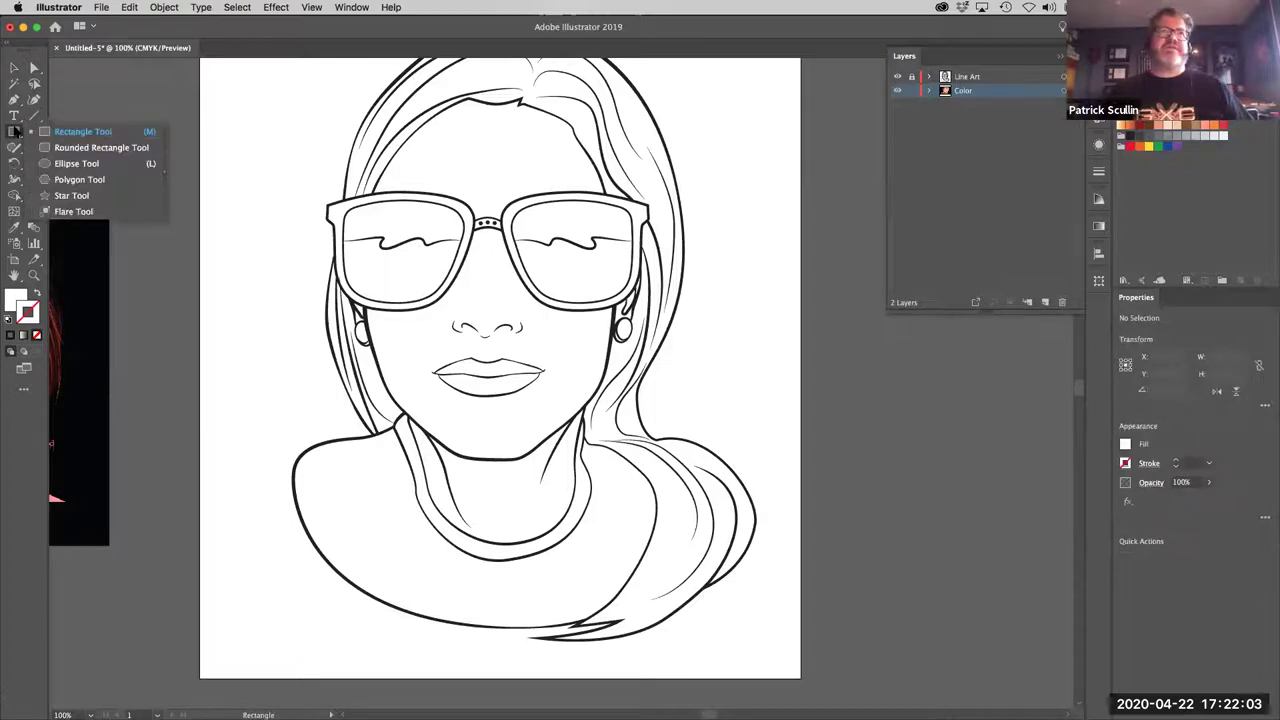
left_click(62, 163)
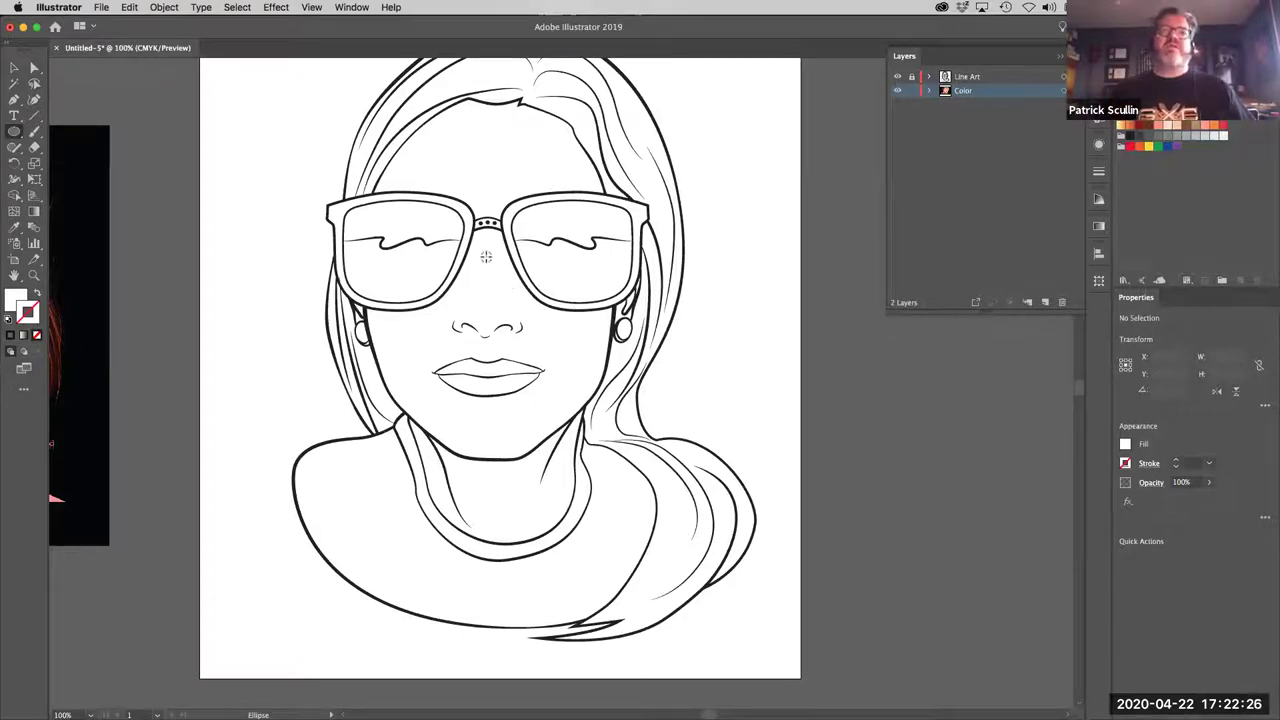
left_click_drag(492, 257, 552, 400)
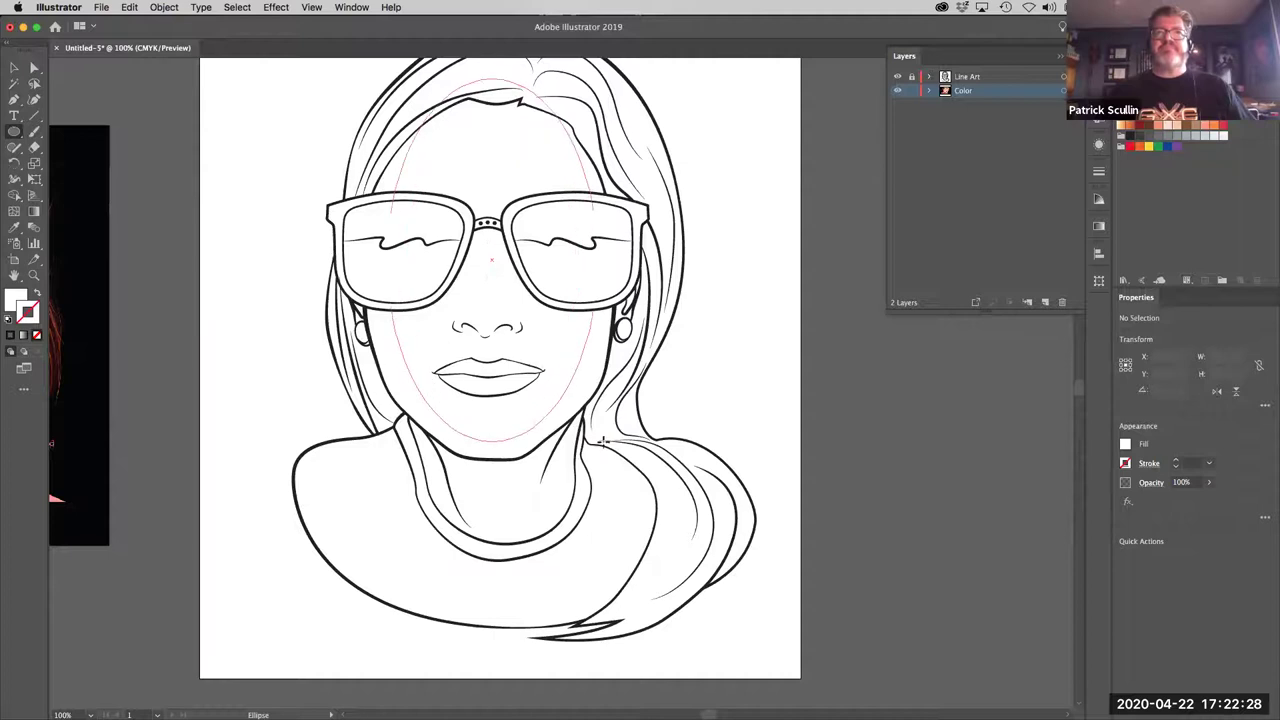
left_click_drag(603, 440, 627, 464)
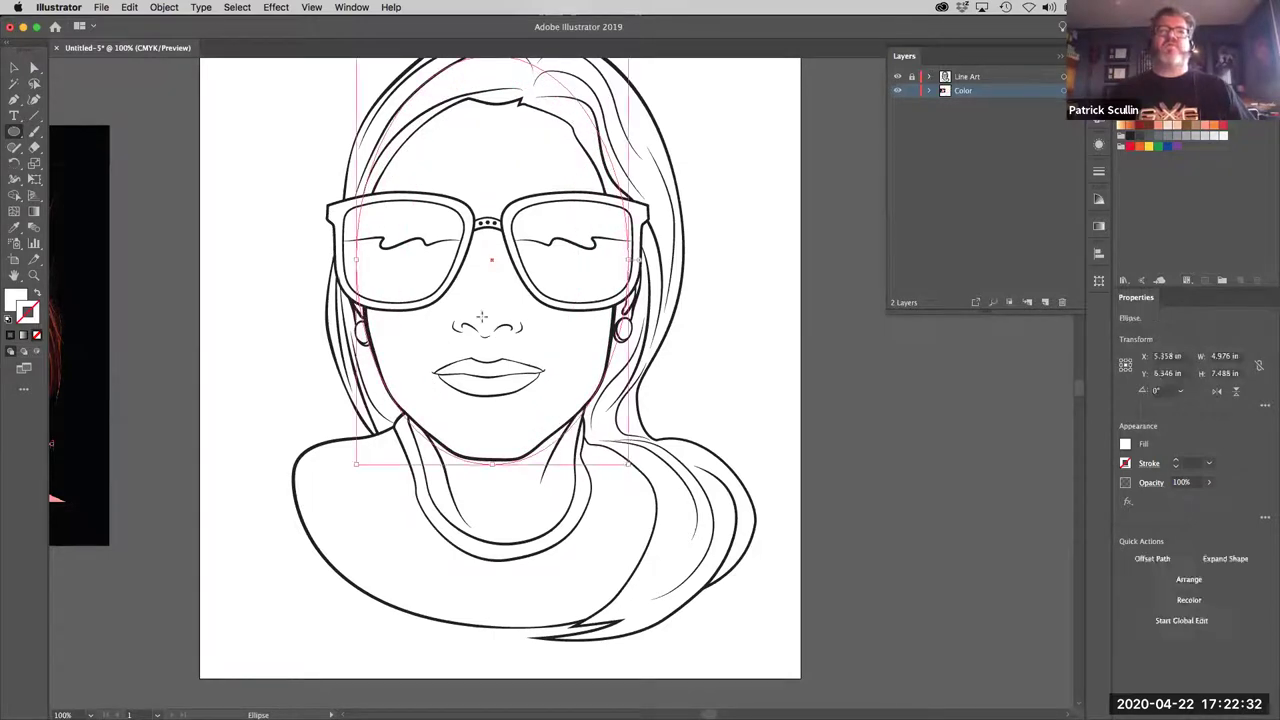
Step: Fill the face ellipse with a light peach skin-tone swatch after trying cream and pink
left_click(17, 298)
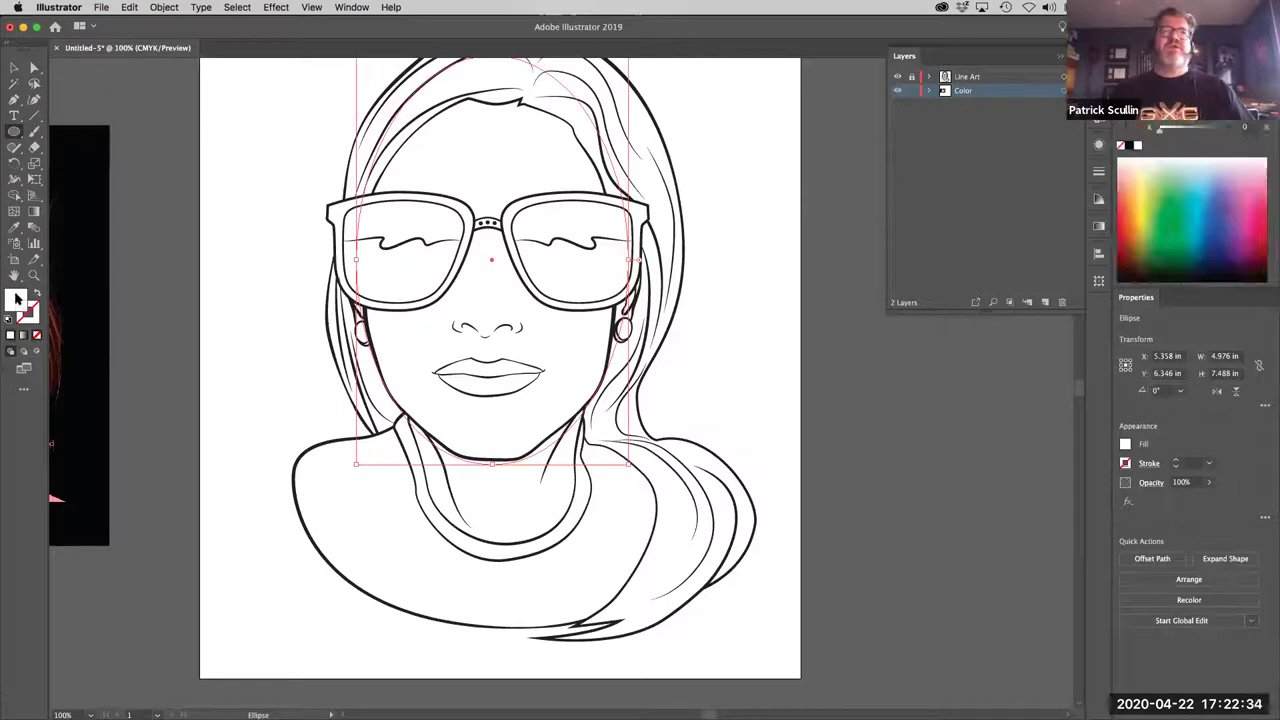
left_click(1137, 165)
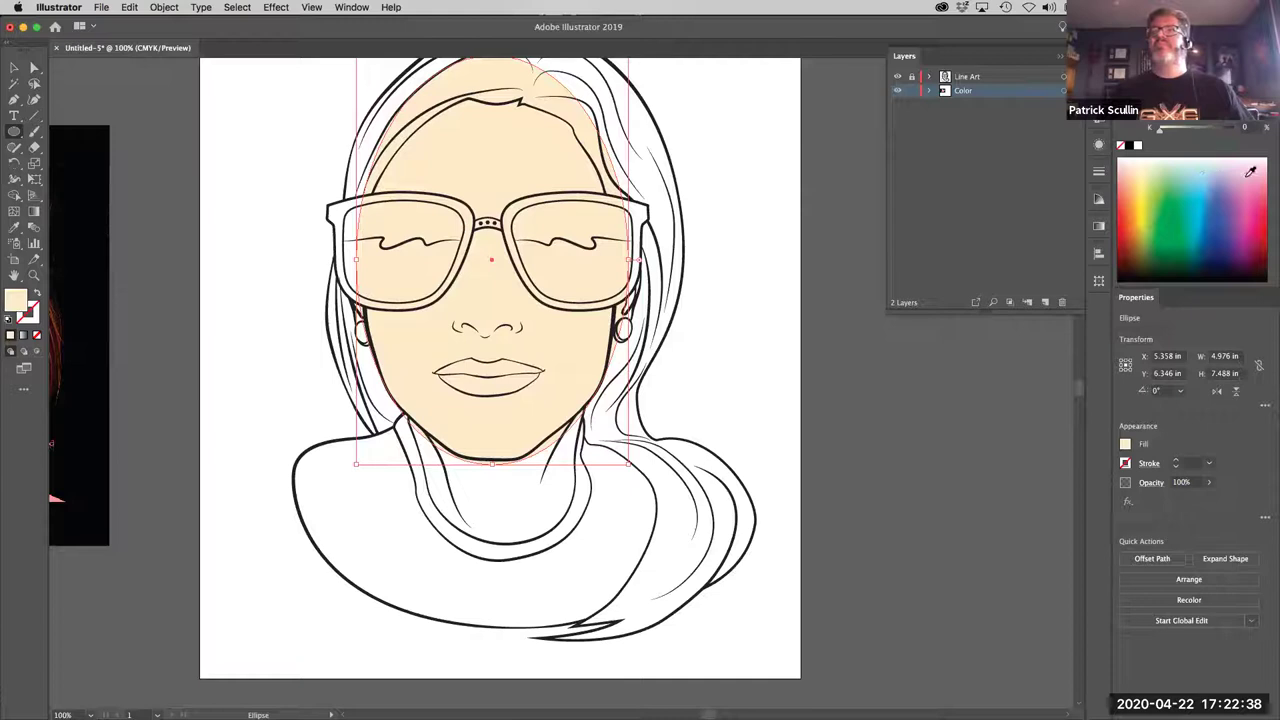
left_click(1253, 166)
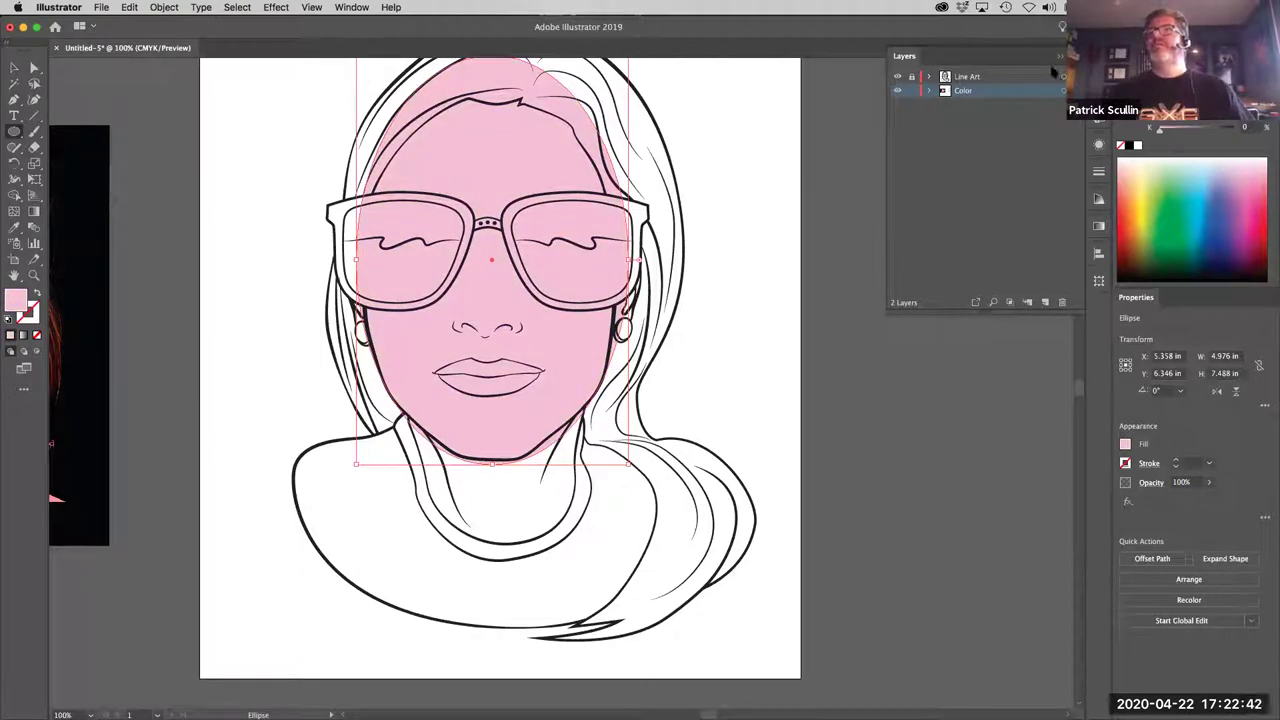
left_click(1180, 56)
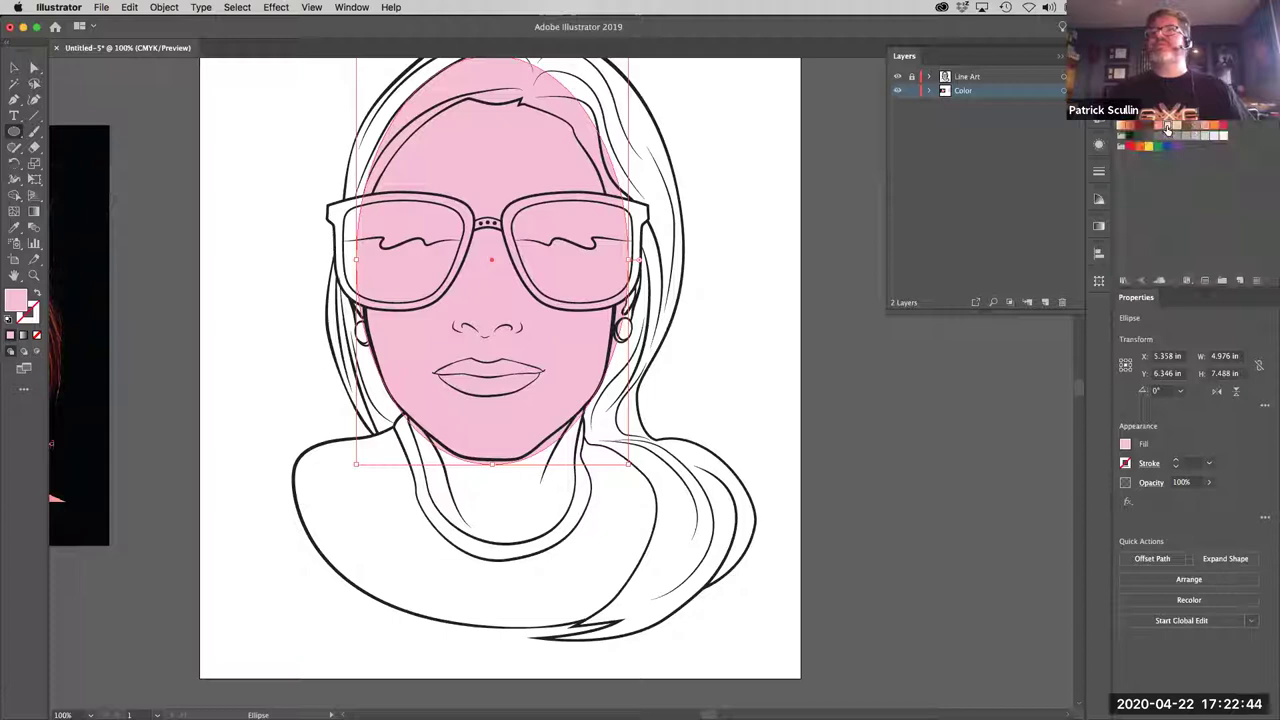
left_click(1155, 131)
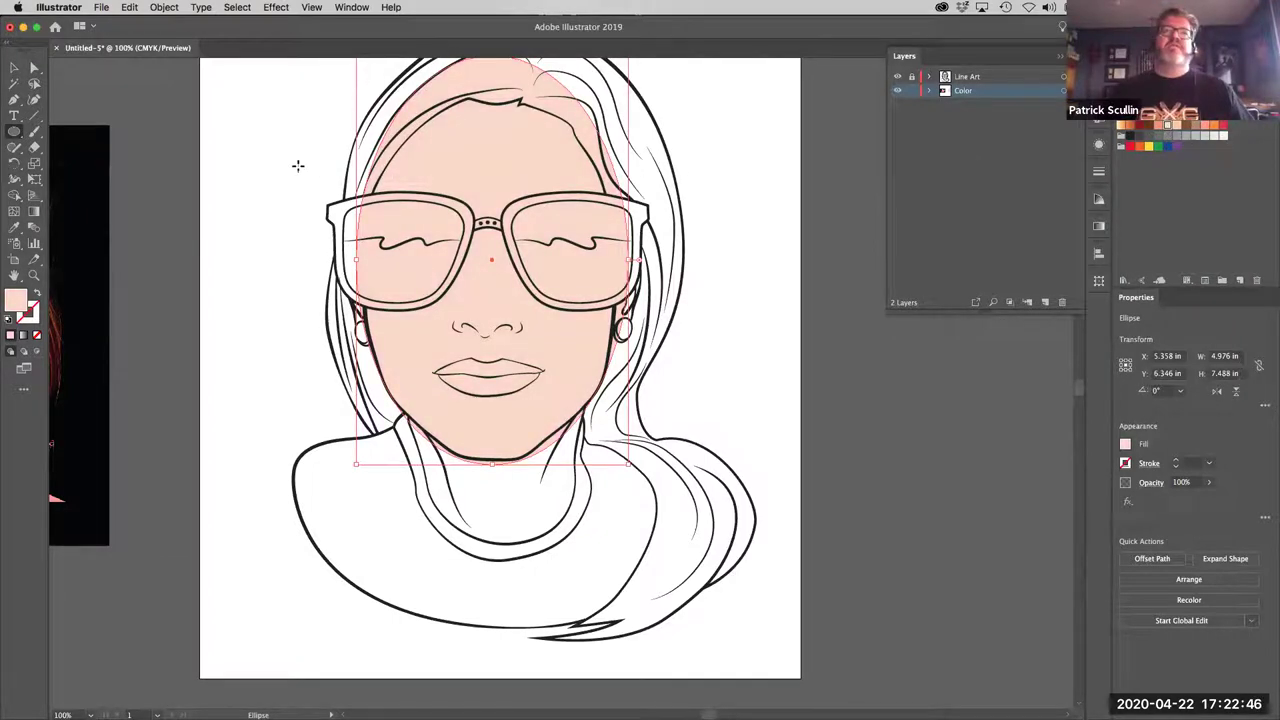
Step: Move only the ellipse's lowest anchor point up onto the chin line
key("a")
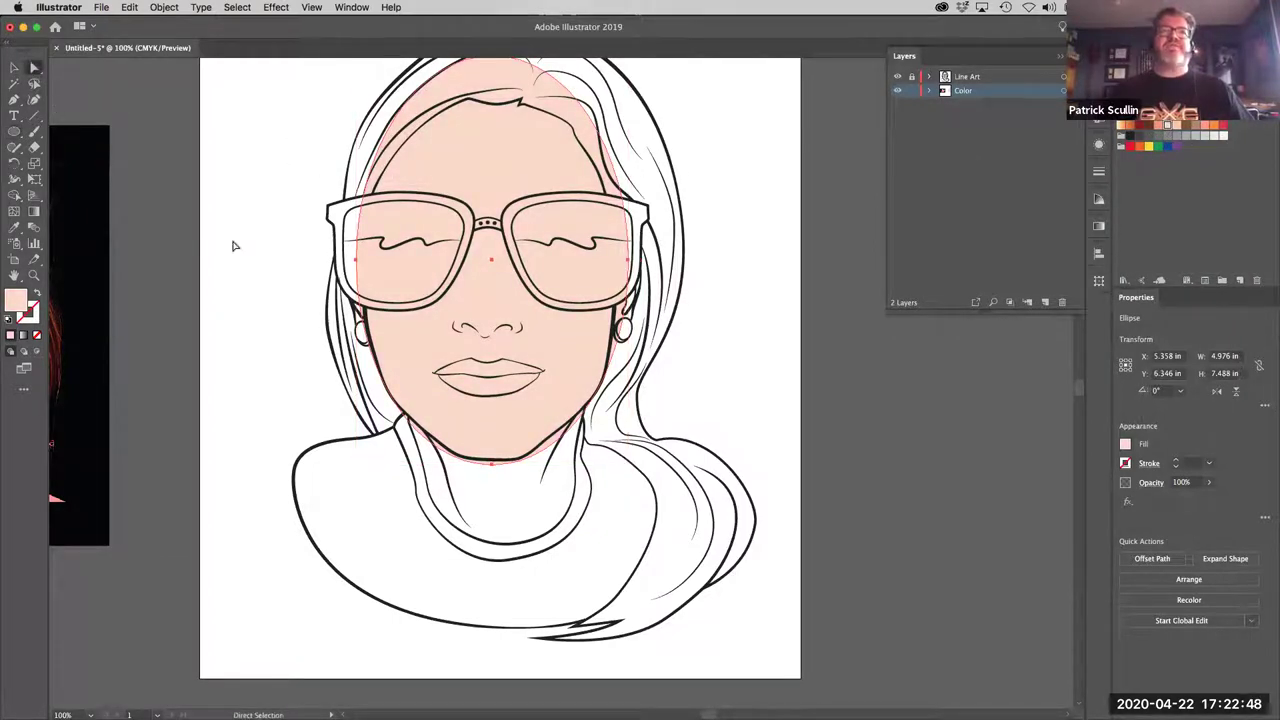
left_click(235, 247)
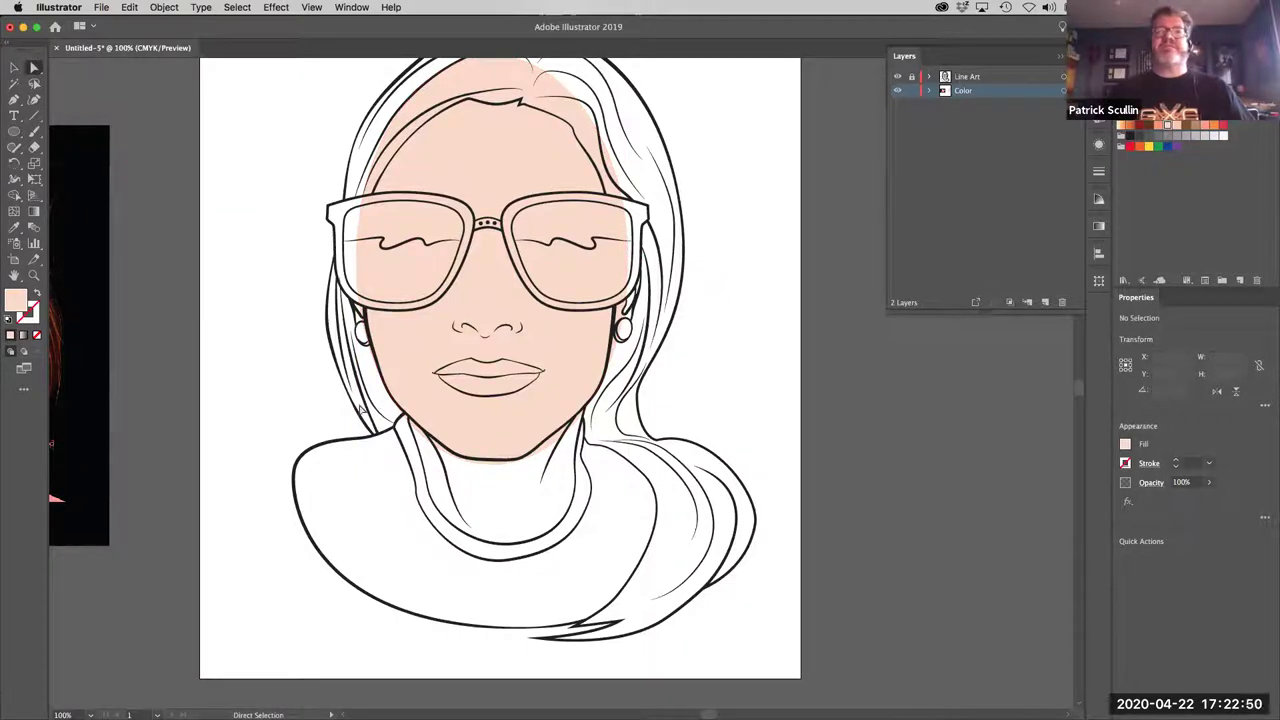
key("super+equal")
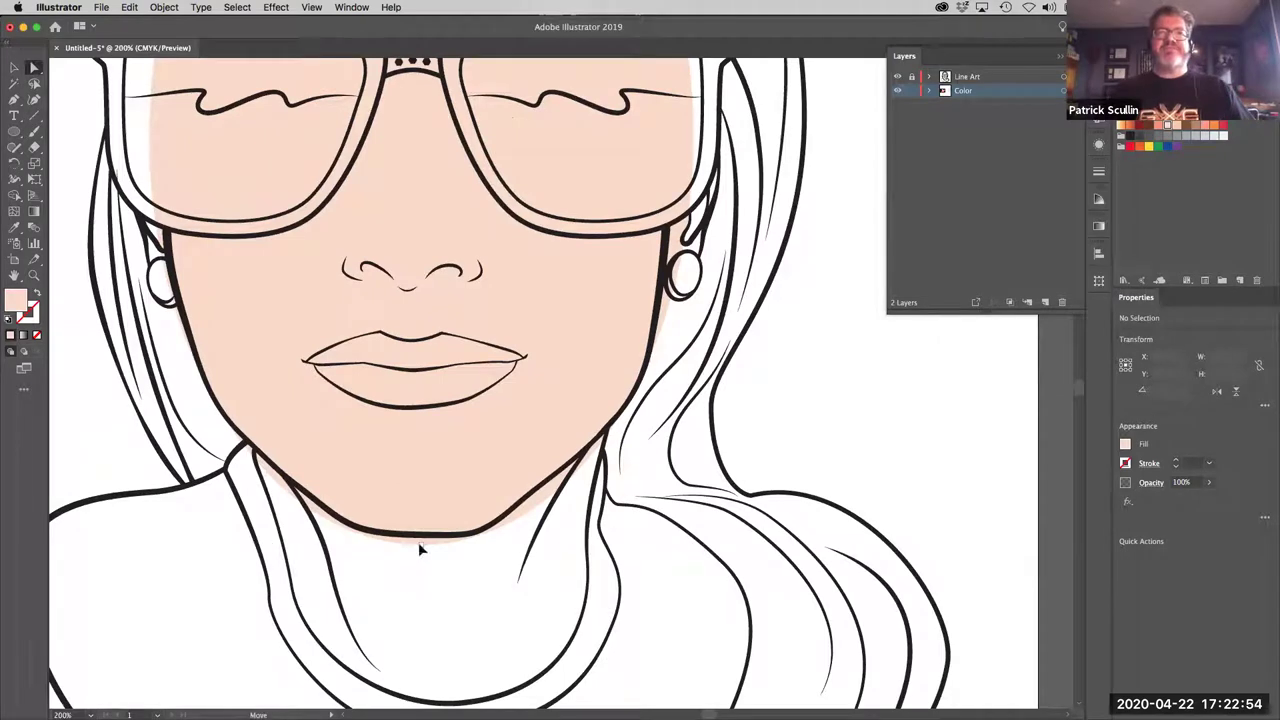
left_click(418, 543)
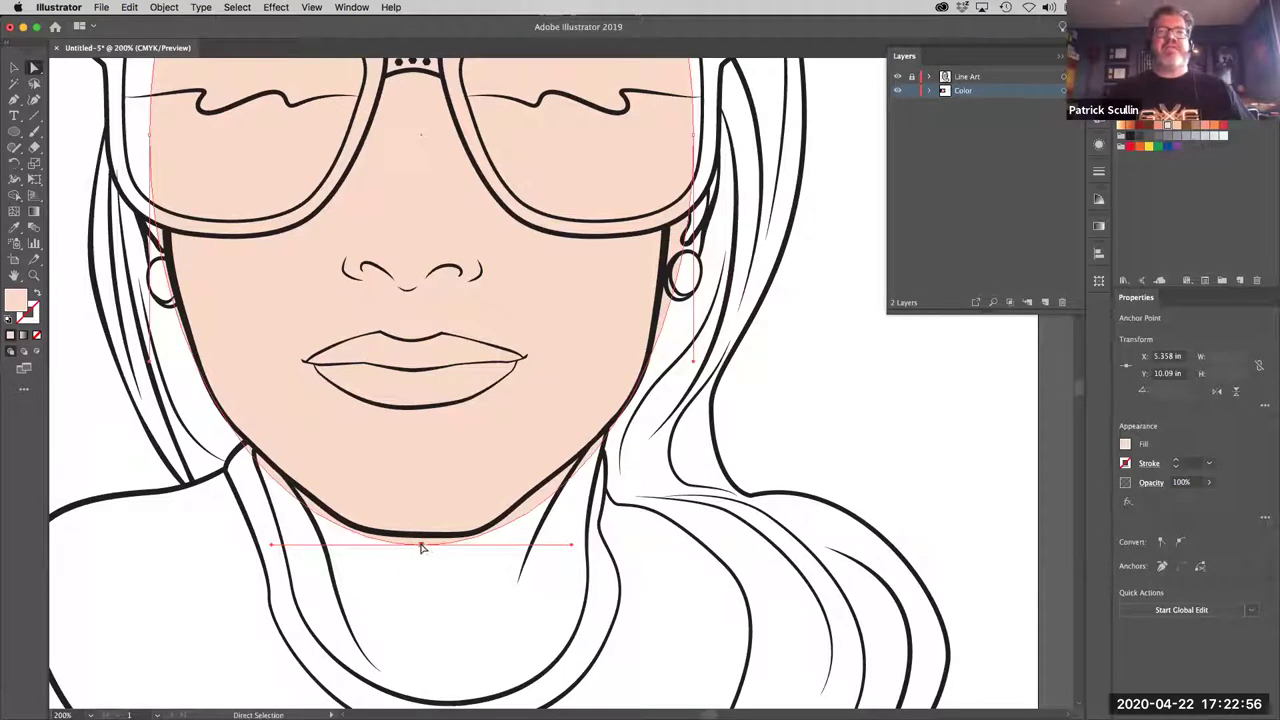
left_click_drag(421, 547, 421, 536)
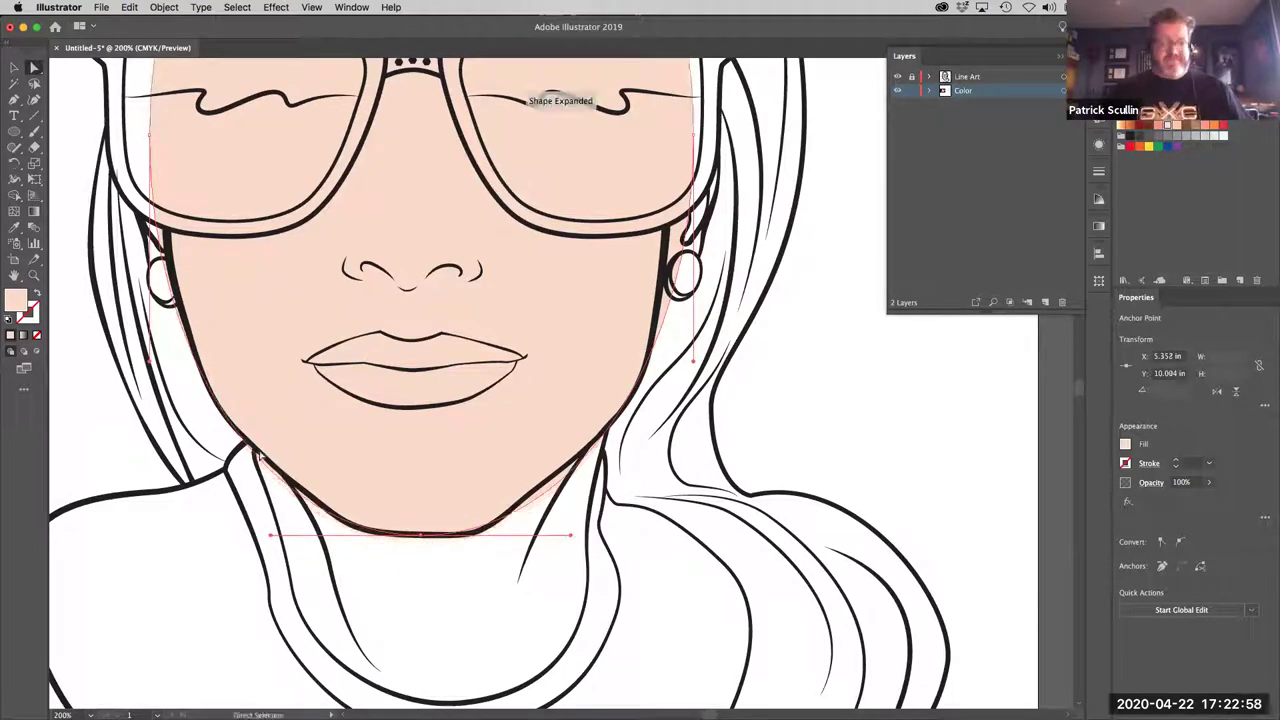
Step: Add an anchor point to the face shape on the lower left jaw and nudge it onto the jawline
key("p")
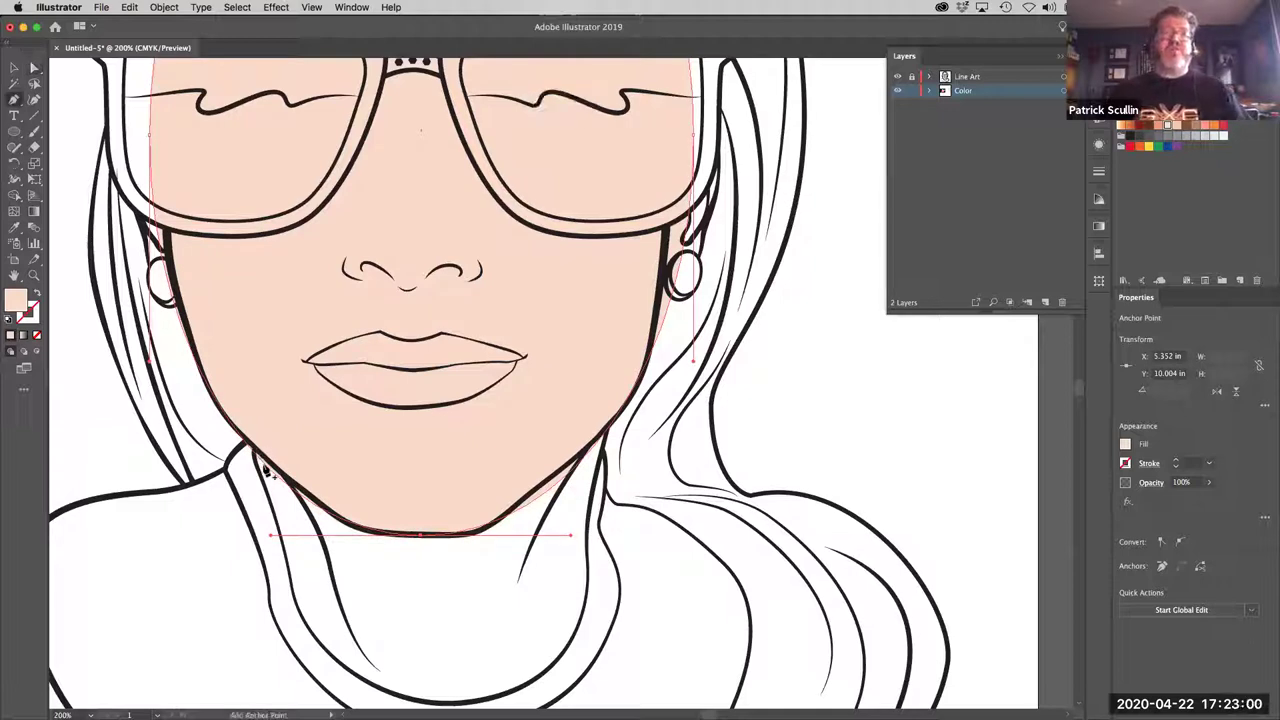
left_click(266, 468)
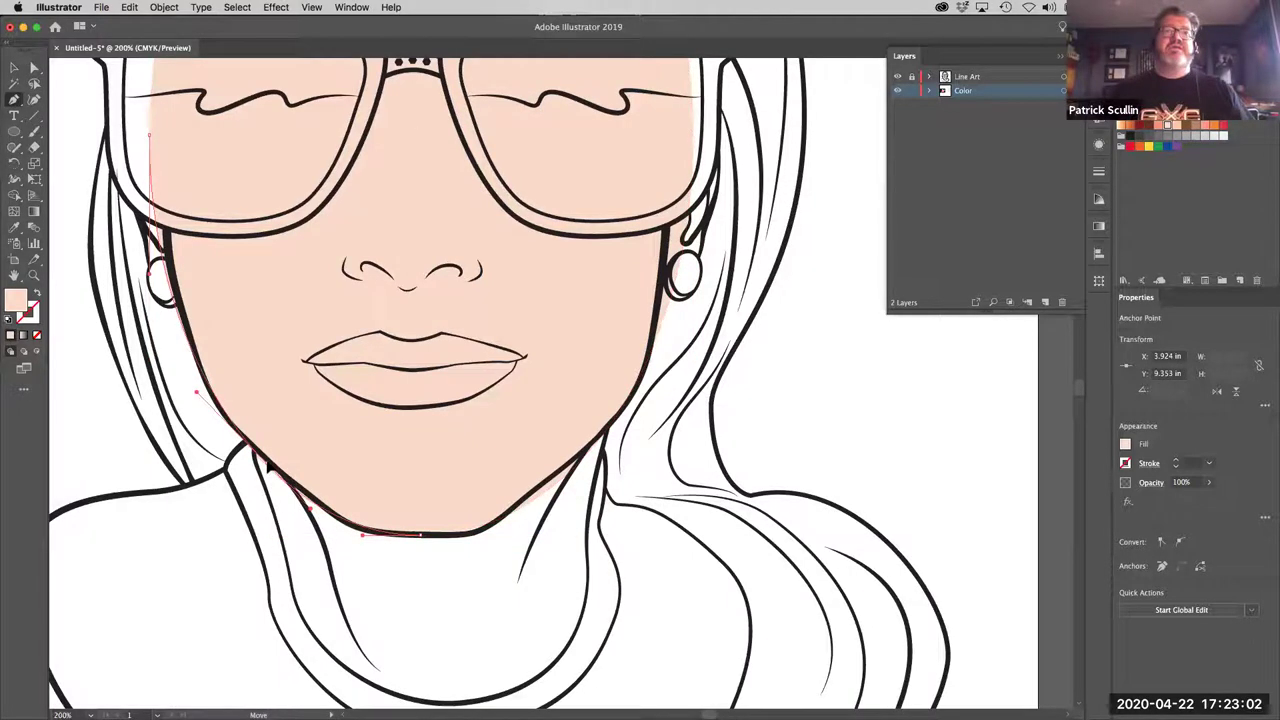
left_click_drag(267, 462, 268, 462)
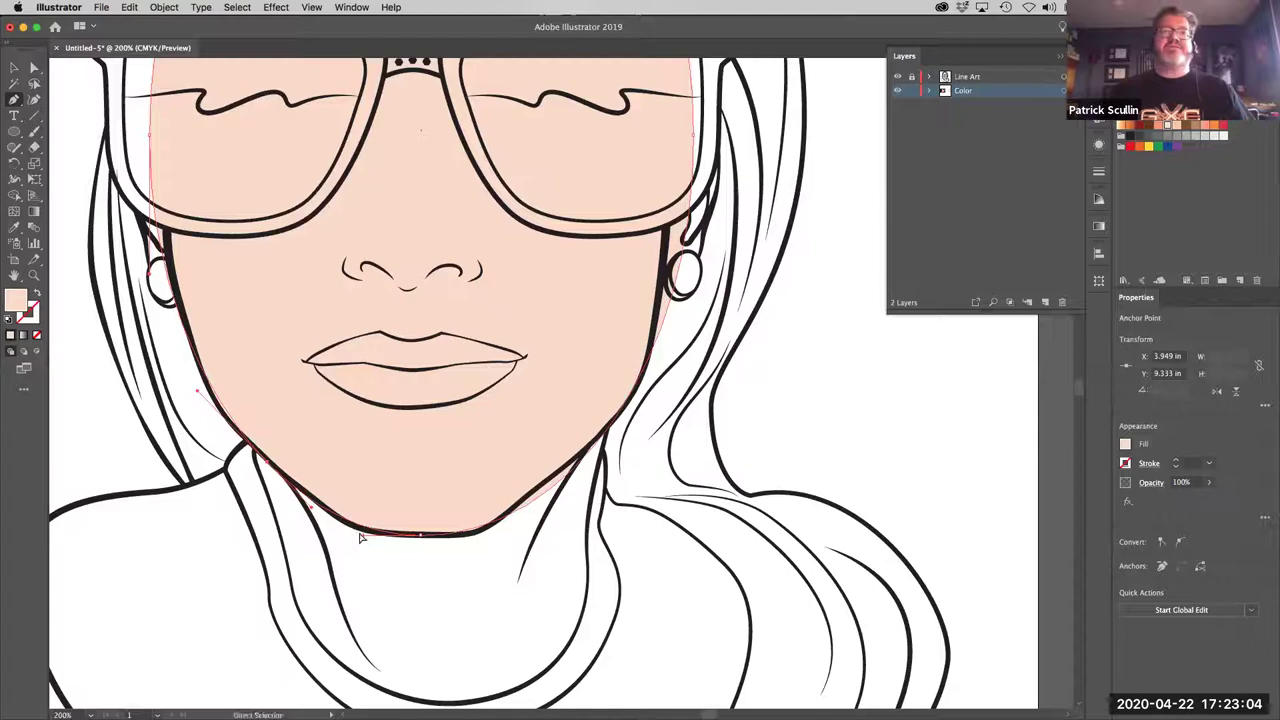
left_click(362, 538, "super")
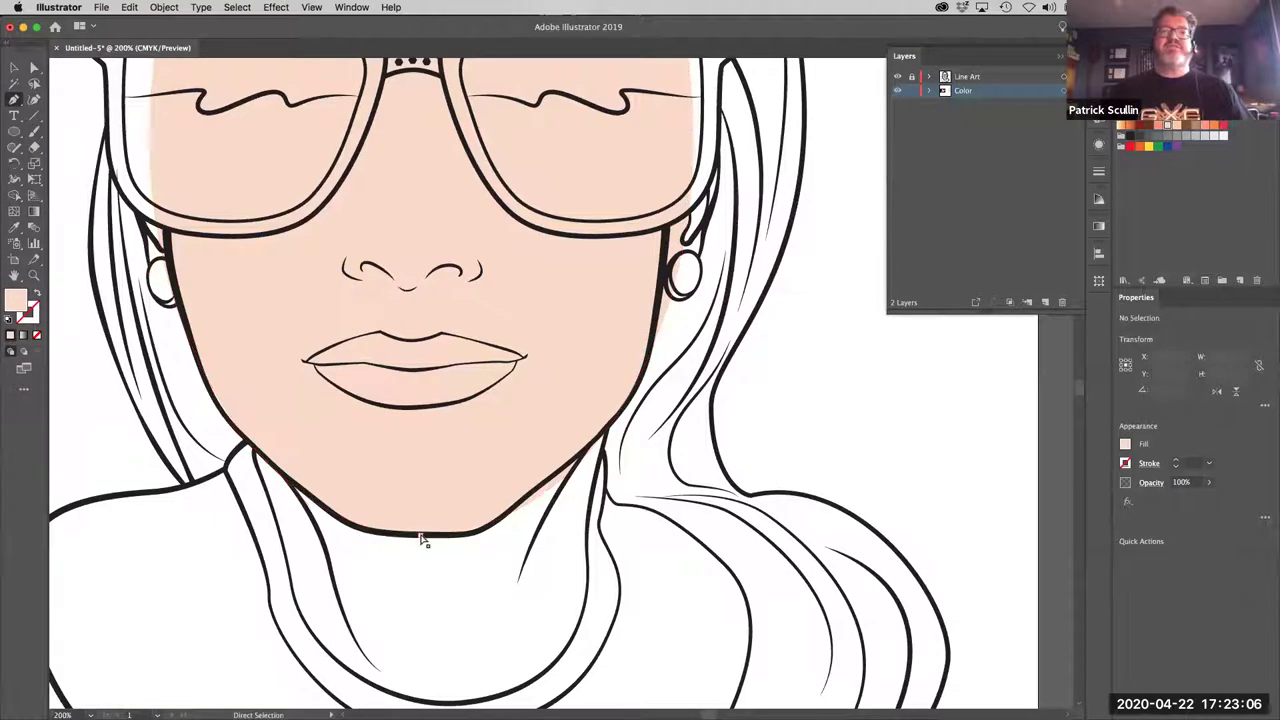
Step: Add anchor points between the chin and the lower right jaw and reposition them so the fill stays inside the jawline
left_click(422, 536, "super")
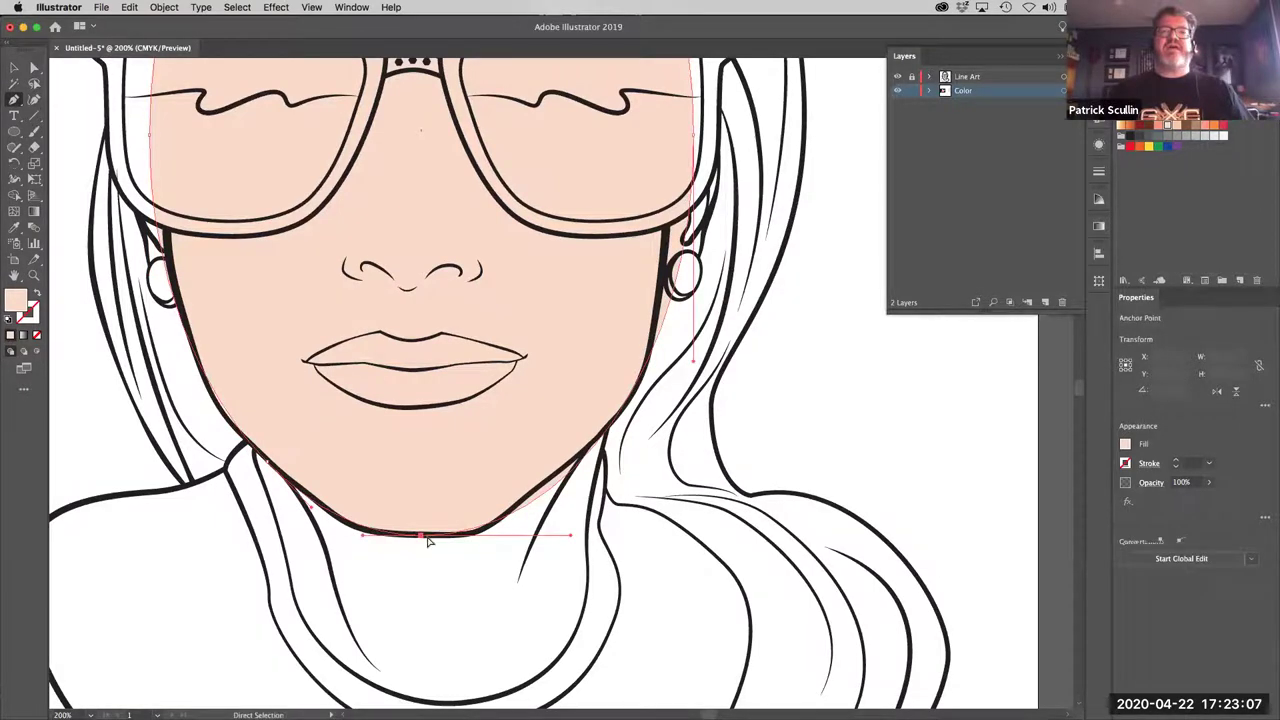
left_click(565, 485)
left_click(525, 506)
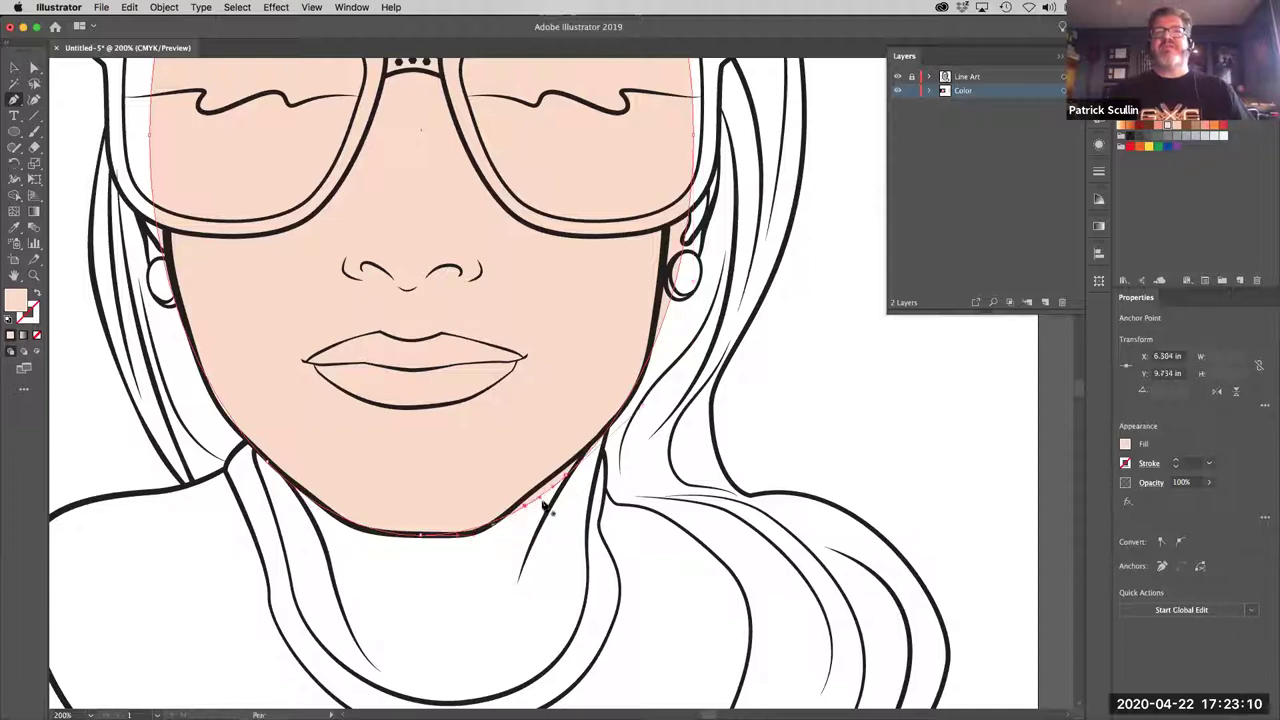
left_click_drag(525, 506, 480, 534)
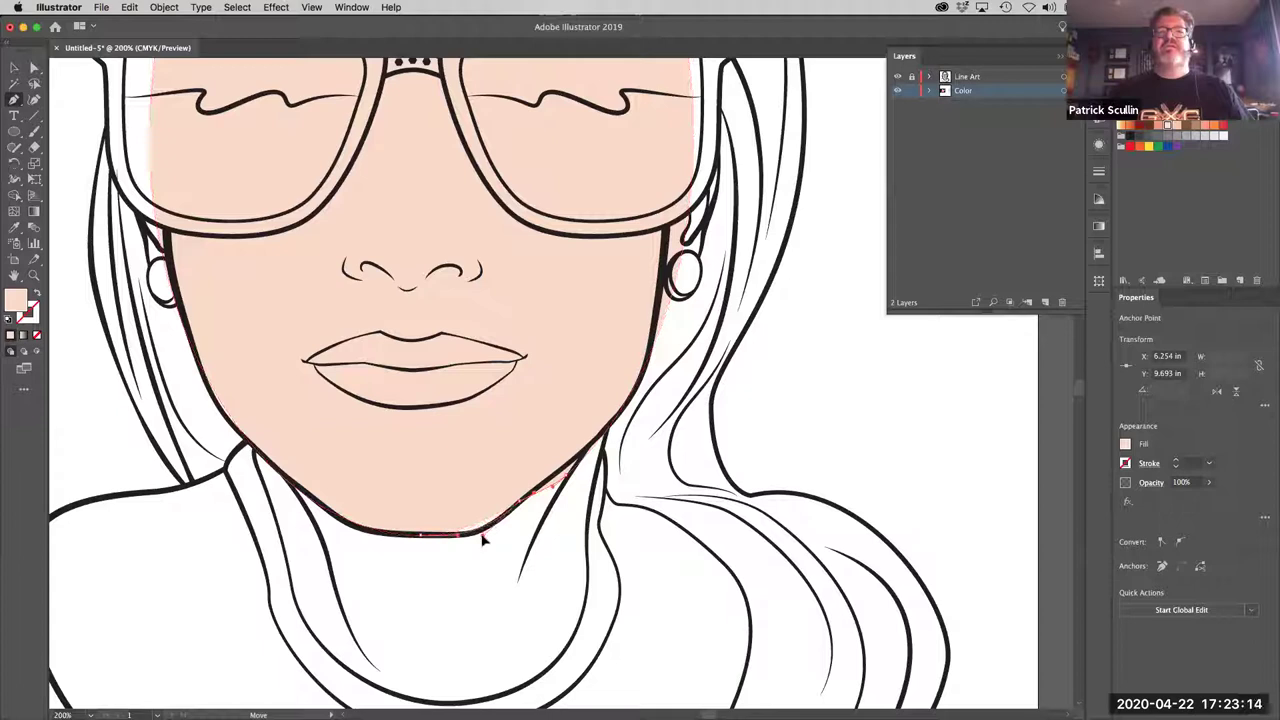
left_click(565, 480, "super")
left_click_drag(565, 480, 568, 462)
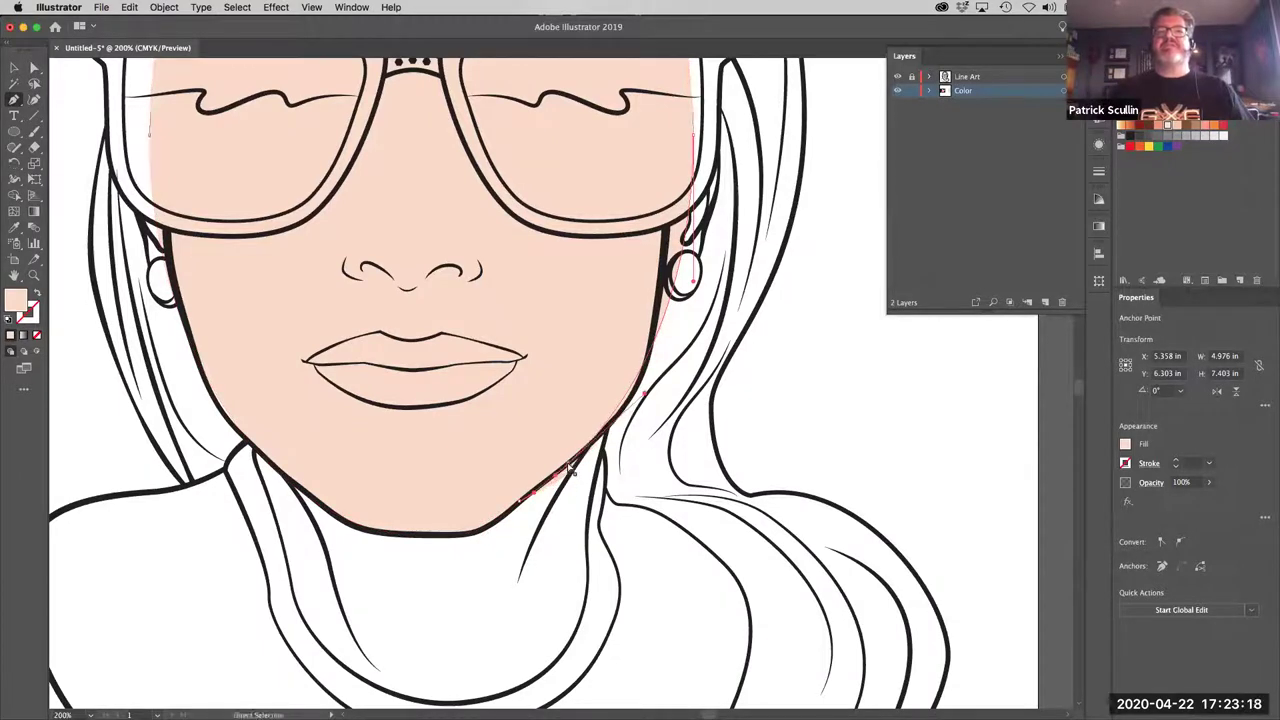
Step: Add an anchor point on the upper jaw at each side of the face and fit both to the outline
left_click(632, 389)
left_click_drag(632, 389, 633, 400)
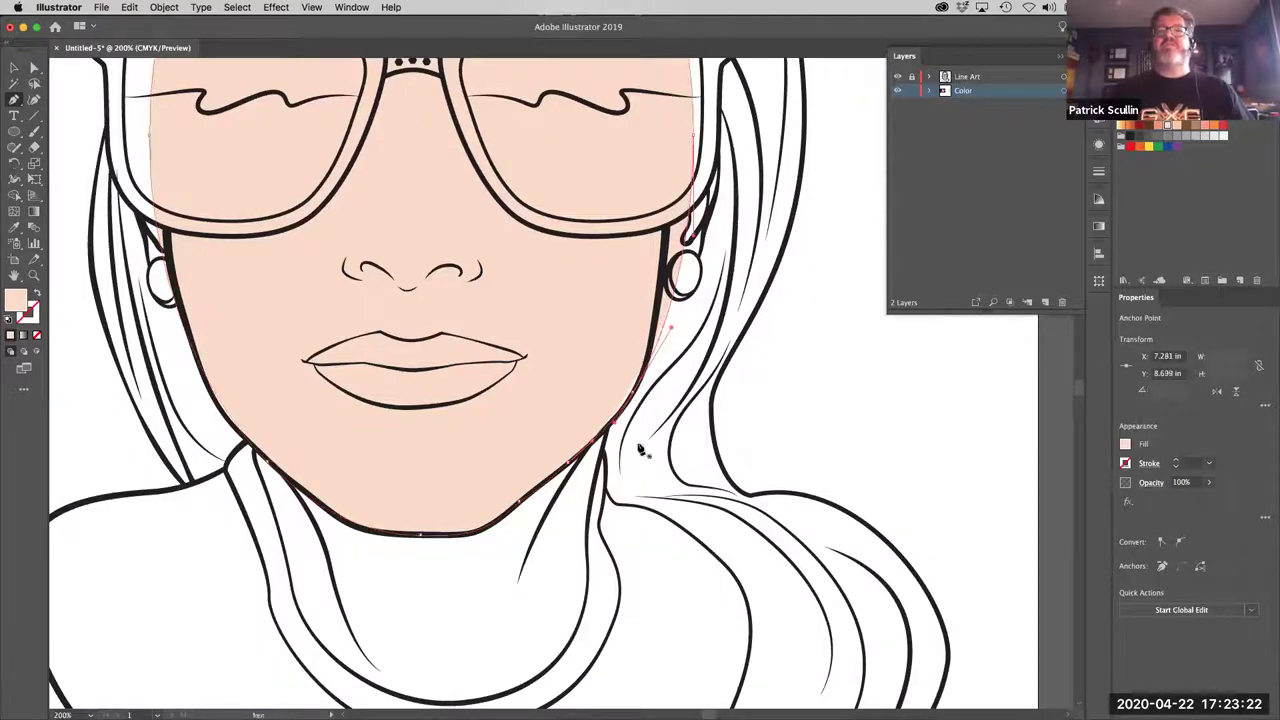
left_click(222, 410)
left_click_drag(222, 408, 218, 410)
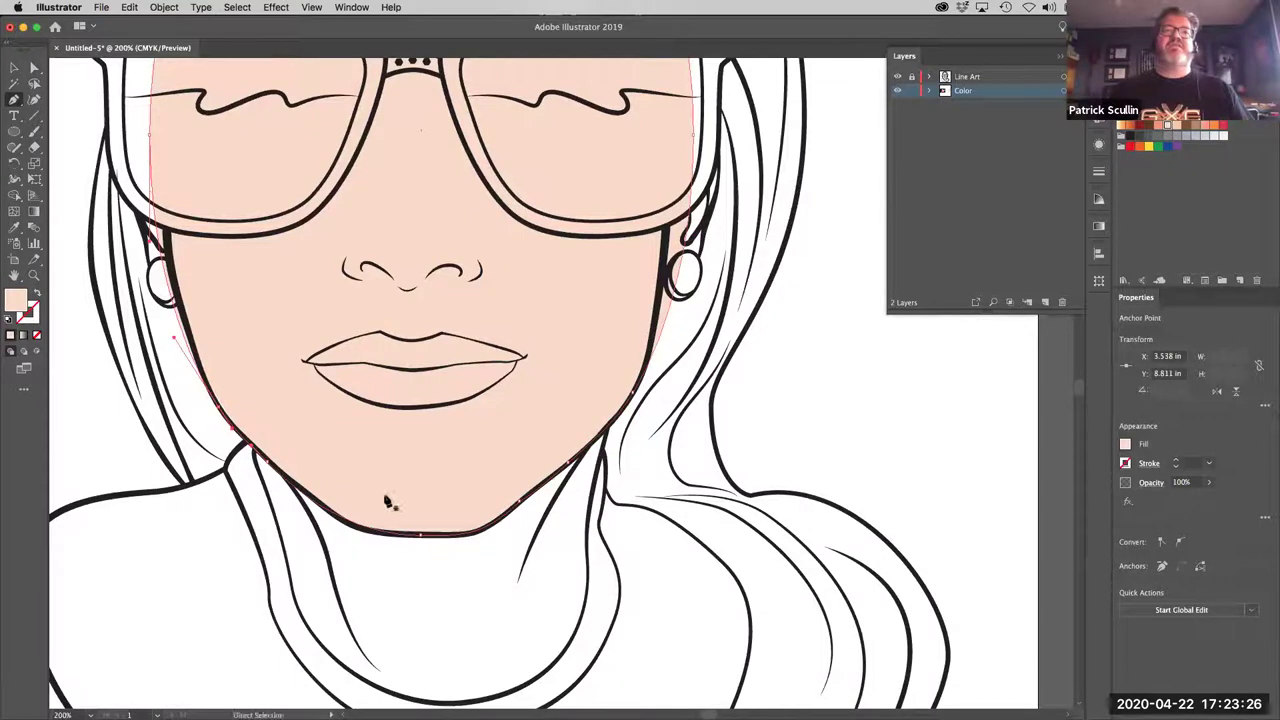
Step: Move the face shape's left and right side anchors inward at lens height so its edges follow the cheek lines
key("space")
left_click_drag(329, 422, 331, 425)
scroll(331, 400, "up", 5)
scroll(331, 400, "left", 4)
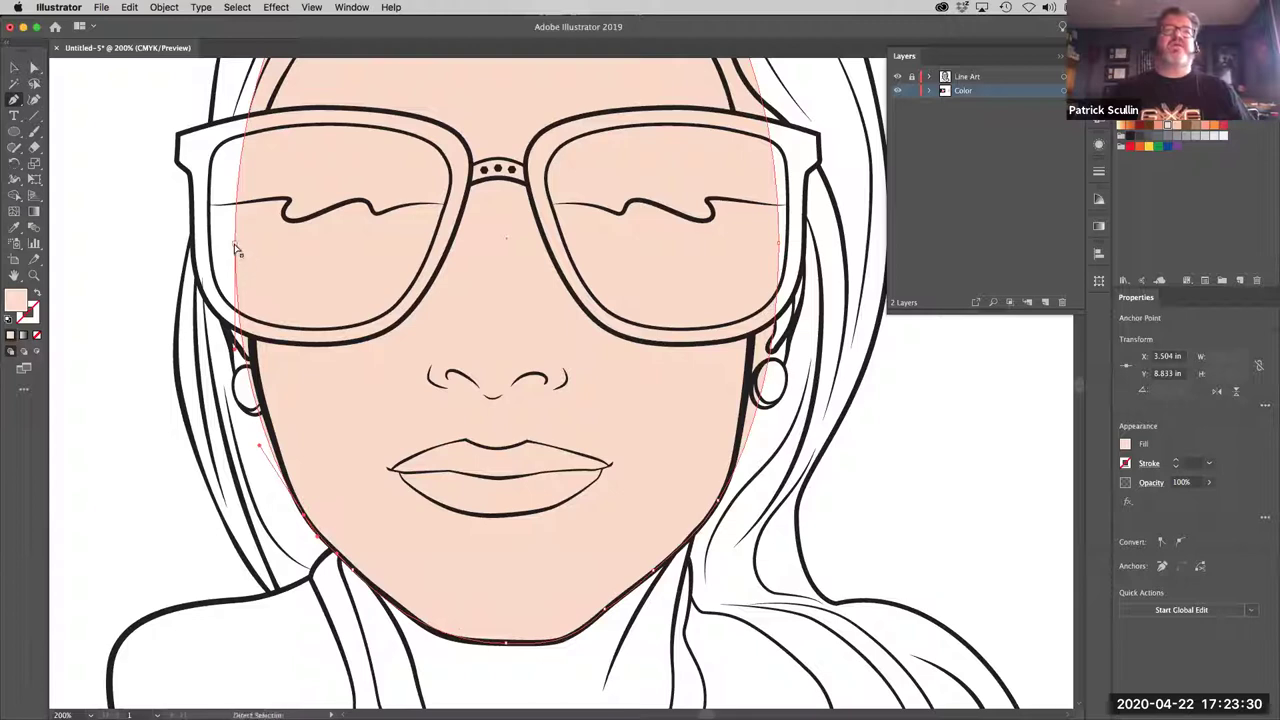
left_click_drag(235, 243, 242, 238)
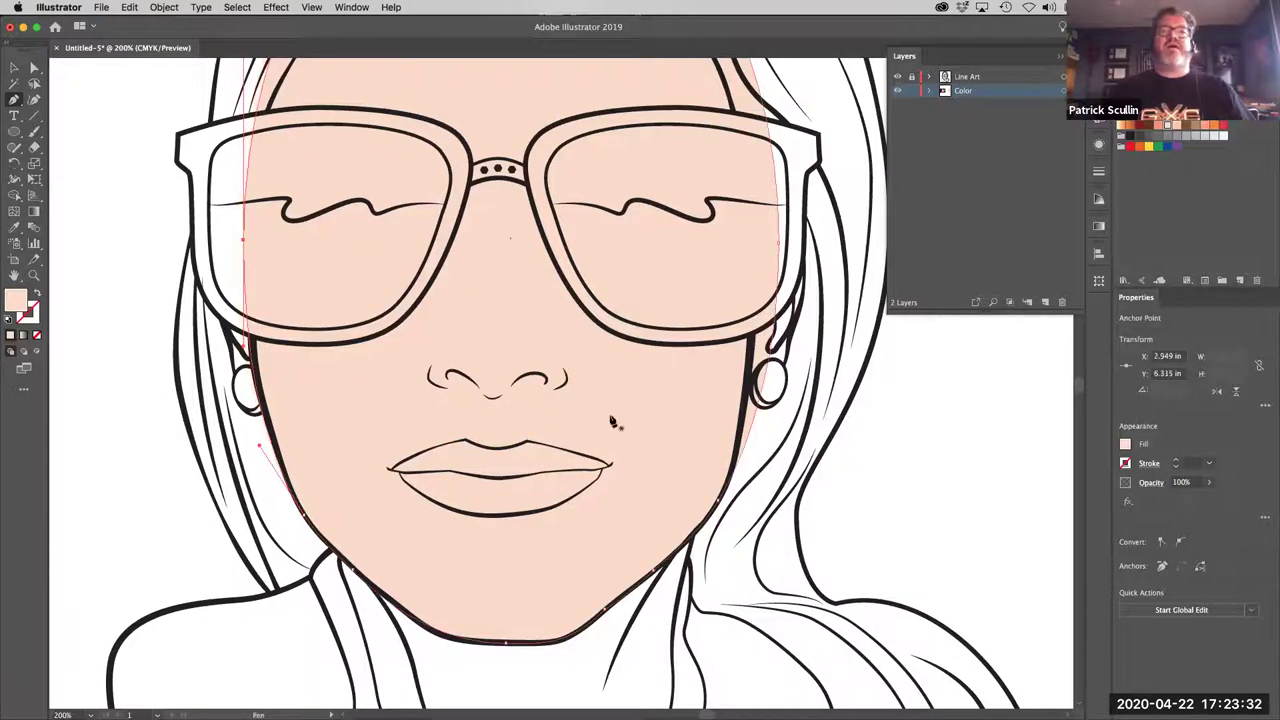
key("space")
left_click_drag(606, 414, 526, 434)
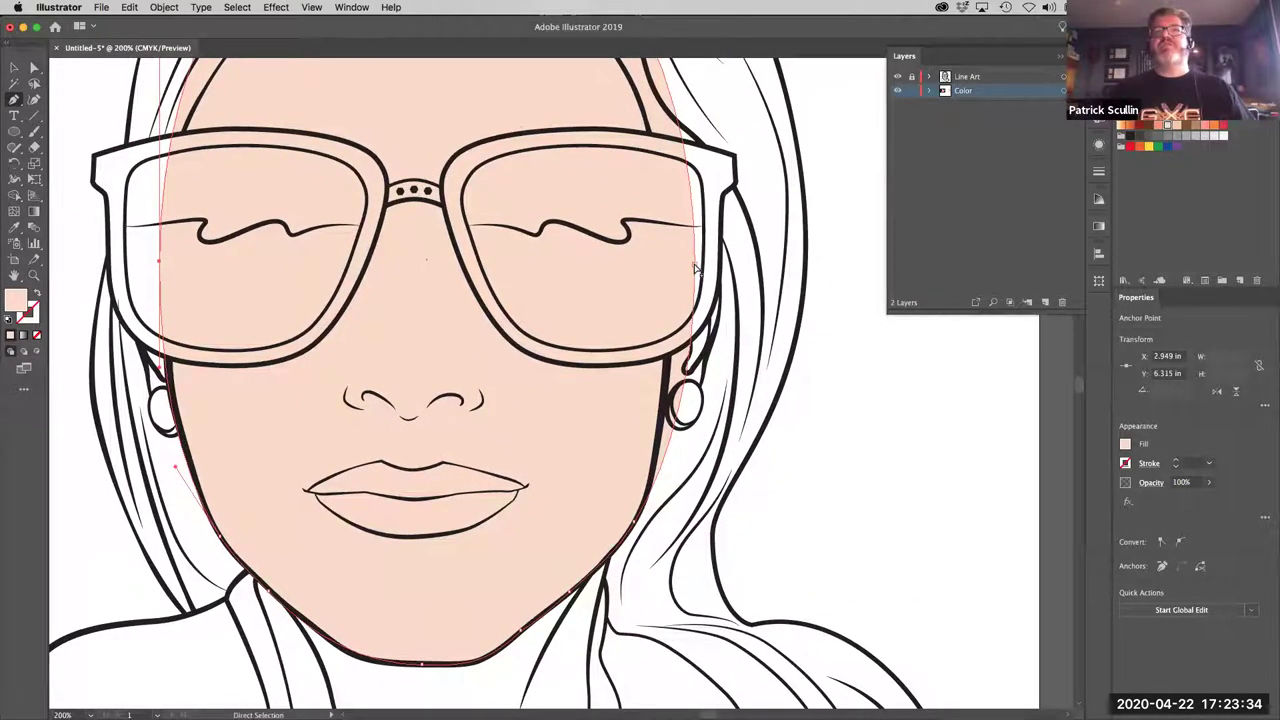
left_click_drag(695, 264, 667, 243)
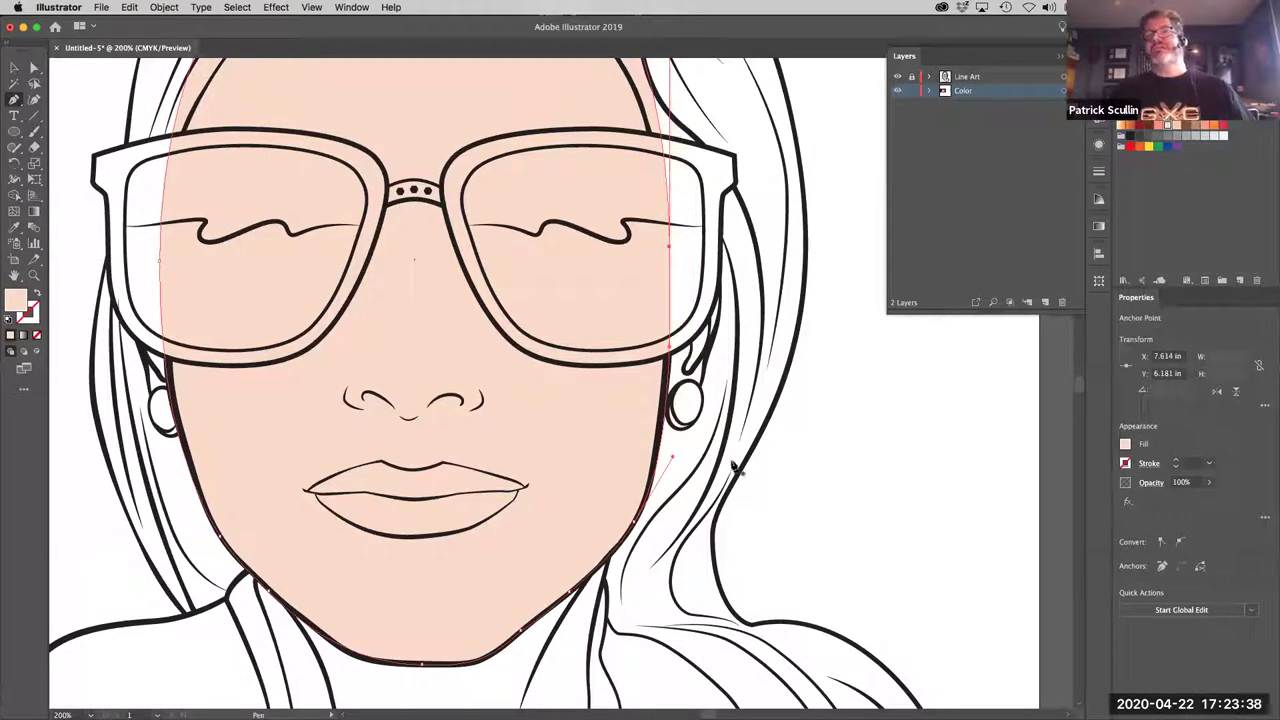
left_click_drag(466, 200, 486, 389)
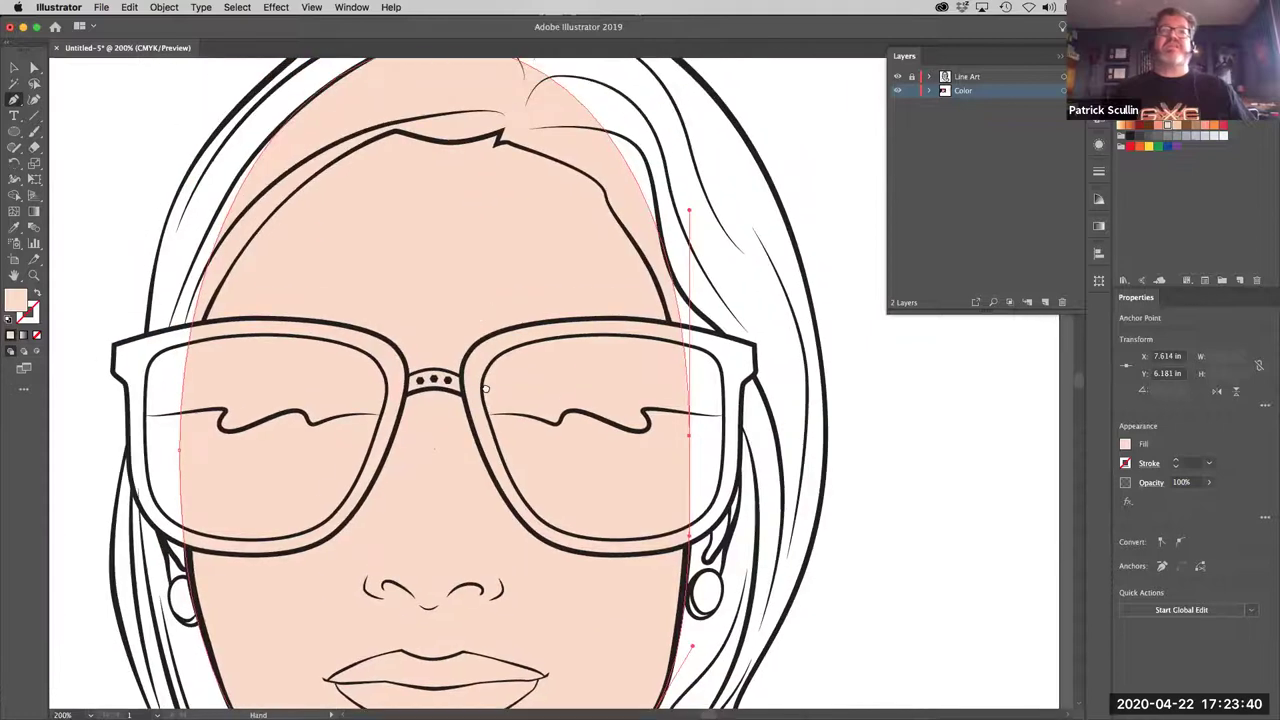
Step: Lower the face shape's top anchor to the hairline dip and fit added anchor points to the hairline peaks beside it
left_click_drag(467, 232, 470, 280)
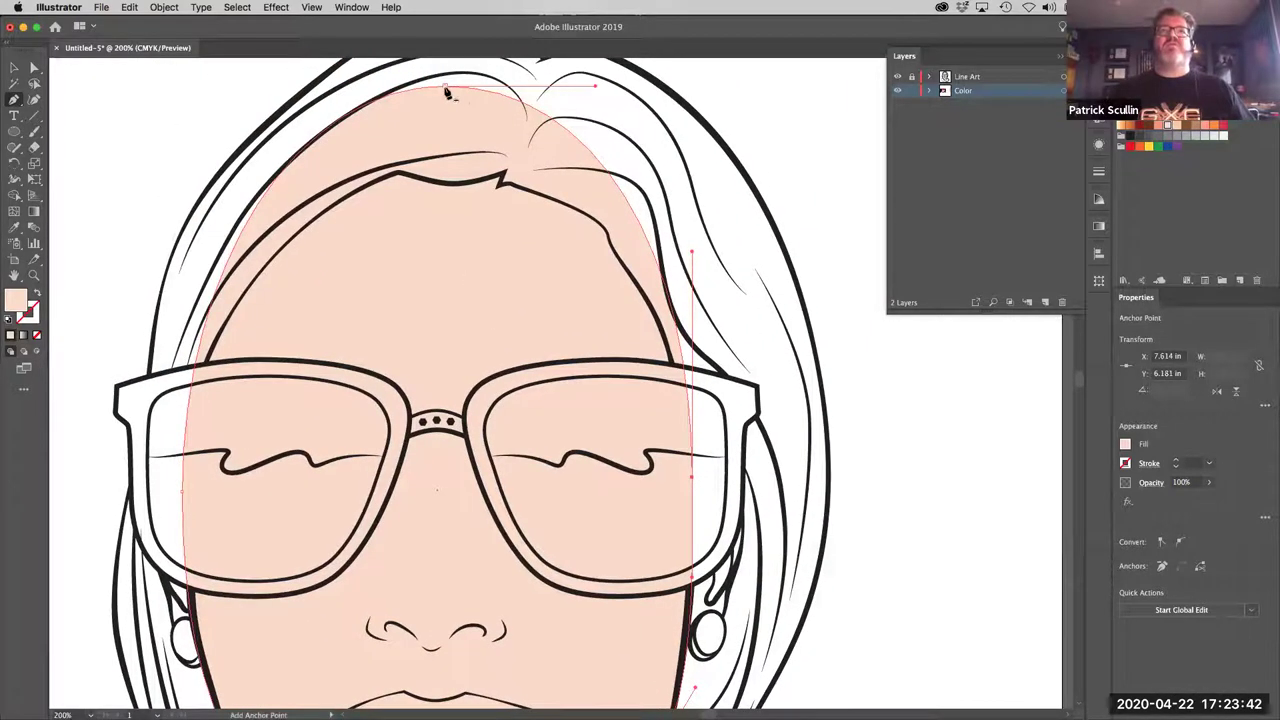
left_click_drag(446, 87, 456, 202)
left_click(399, 191)
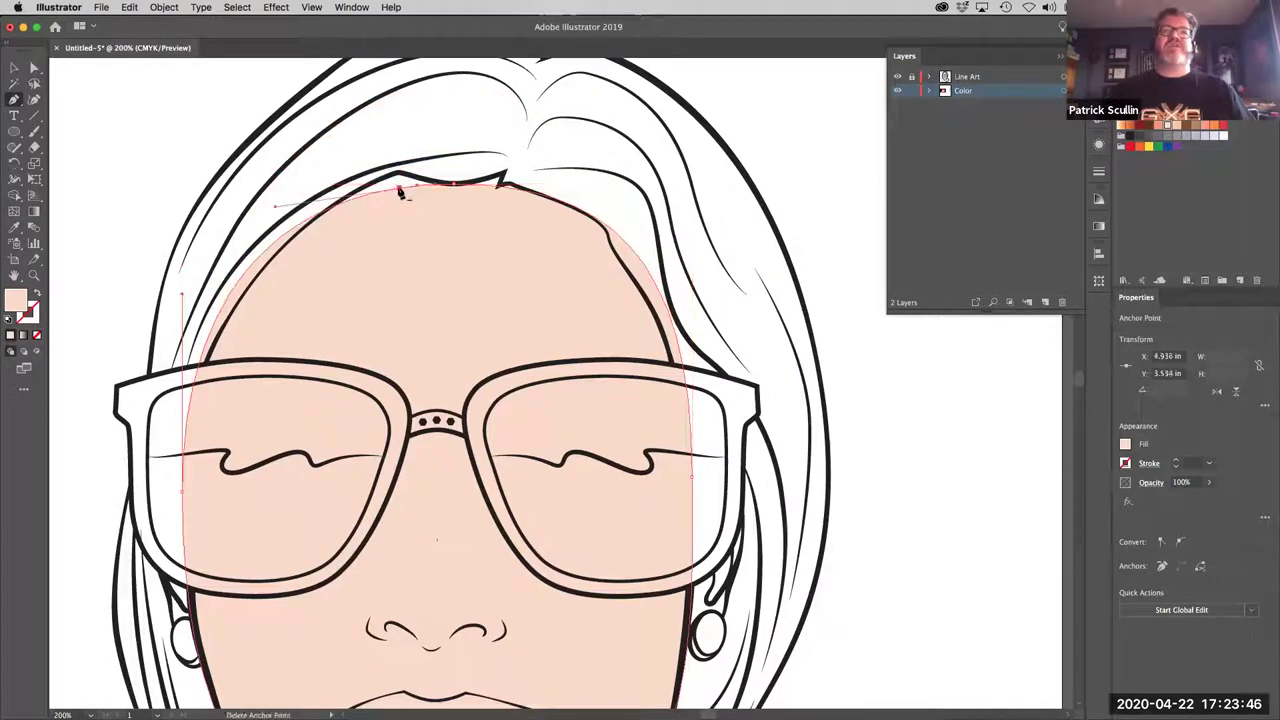
left_click_drag(399, 191, 428, 183)
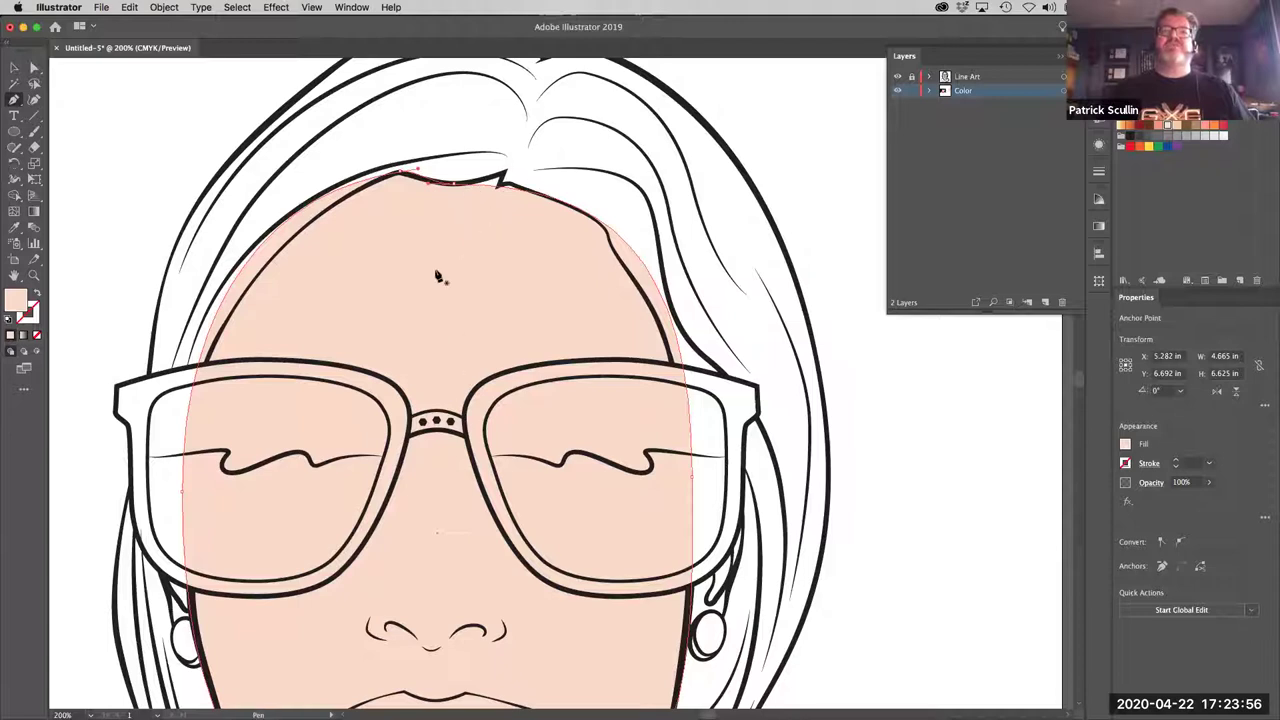
left_click(507, 192)
left_click_drag(502, 192, 511, 171)
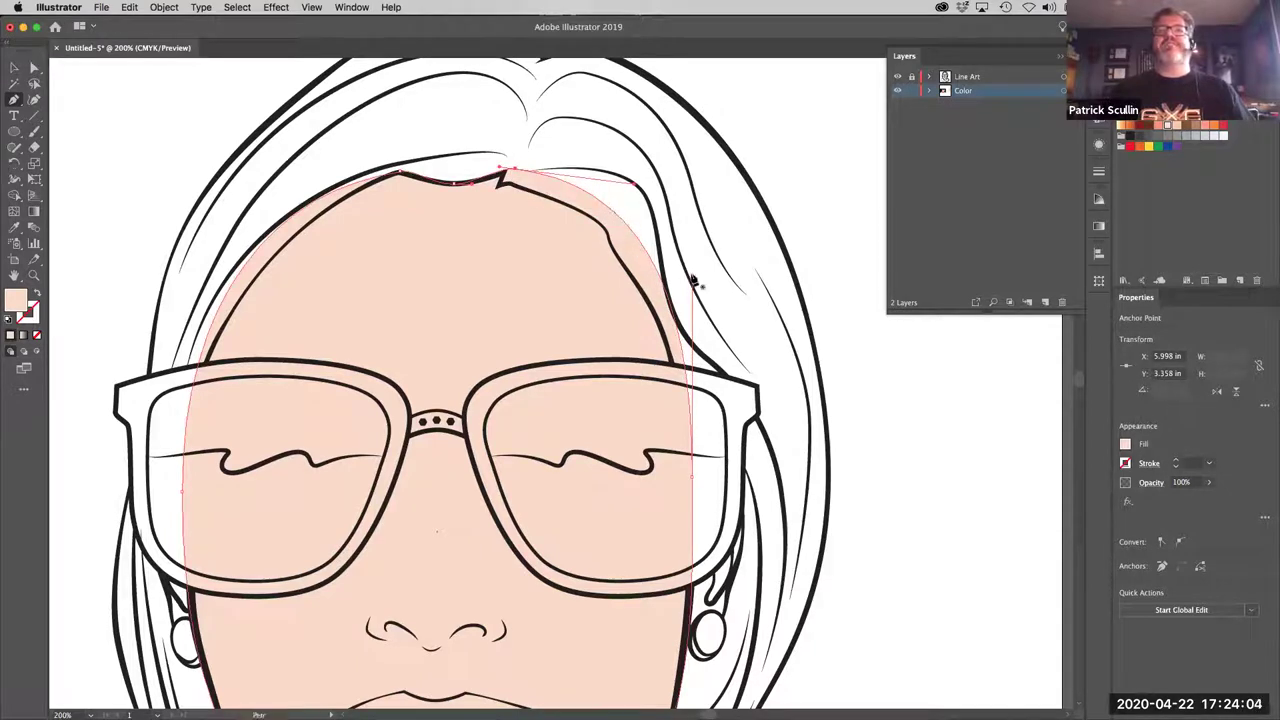
Step: Add an anchor point on each side of the forehead and pull both inward so the fill follows the hairline
left_click(642, 246)
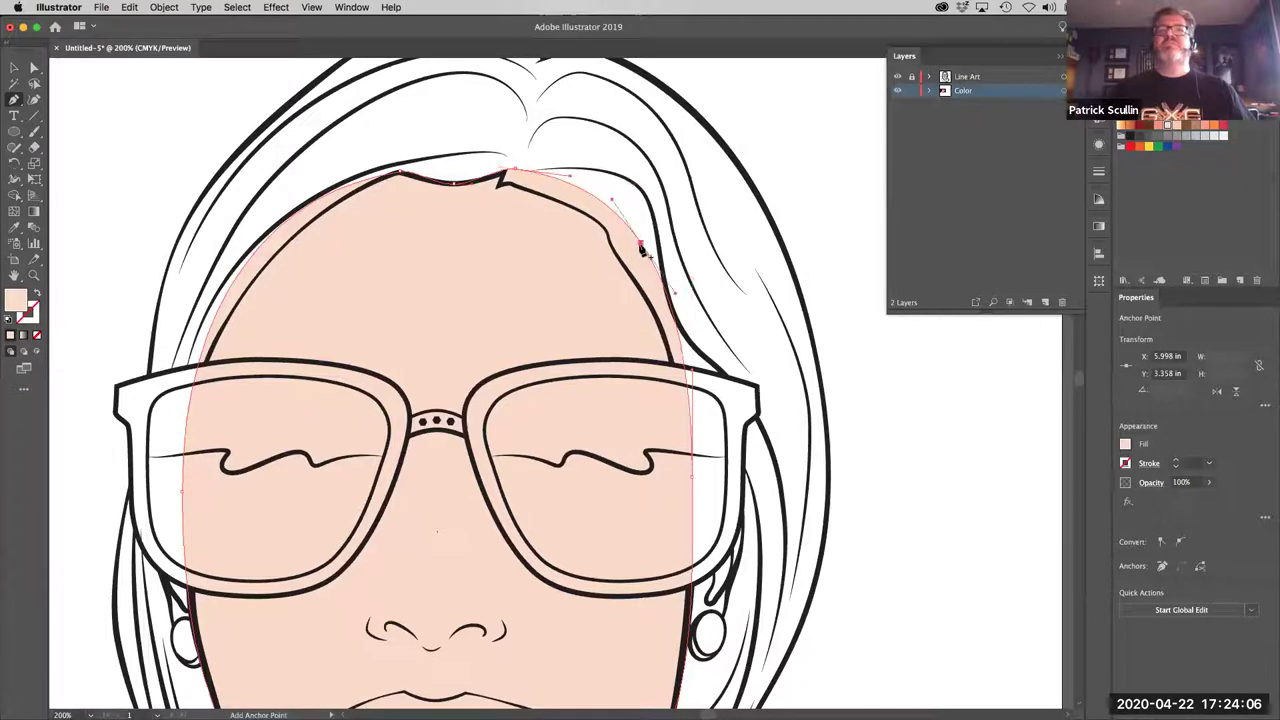
left_click_drag(642, 246, 627, 254)
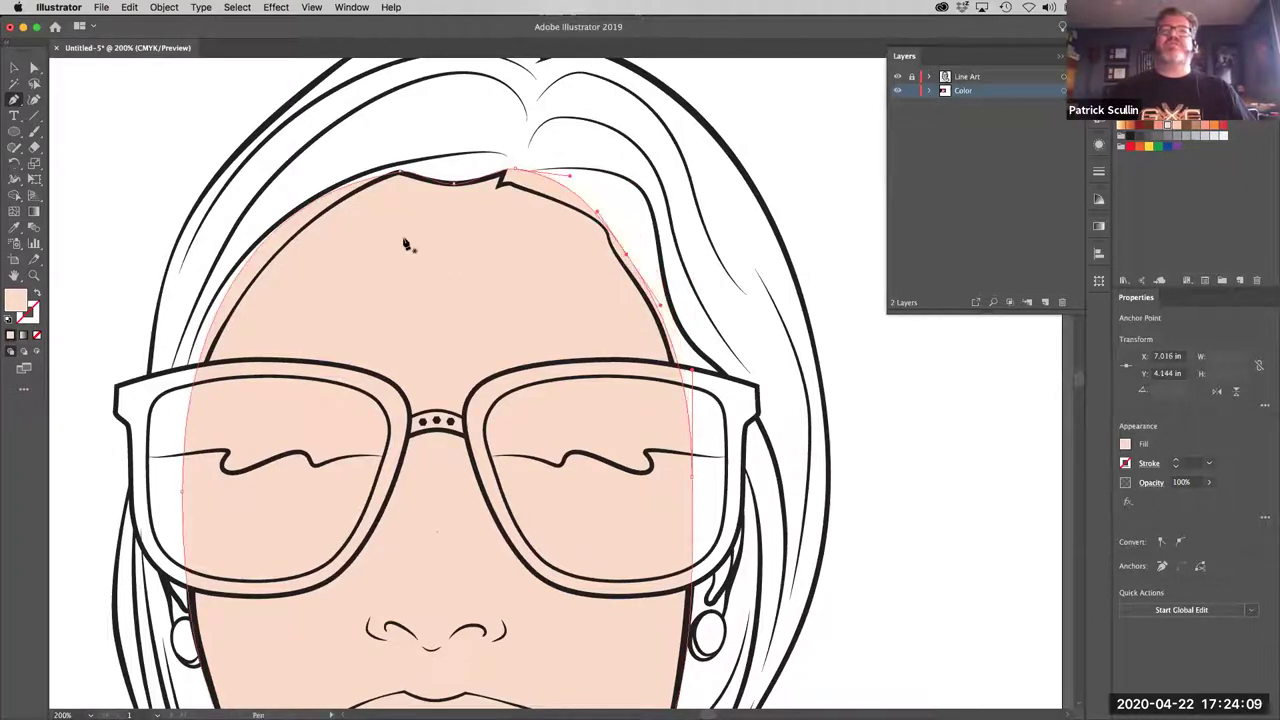
left_click(256, 252)
left_click_drag(256, 252, 258, 264)
left_click(356, 291)
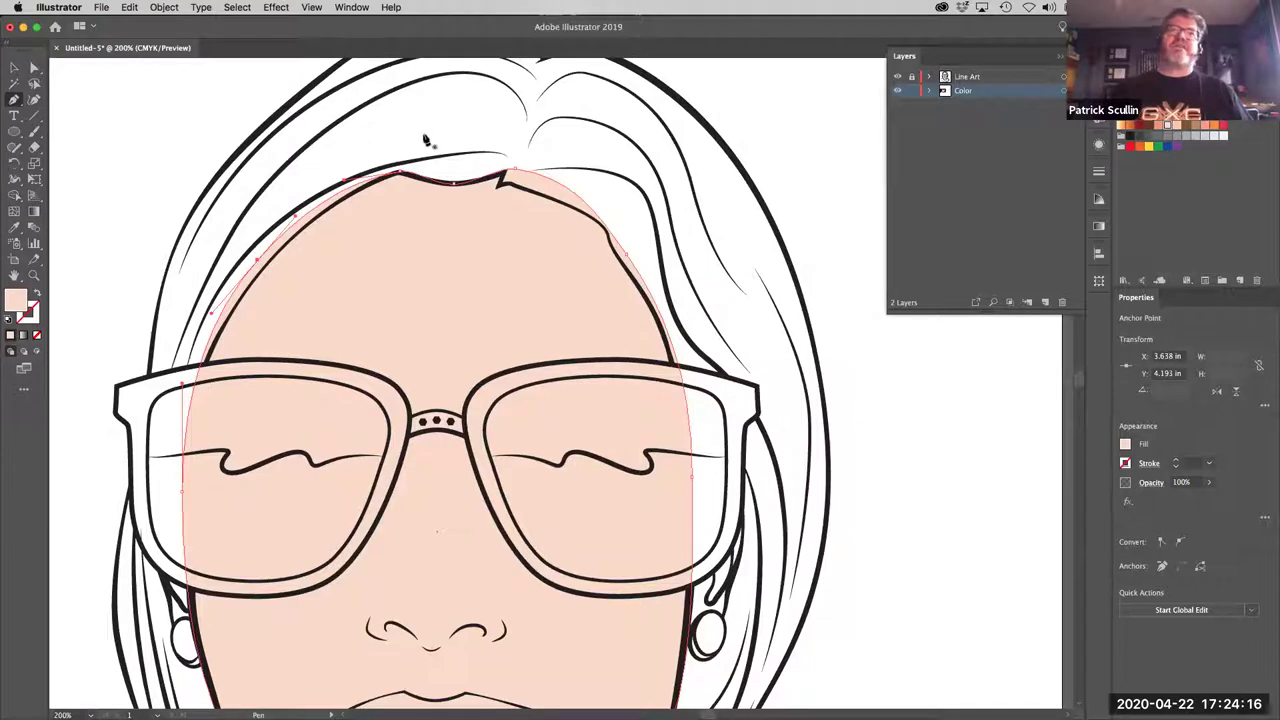
Step: Change the face shape's fill to a deeper peach swatch
left_click_drag(443, 346, 480, 314)
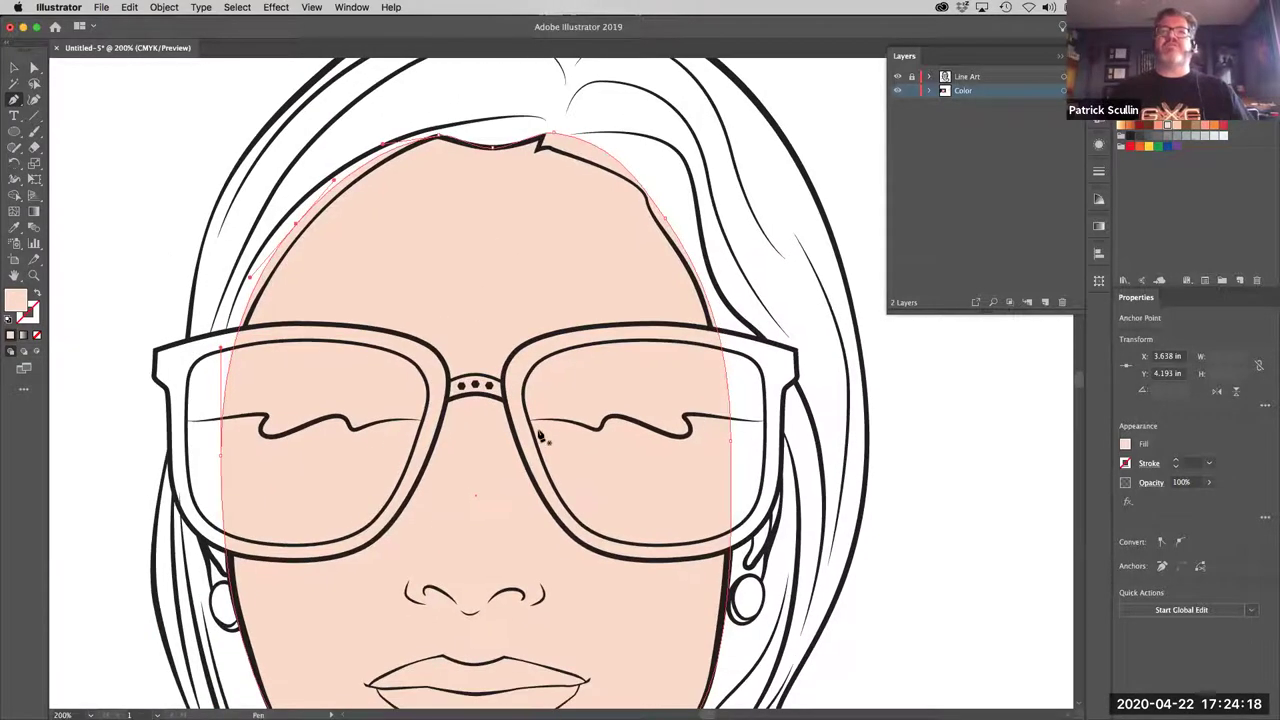
key("super+minus")
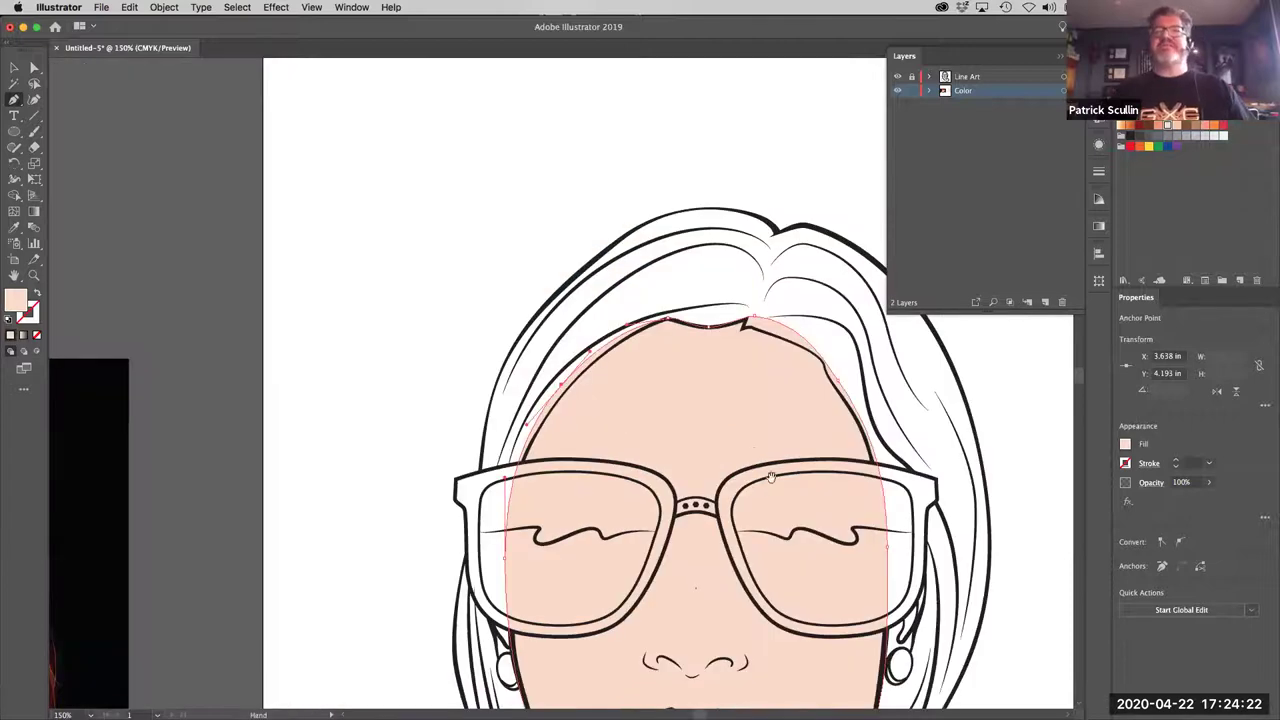
left_click_drag(771, 477, 562, 224)
scroll(561, 223, "down", 4)
scroll(561, 223, "right", 3)
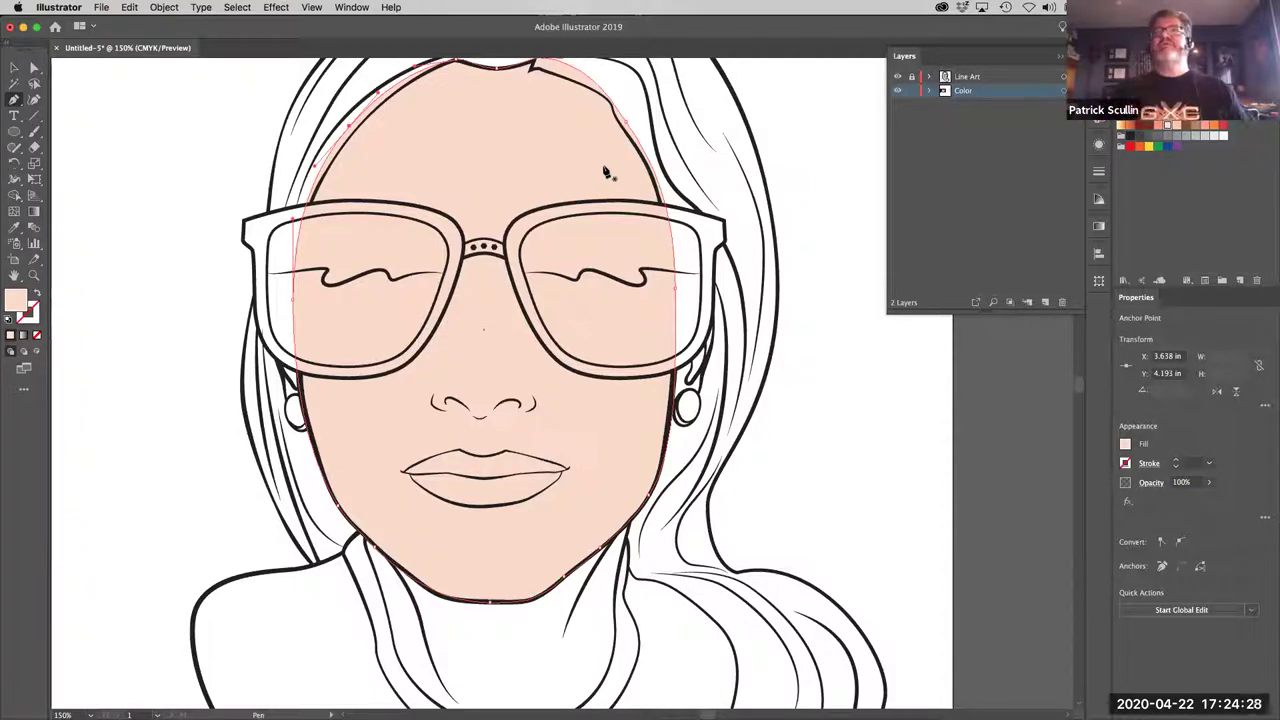
left_click(1177, 128)
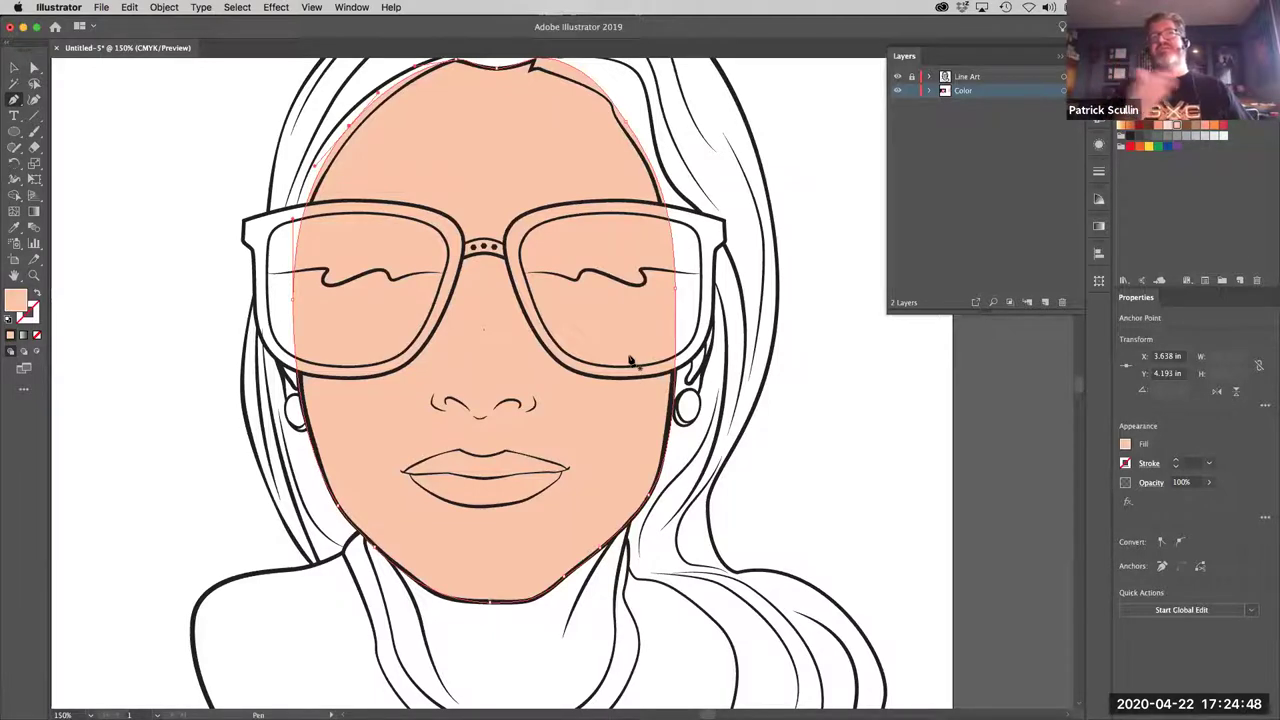
Step: Turn the face shape into a gradient mesh with a point on the nose, and raise that point between the lower lenses
left_click(14, 212)
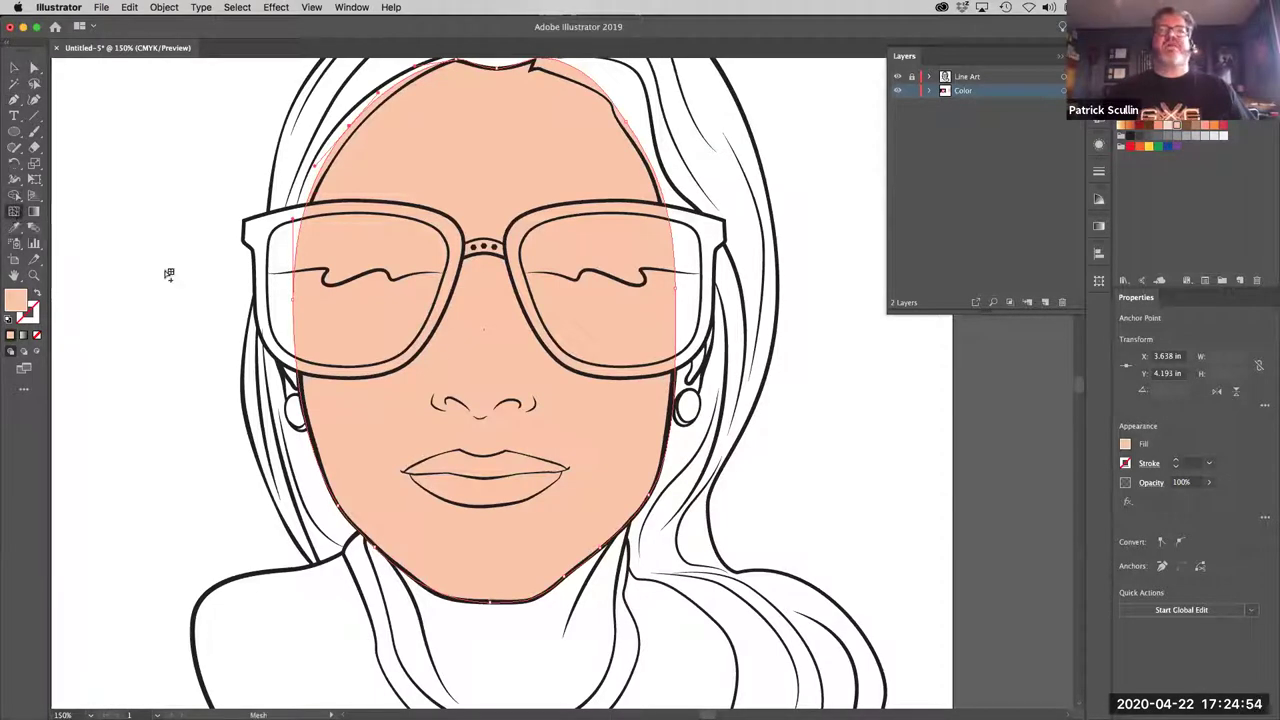
left_click(487, 388)
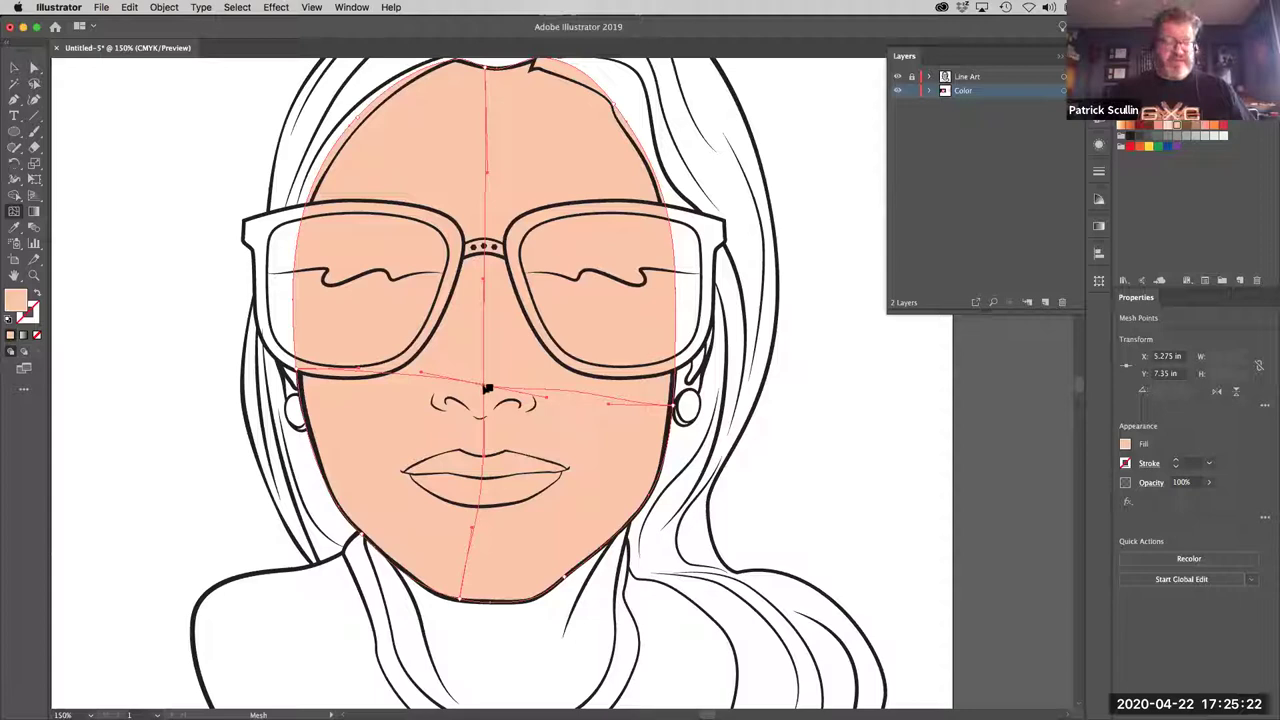
left_click_drag(488, 386, 487, 332)
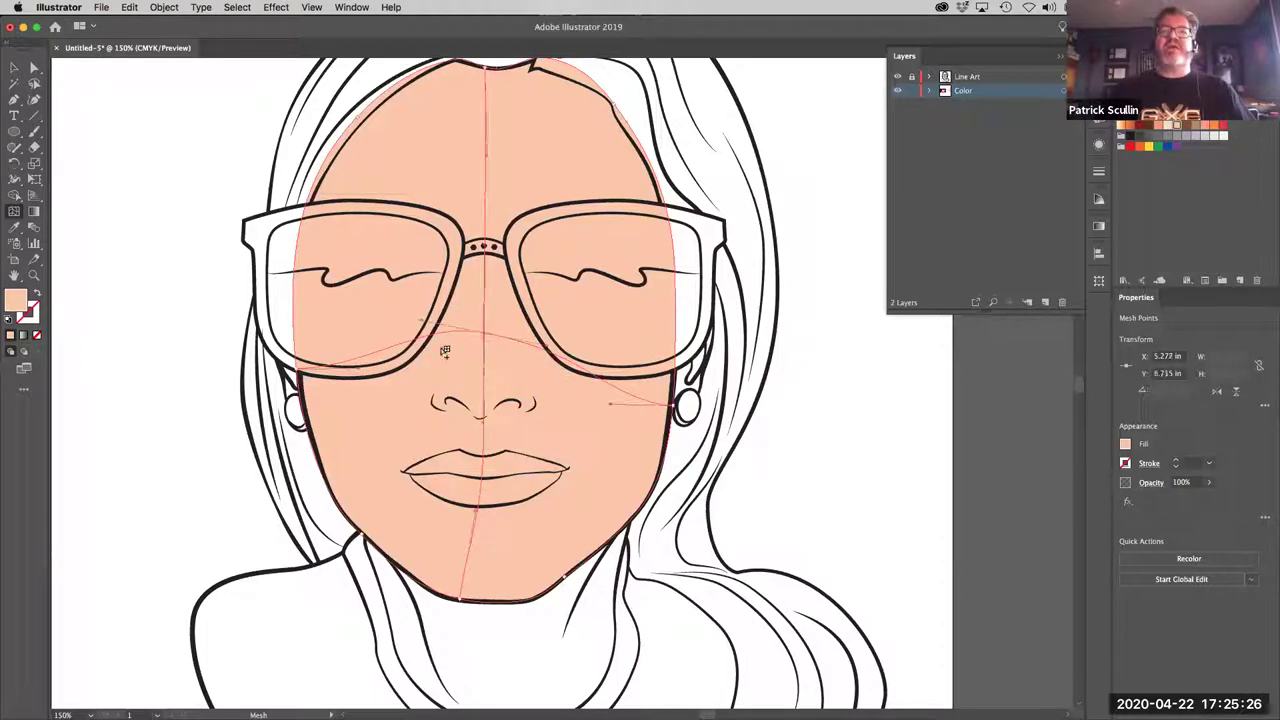
Step: Level the horizontal mesh line's ends at lower lens height and center the vertical mesh line on the chin
left_click_drag(300, 372, 293, 322)
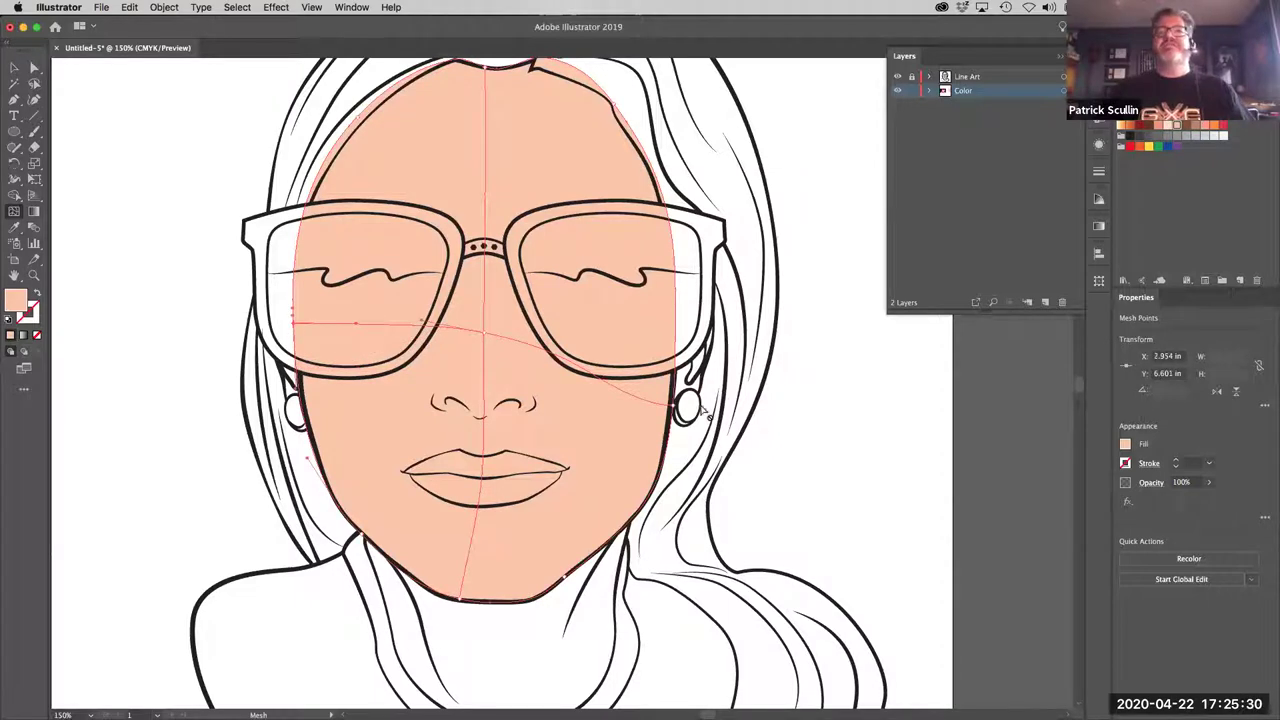
left_click_drag(678, 406, 686, 338)
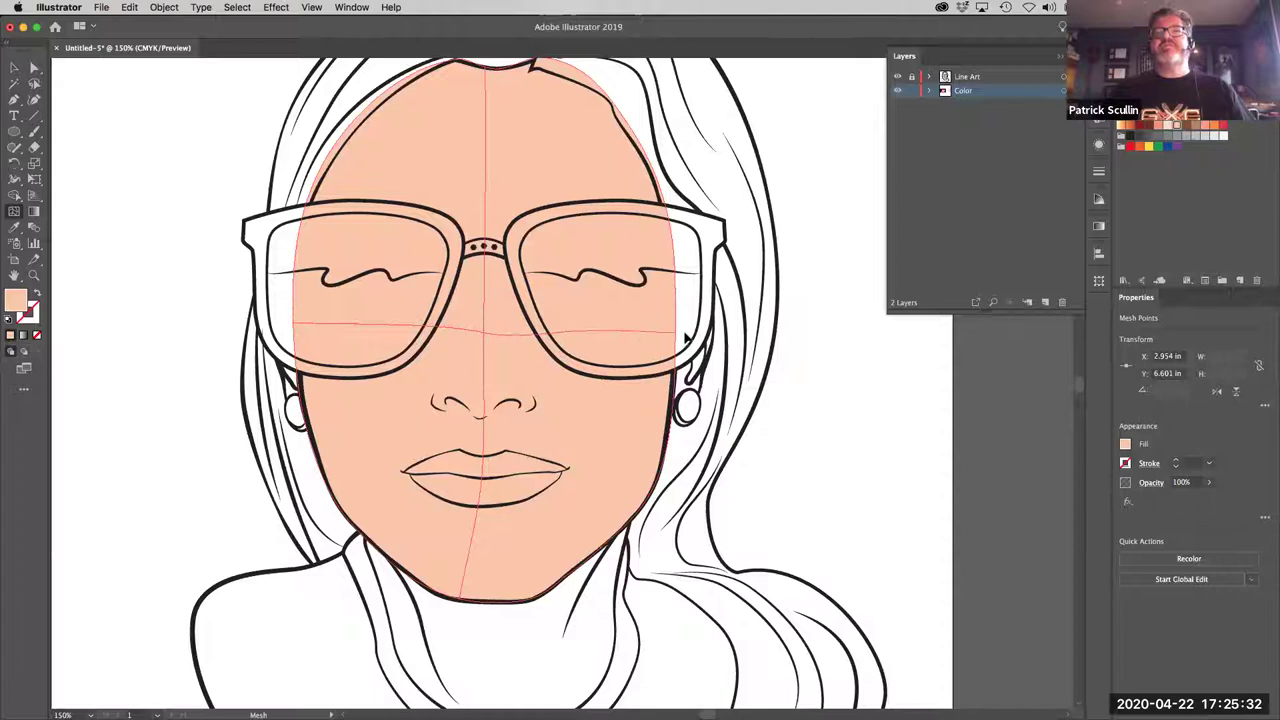
left_click_drag(460, 599, 493, 604)
left_click_drag(502, 515, 488, 513)
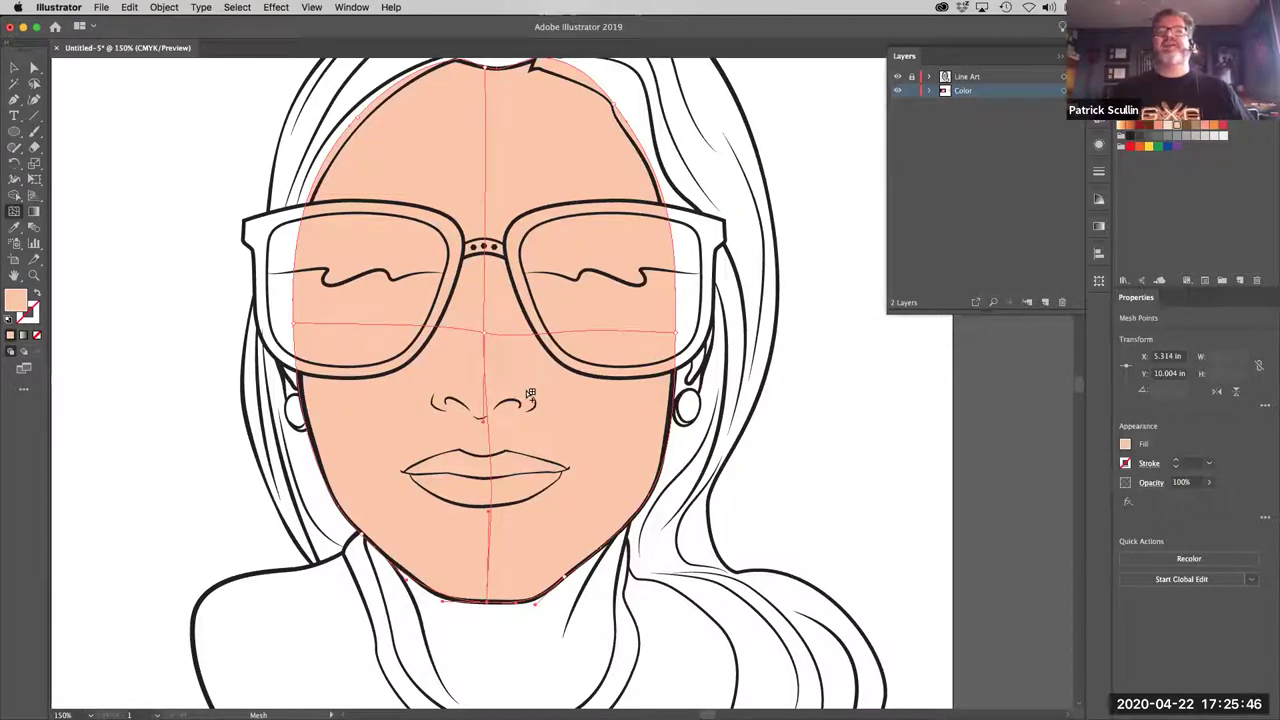
Step: Add vertical mesh lines through both lenses and horizontal mesh lines across the forehead and the mouth
left_click(370, 326)
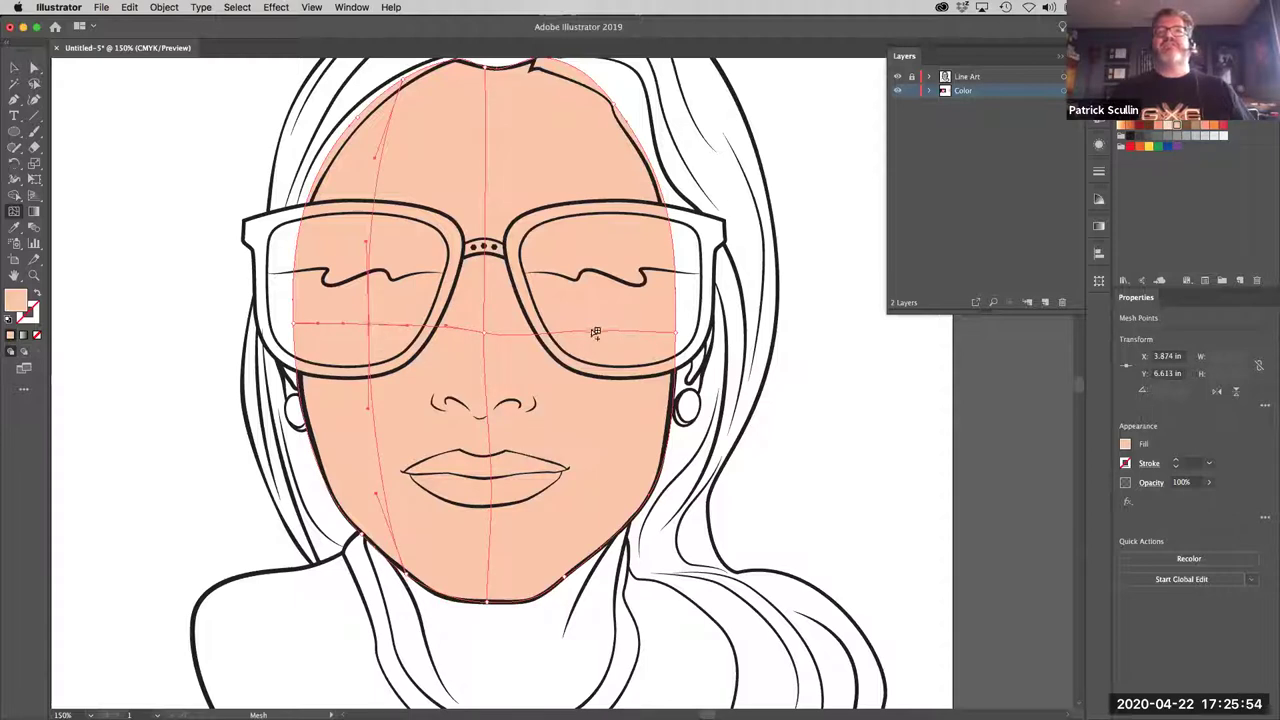
left_click(631, 334)
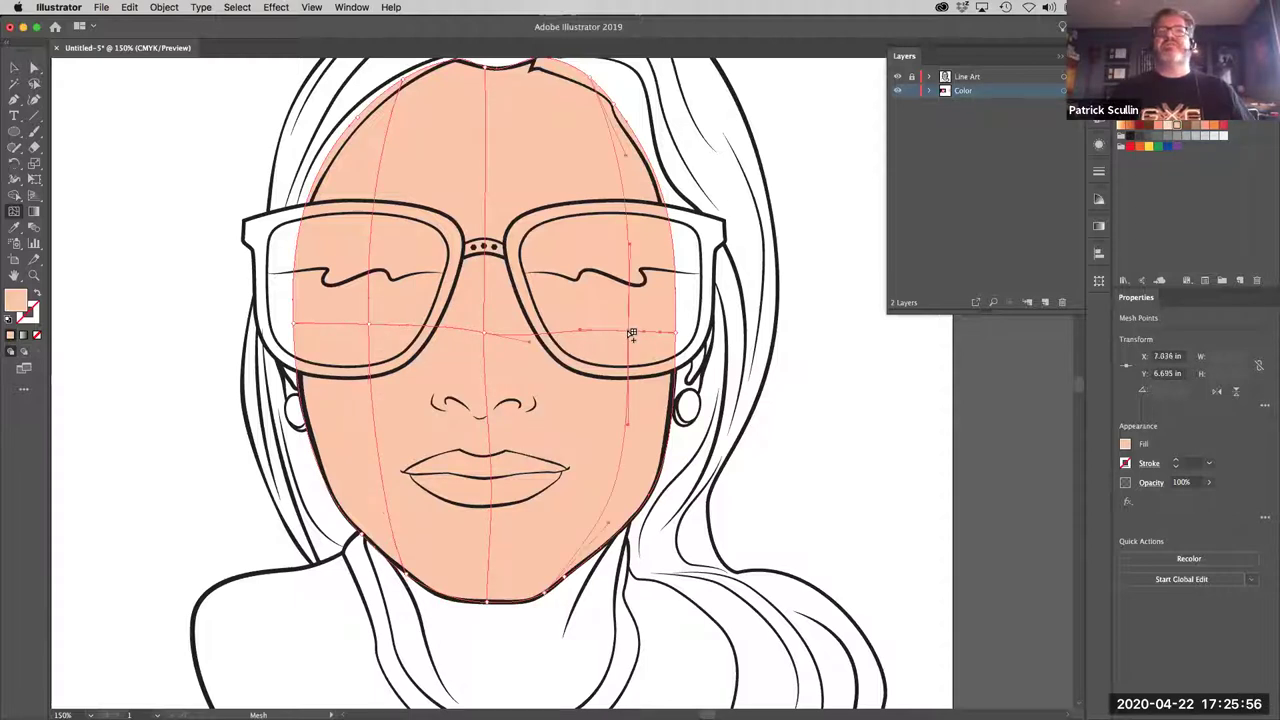
left_click(488, 153)
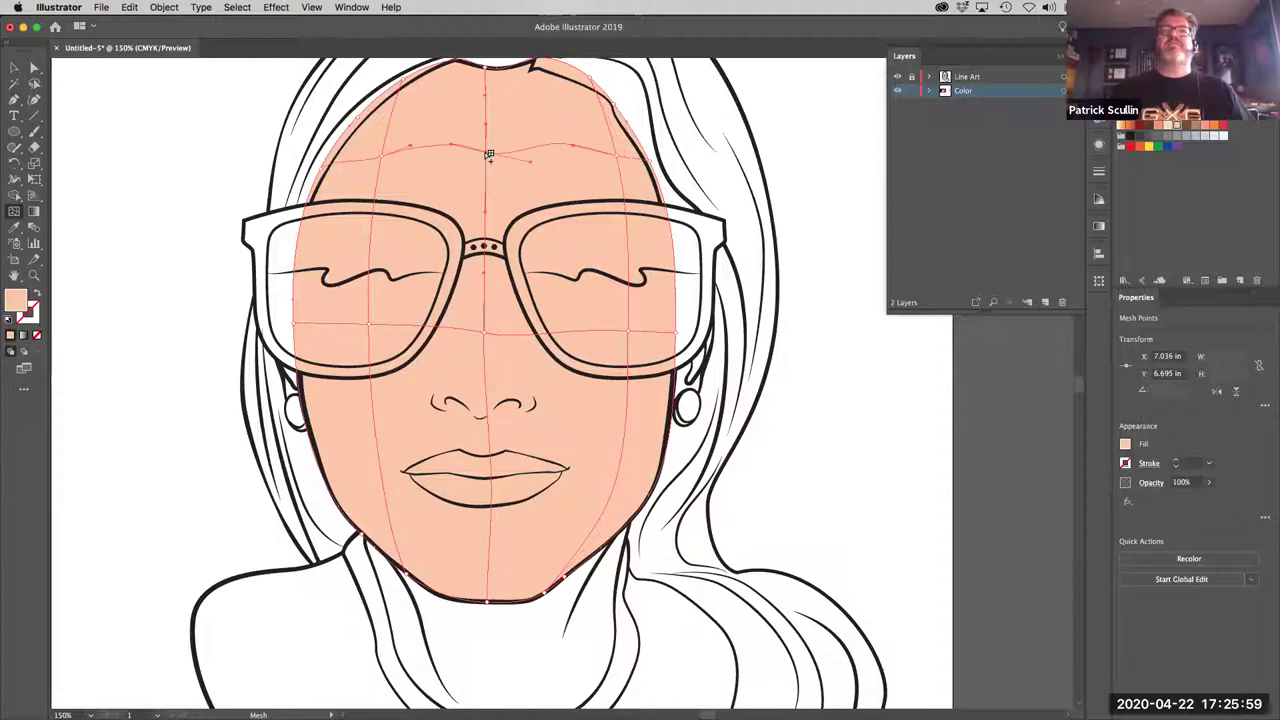
left_click(496, 481)
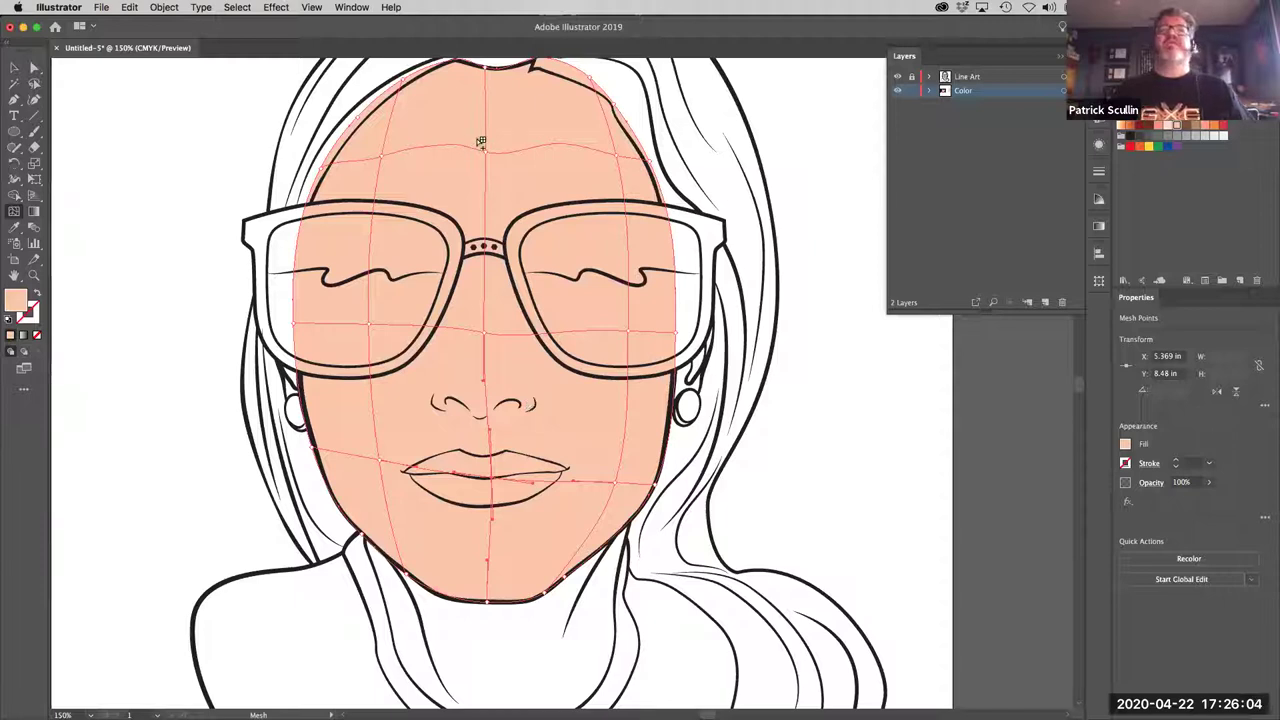
Step: Adjust the direction handles on the forehead mesh line to smooth its curve around the center
key("a")
left_click_drag(487, 152, 446, 150)
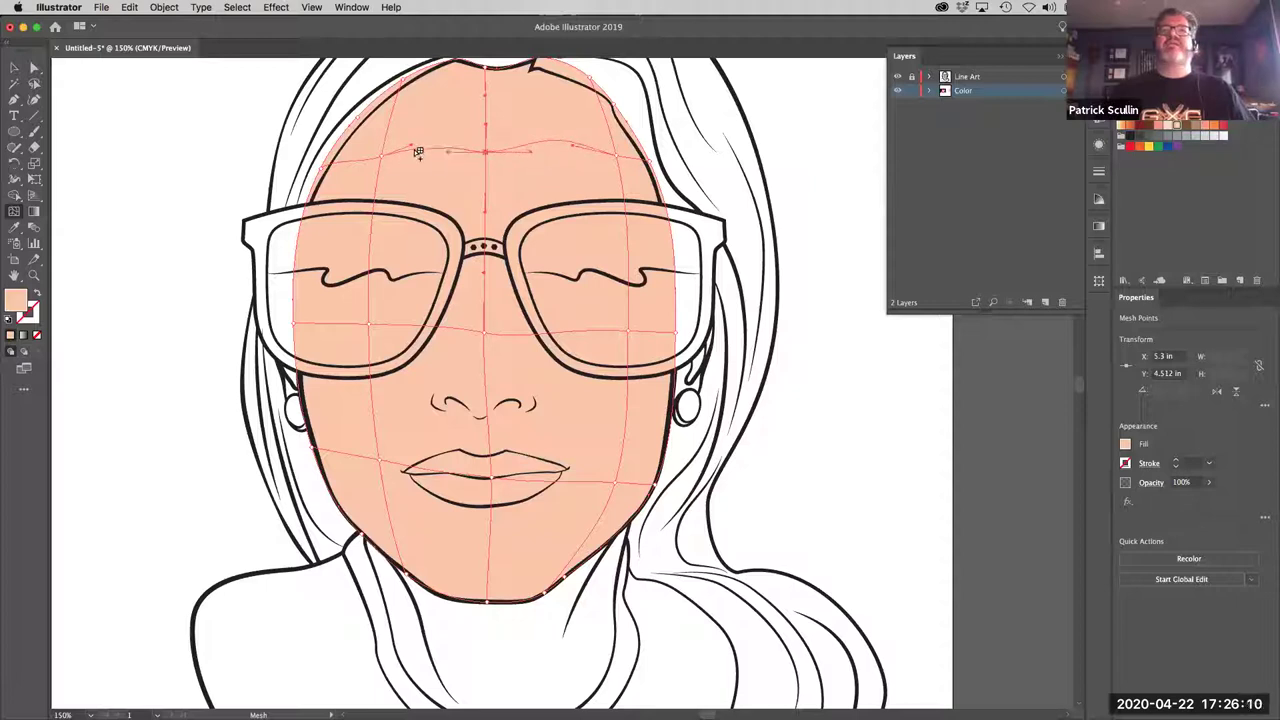
left_click_drag(414, 151, 416, 156)
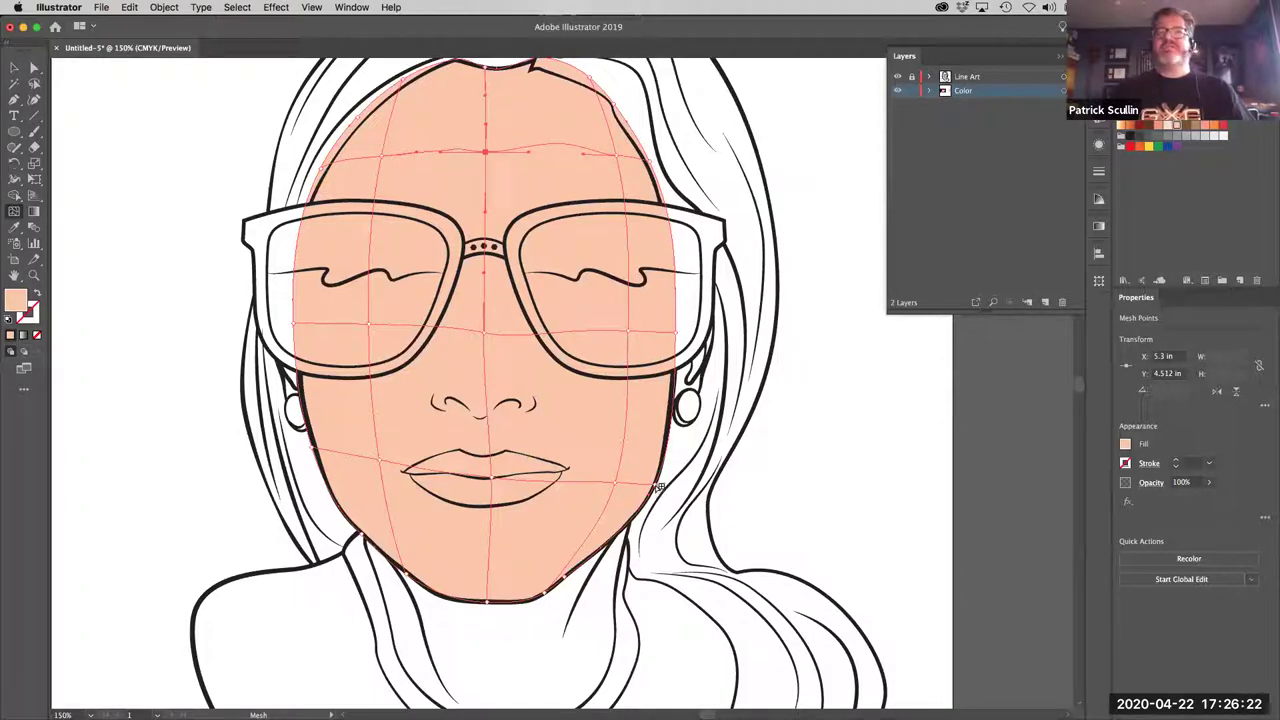
Step: Reposition the mouth mesh line's cheek and right jaw points so the line runs evenly across the face
left_click_drag(655, 485, 620, 465)
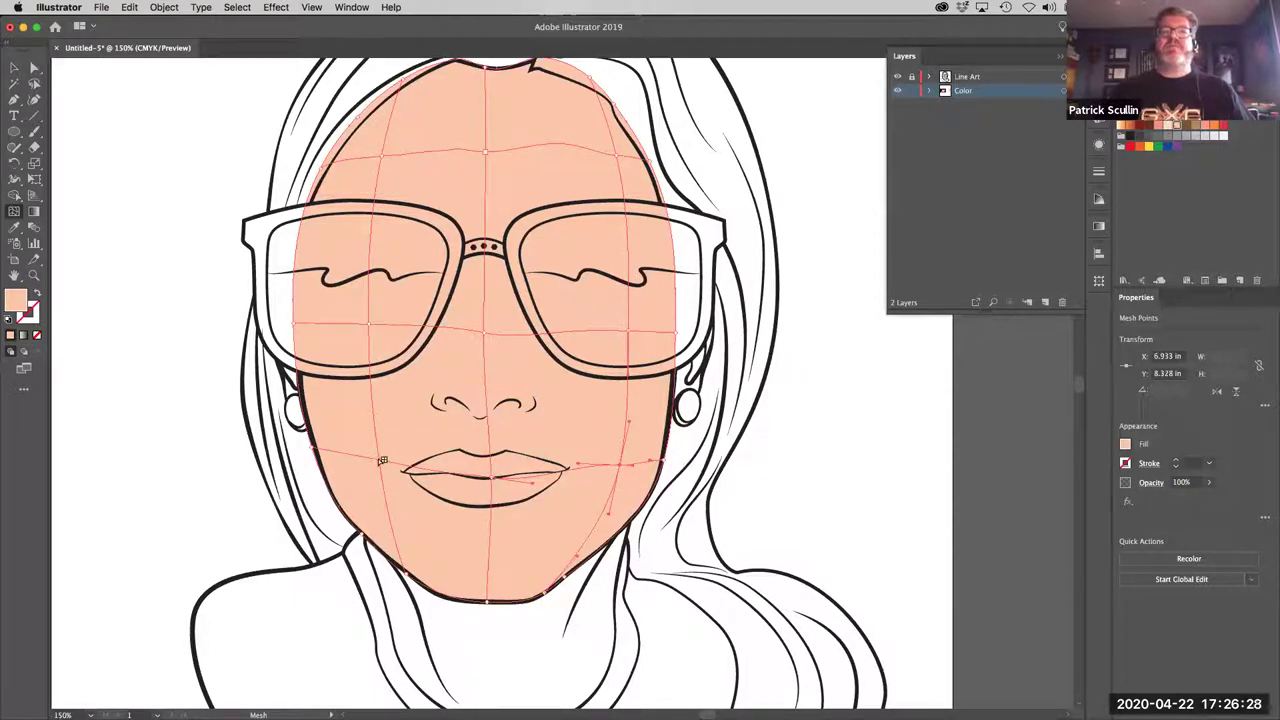
left_click_drag(380, 460, 380, 474)
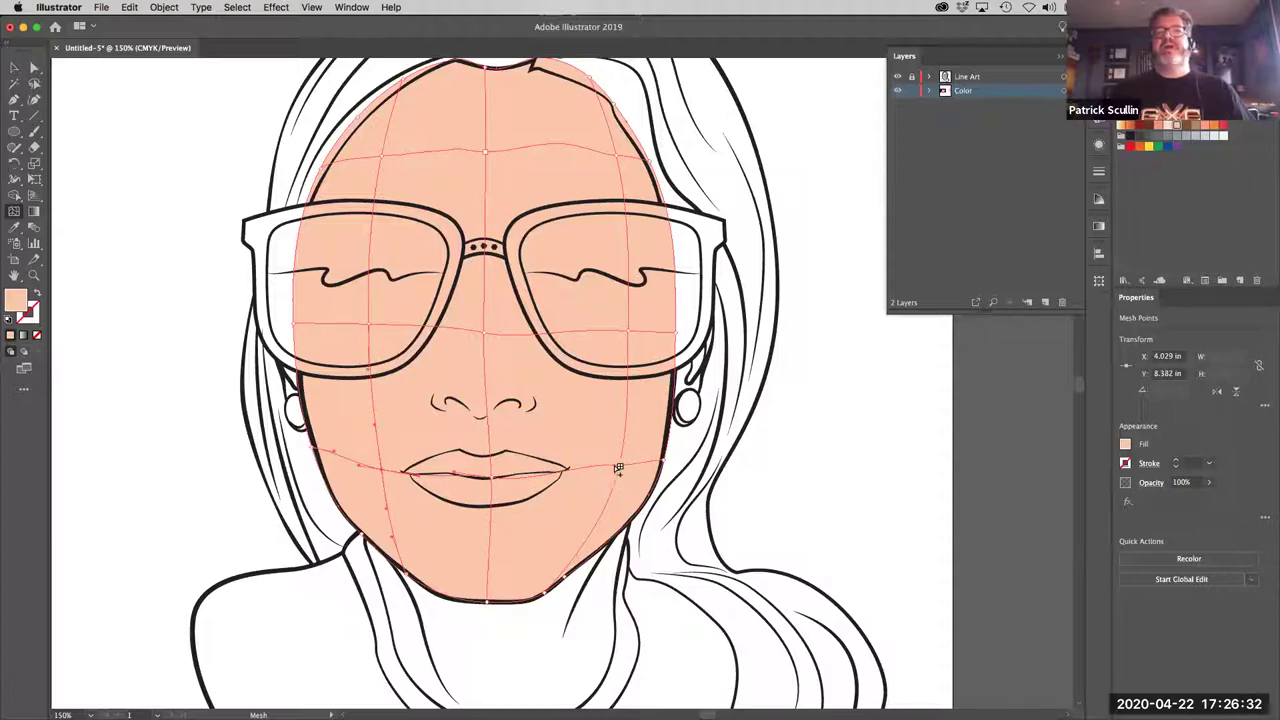
left_click(622, 465)
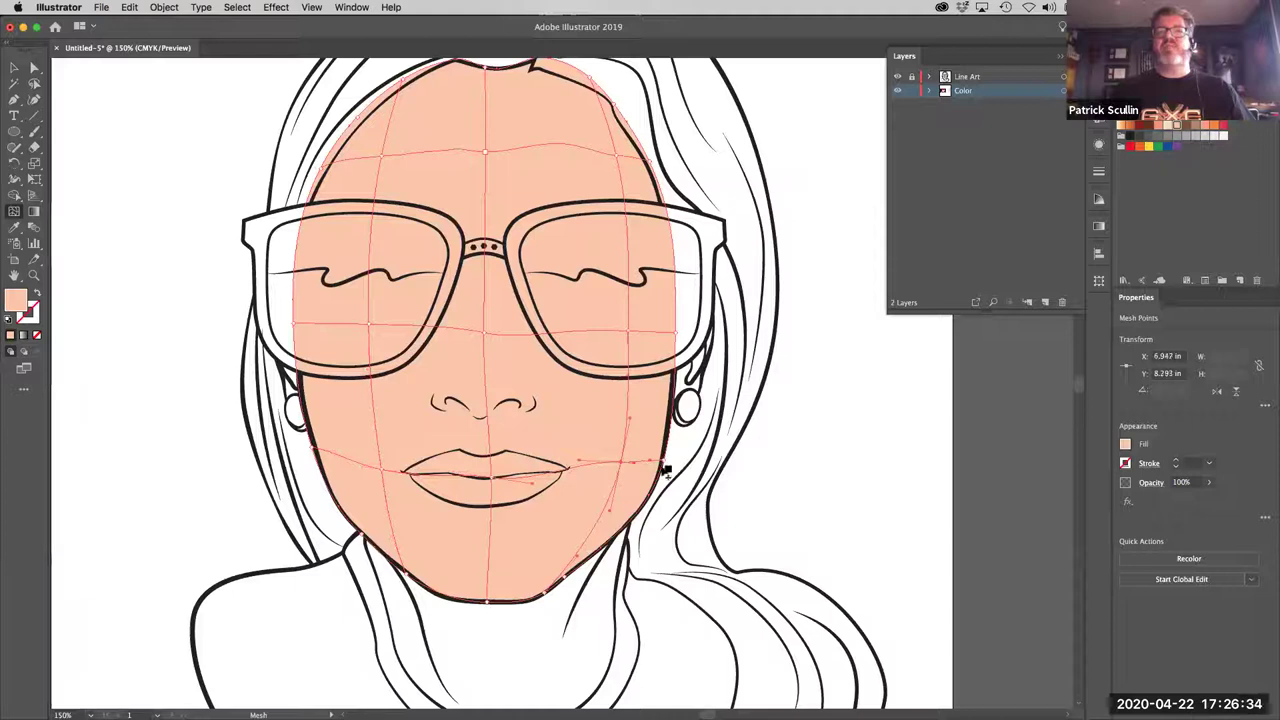
left_click_drag(663, 460, 665, 448)
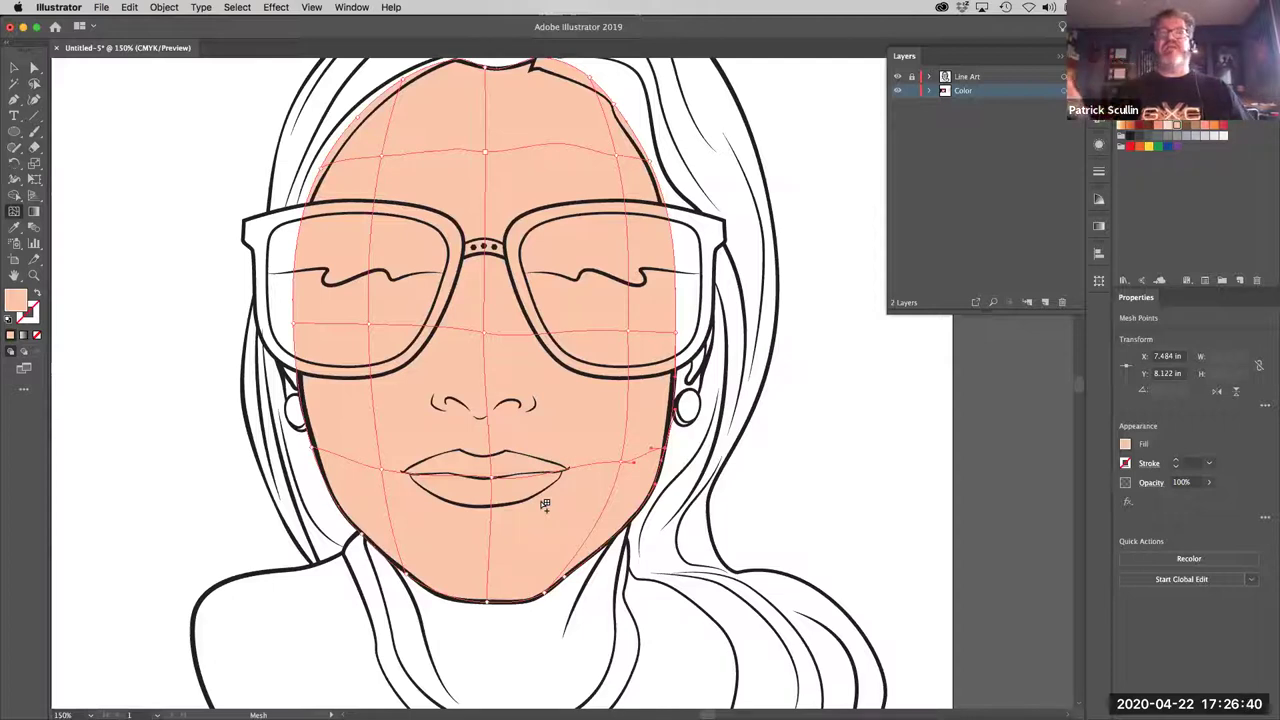
Step: Add a vertical mesh line on each side of the nose and move their lower points to the mouth corners
left_click(457, 331)
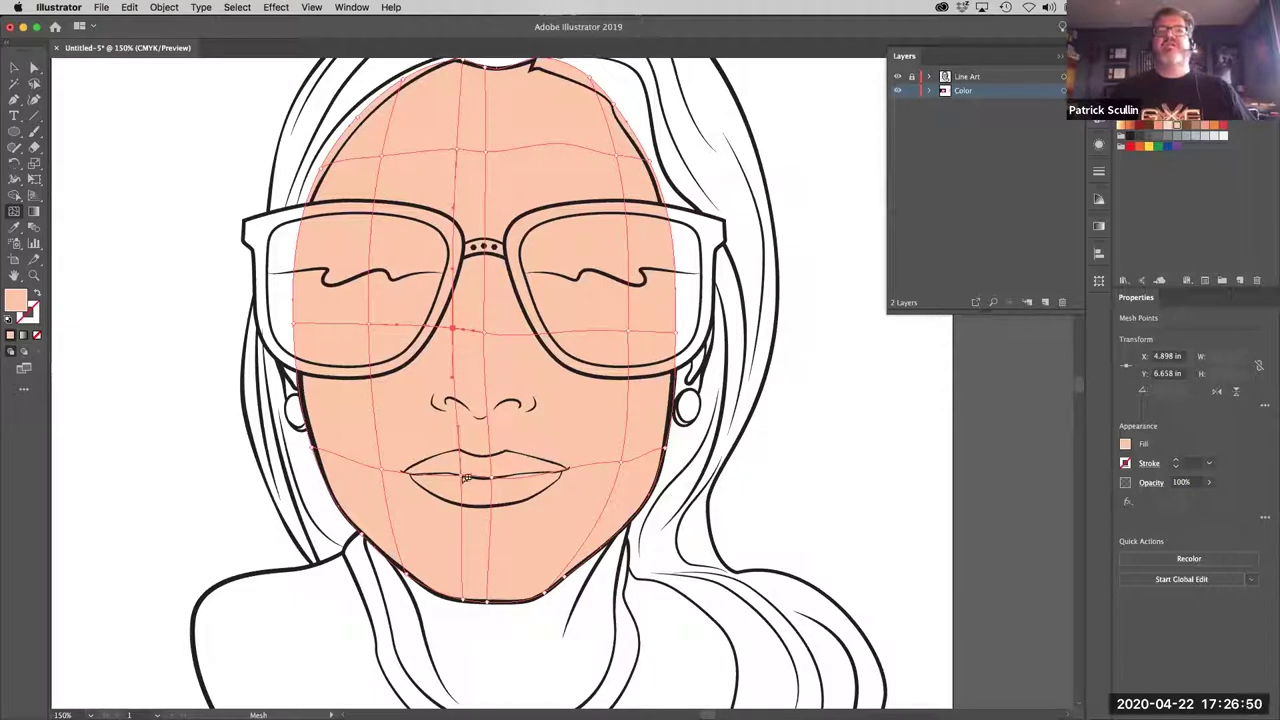
left_click_drag(466, 478, 406, 470)
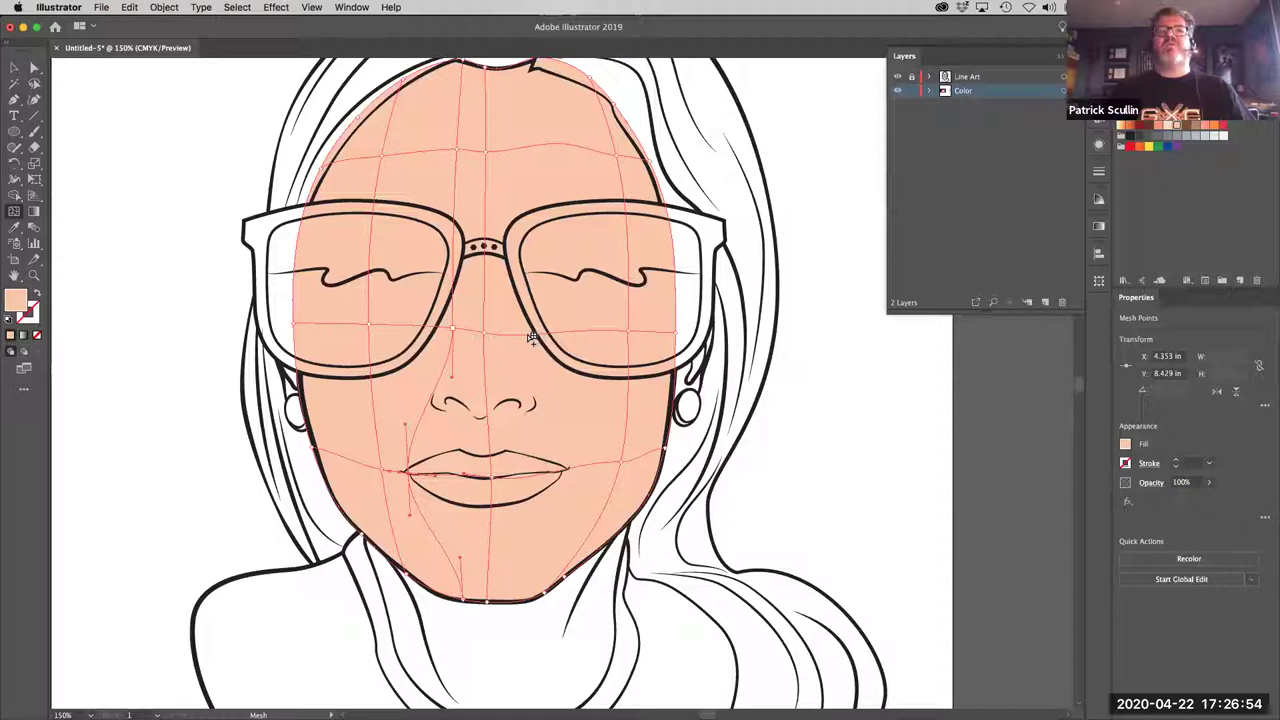
left_click(531, 338)
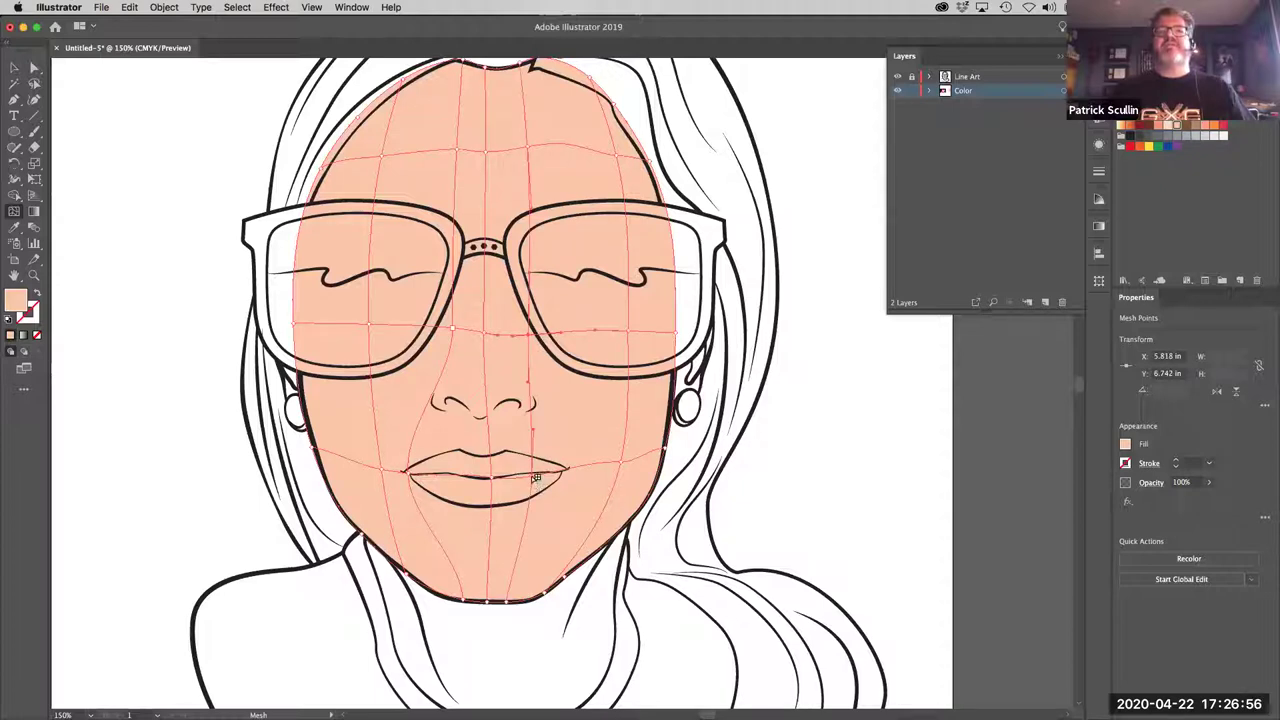
left_click(565, 467)
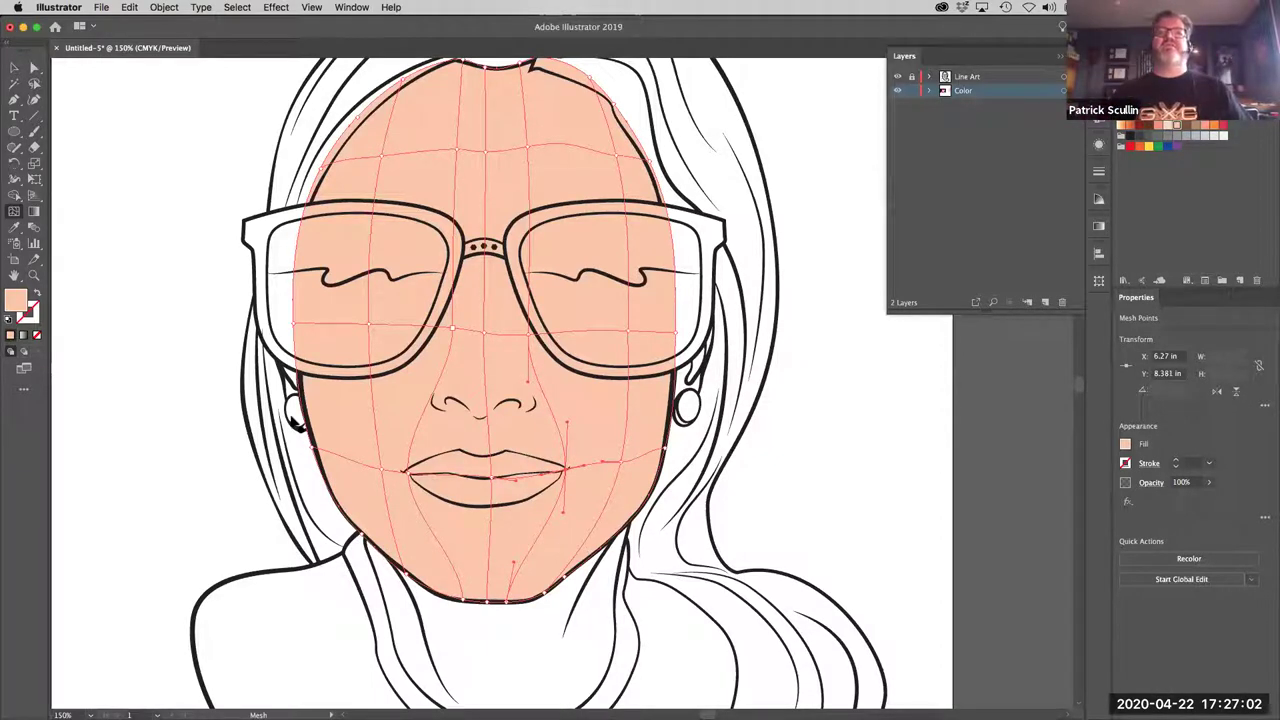
Step: Align the mesh points across the nose bridge and at the mouth's center, and add a horizontal mesh line above the nostrils
left_click_drag(530, 335, 516, 330)
left_click(509, 334)
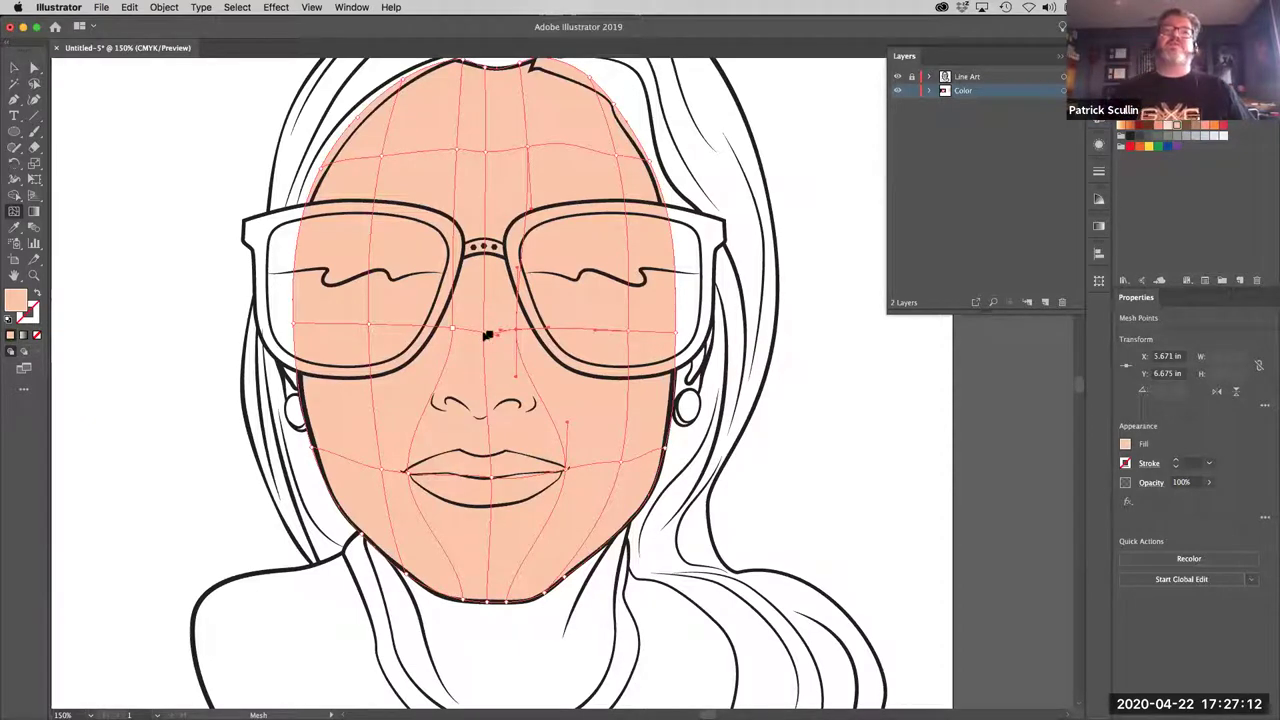
left_click_drag(483, 334, 483, 327)
left_click(484, 332)
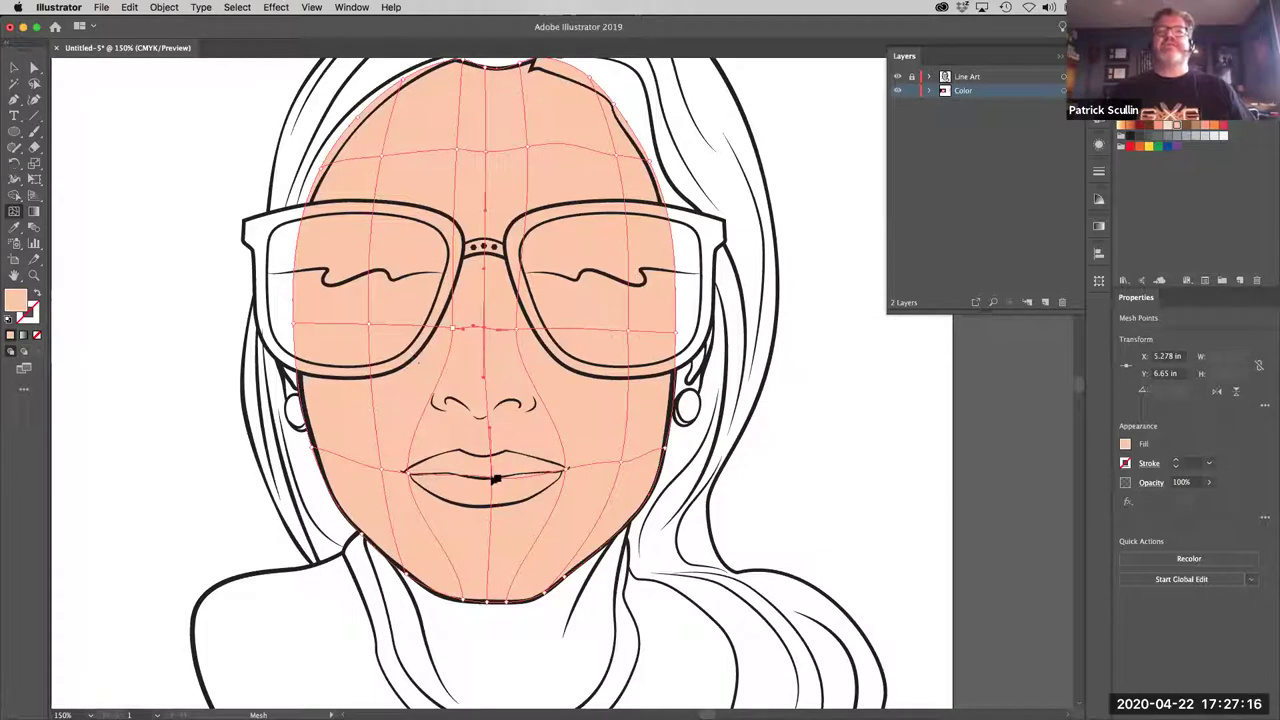
left_click_drag(492, 478, 482, 478)
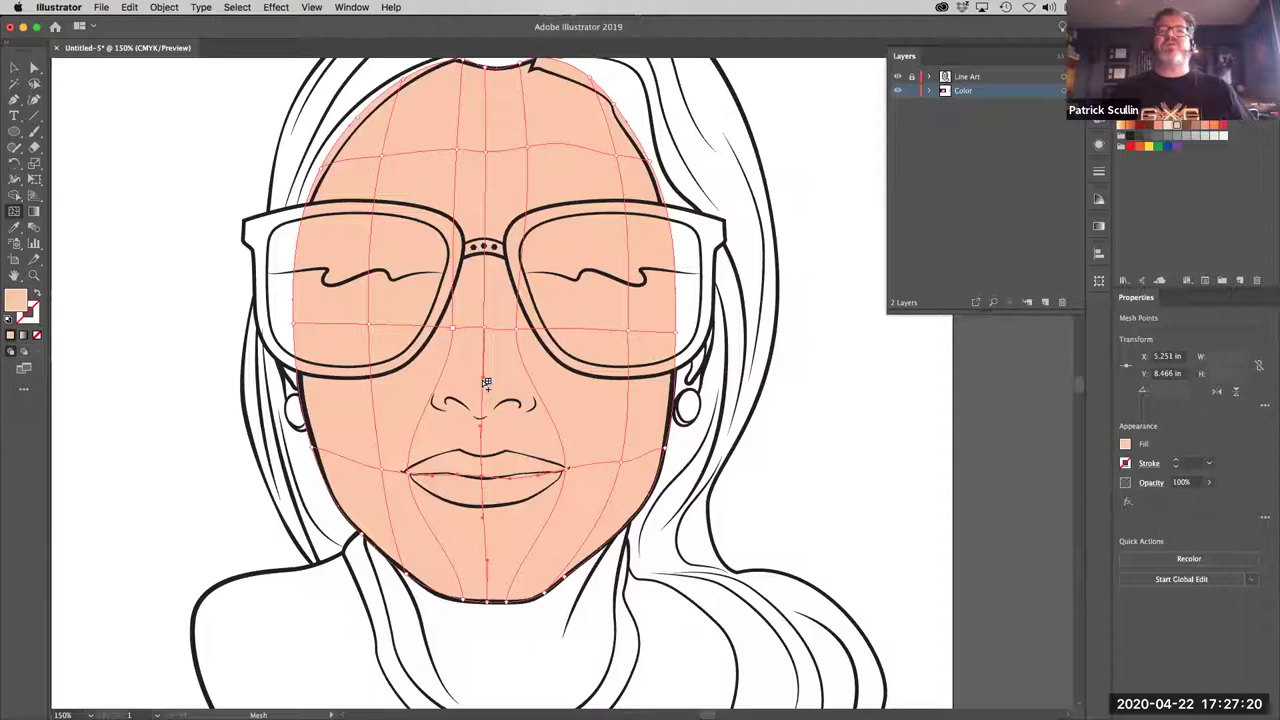
left_click(486, 381)
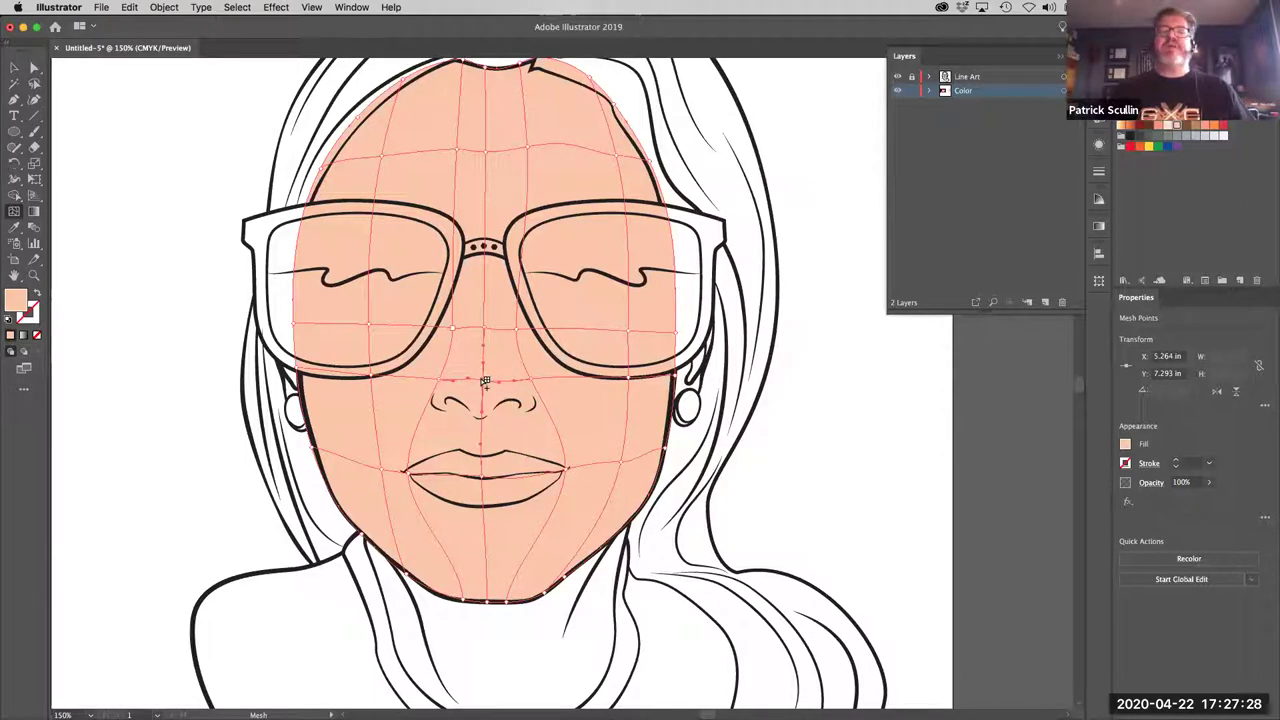
Step: Lighten the nose-tip mesh point with a pale skin swatch and add a horizontal mesh line below the nostrils in the base skin tone
left_click(1166, 128)
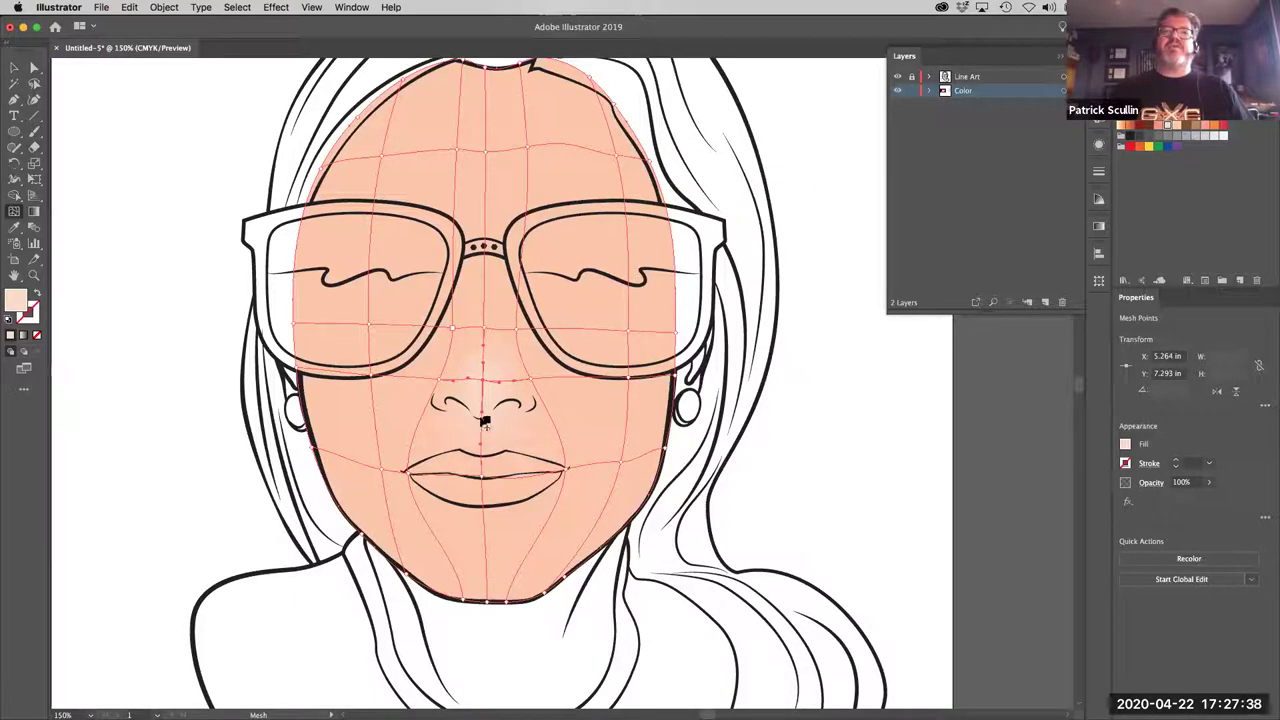
left_click(484, 420)
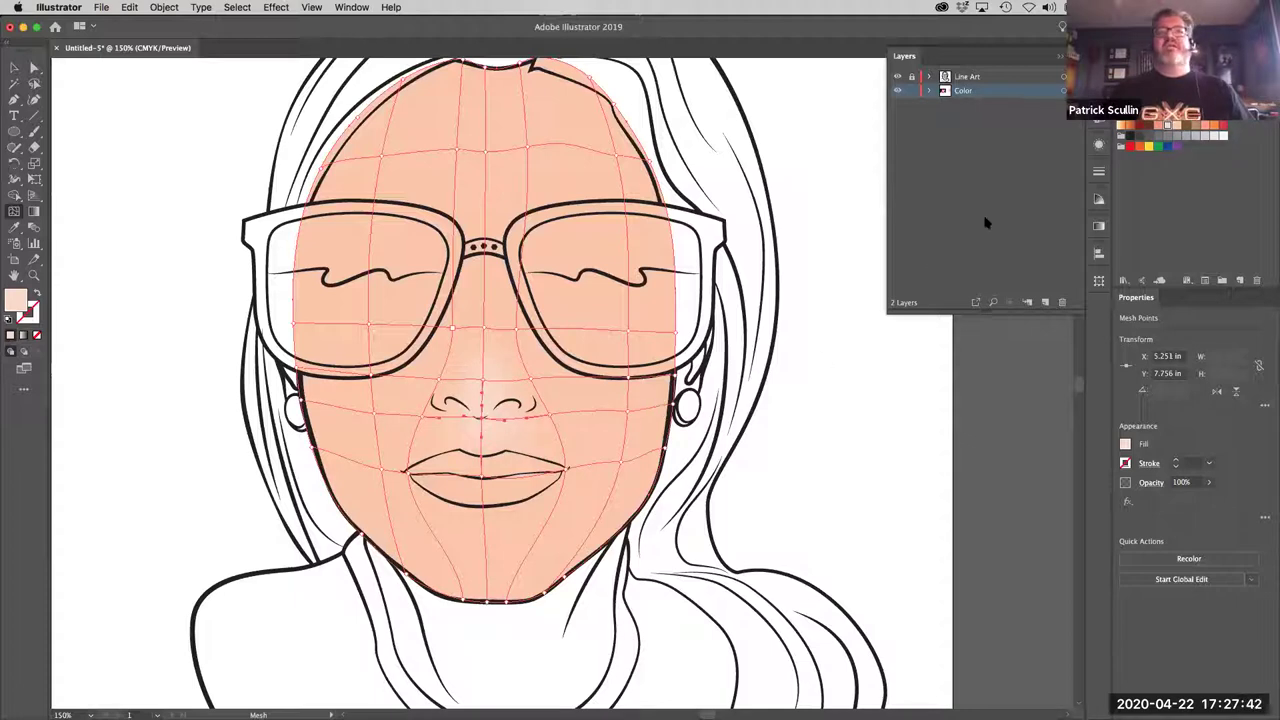
left_click(1176, 128)
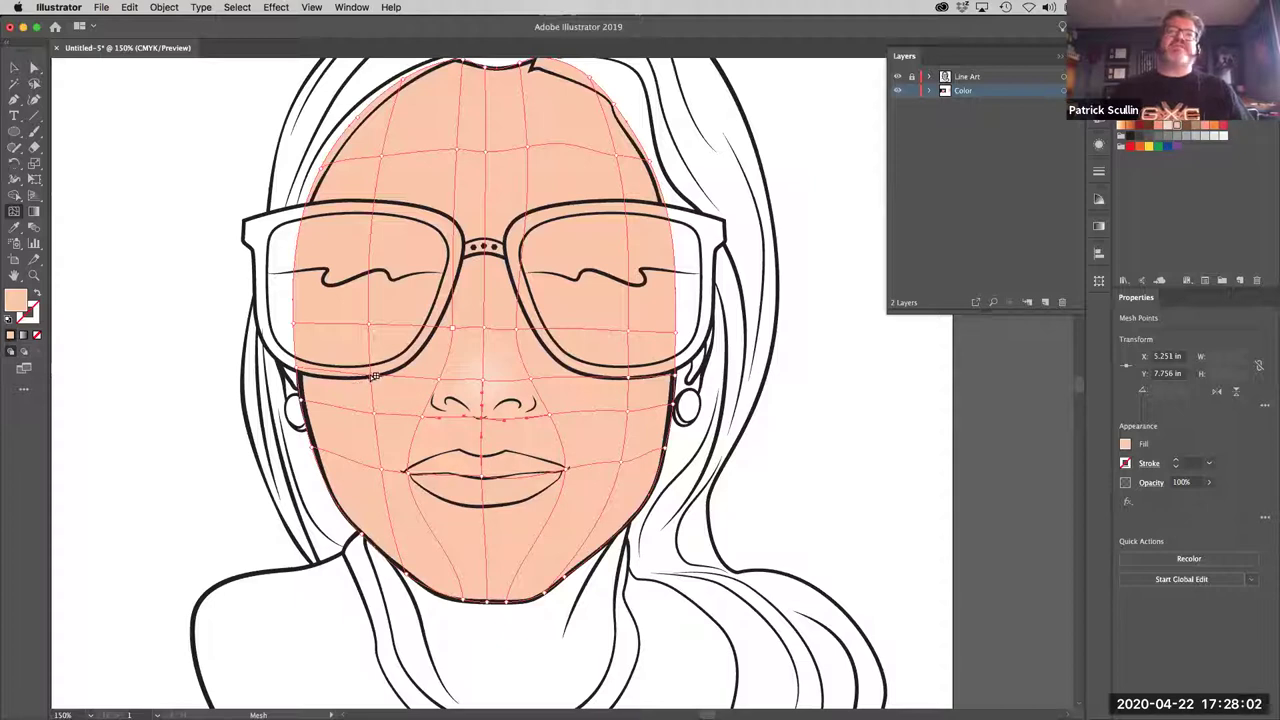
Step: Lower the cheek mesh points beneath both lenses slightly and color them with the C=0 M=47 Y=45 K=0 swatch
left_click_drag(375, 376, 319, 389)
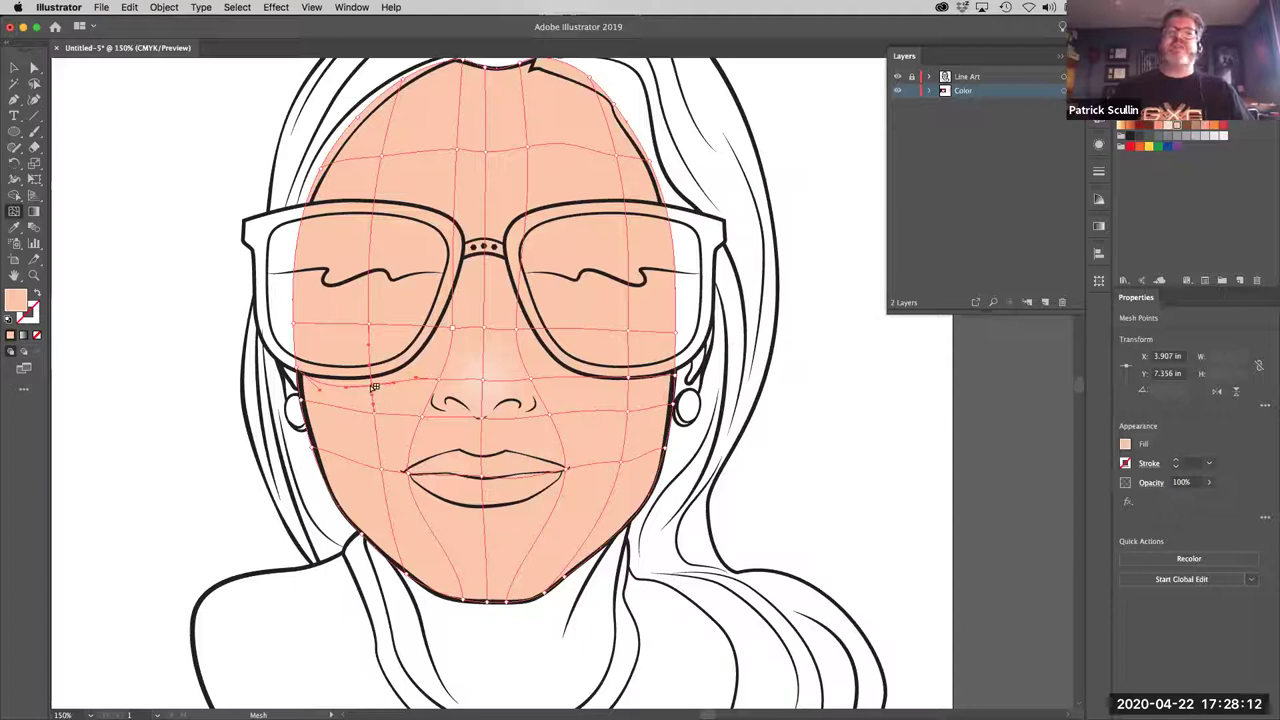
left_click(1205, 127)
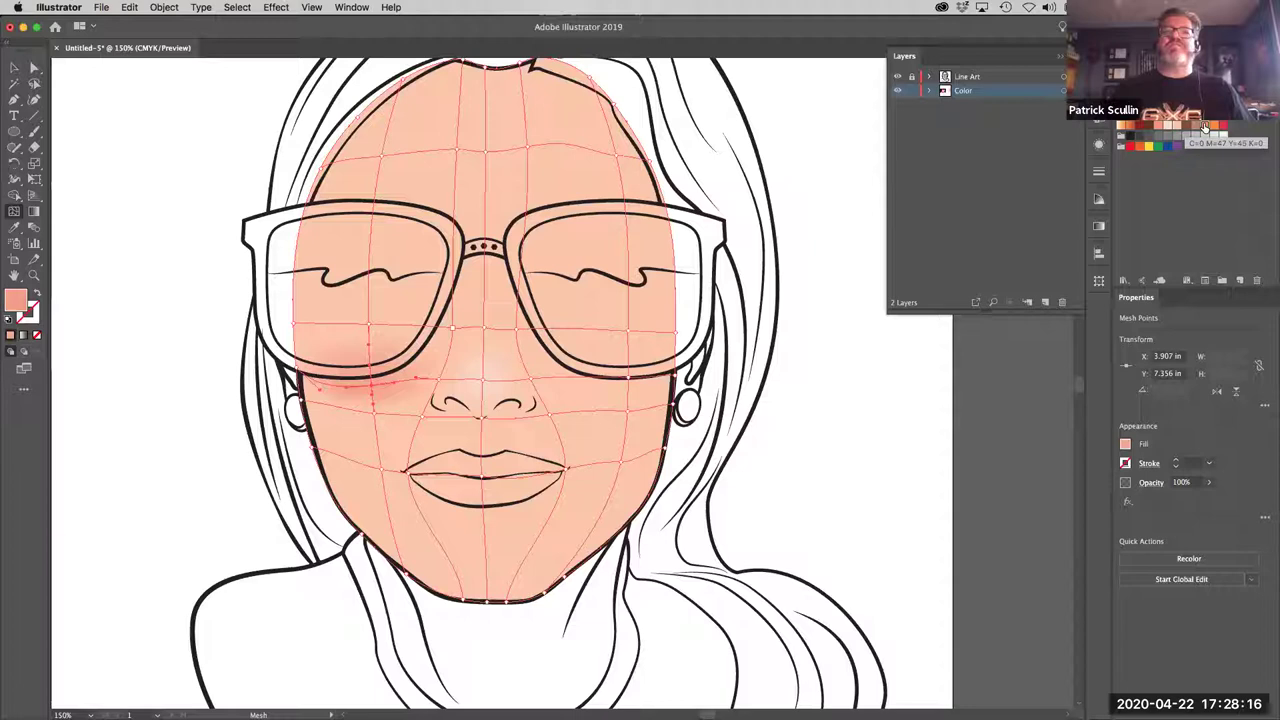
key("a")
left_click(630, 380)
key("u")
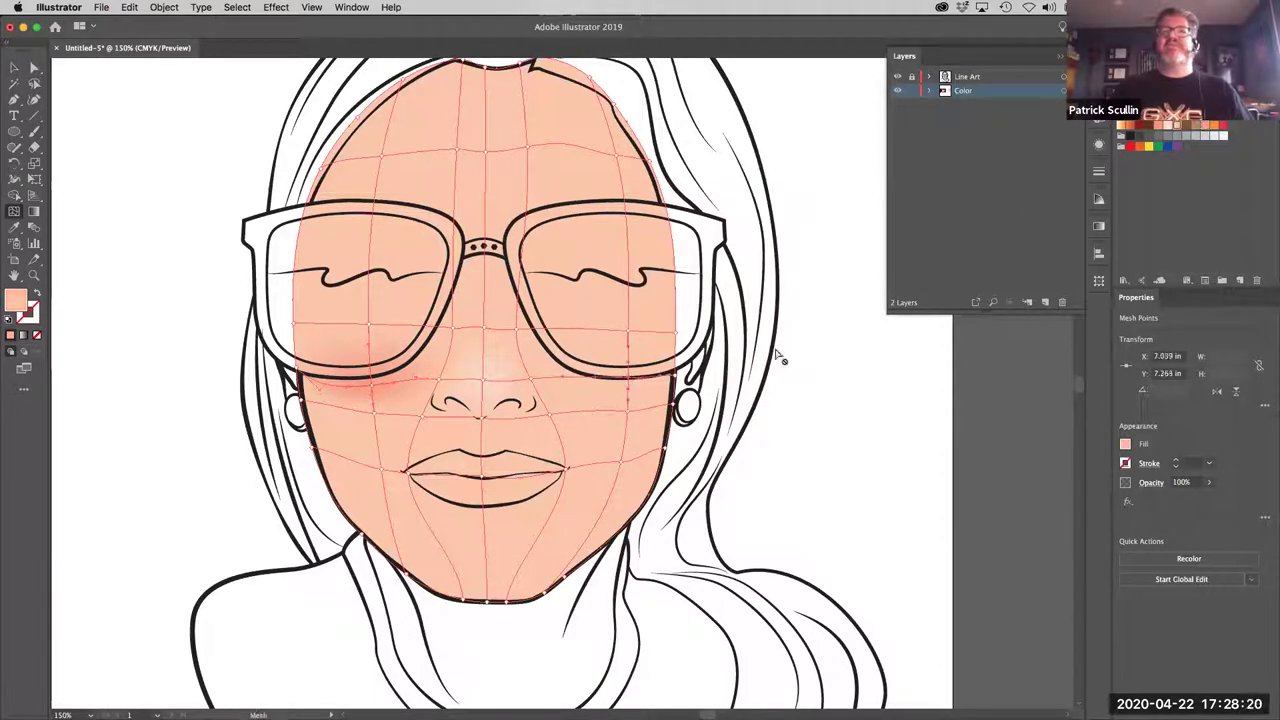
left_click(1207, 129)
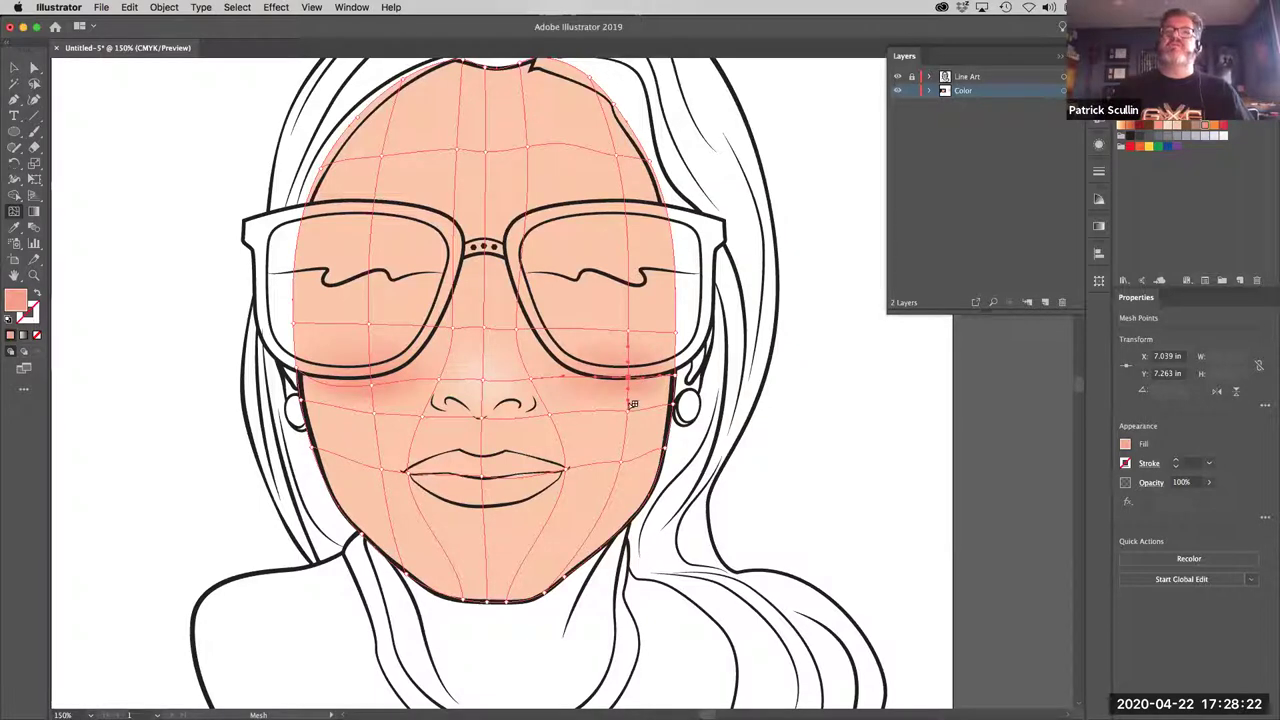
key("a")
left_click_drag(628, 380, 628, 383)
key("u")
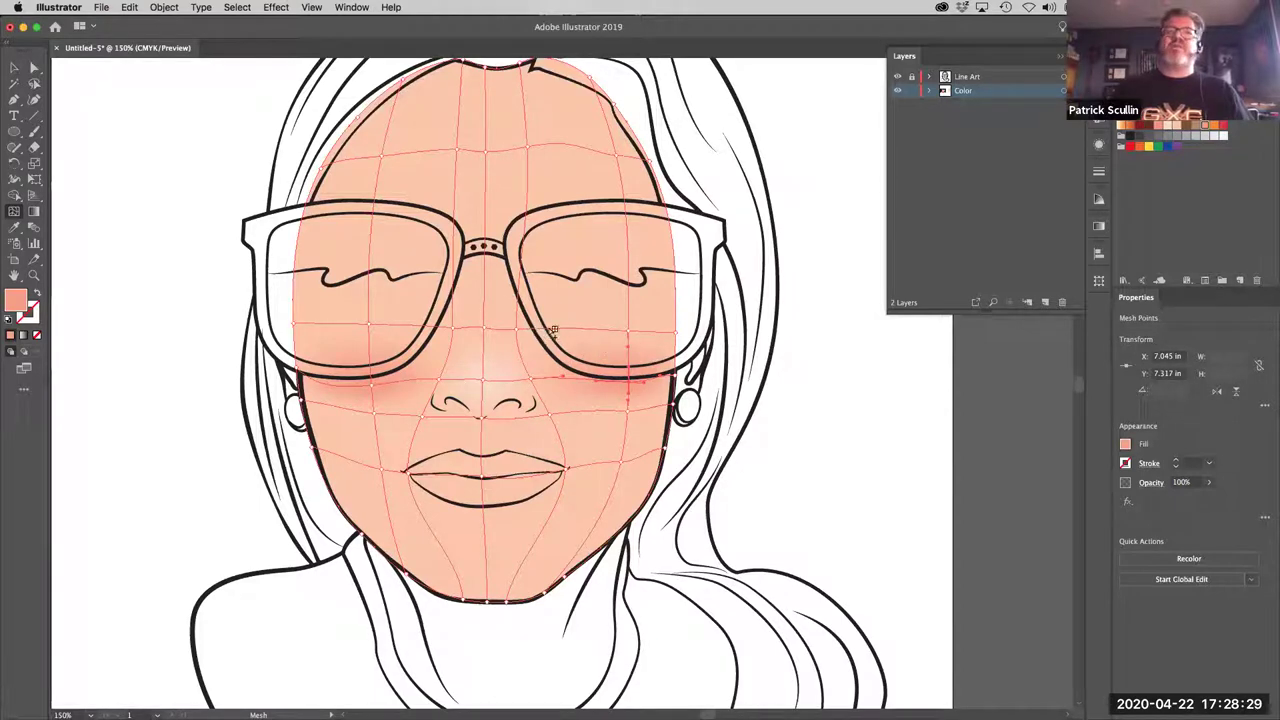
Step: Add a vertical mesh line in the same darker pink at the inner edge of each lens beside the nose
key("a")
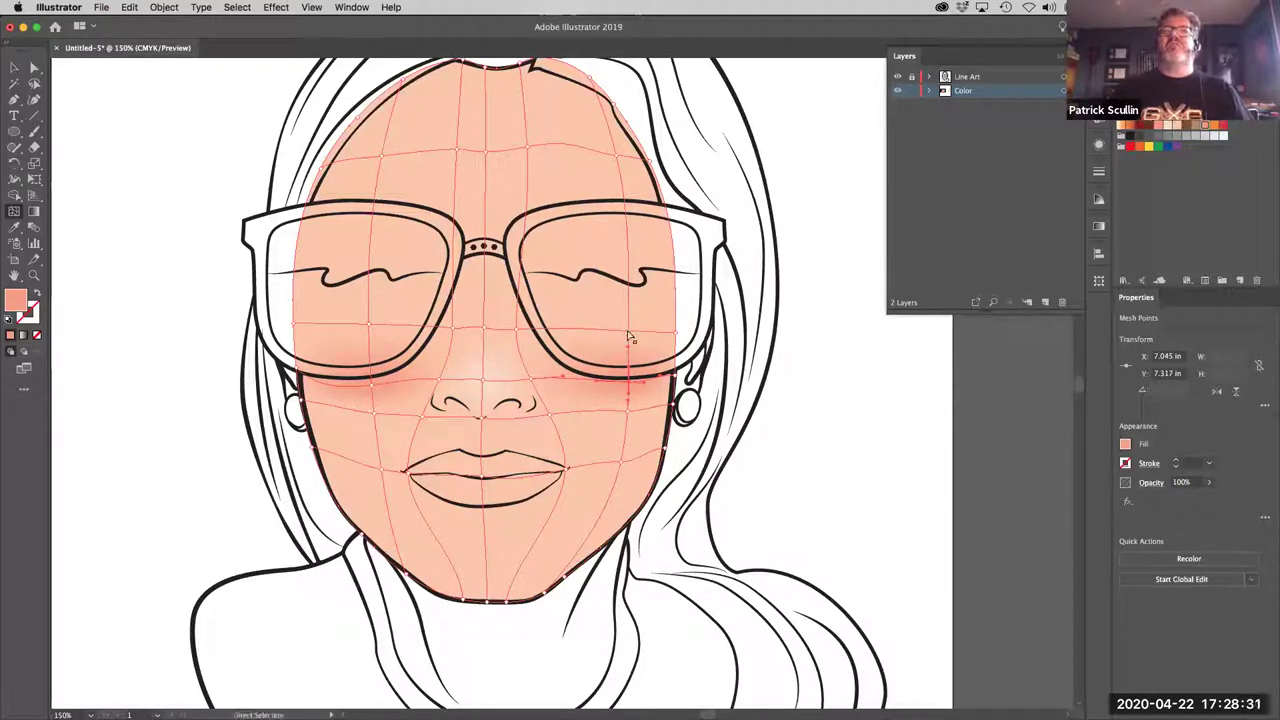
key("u")
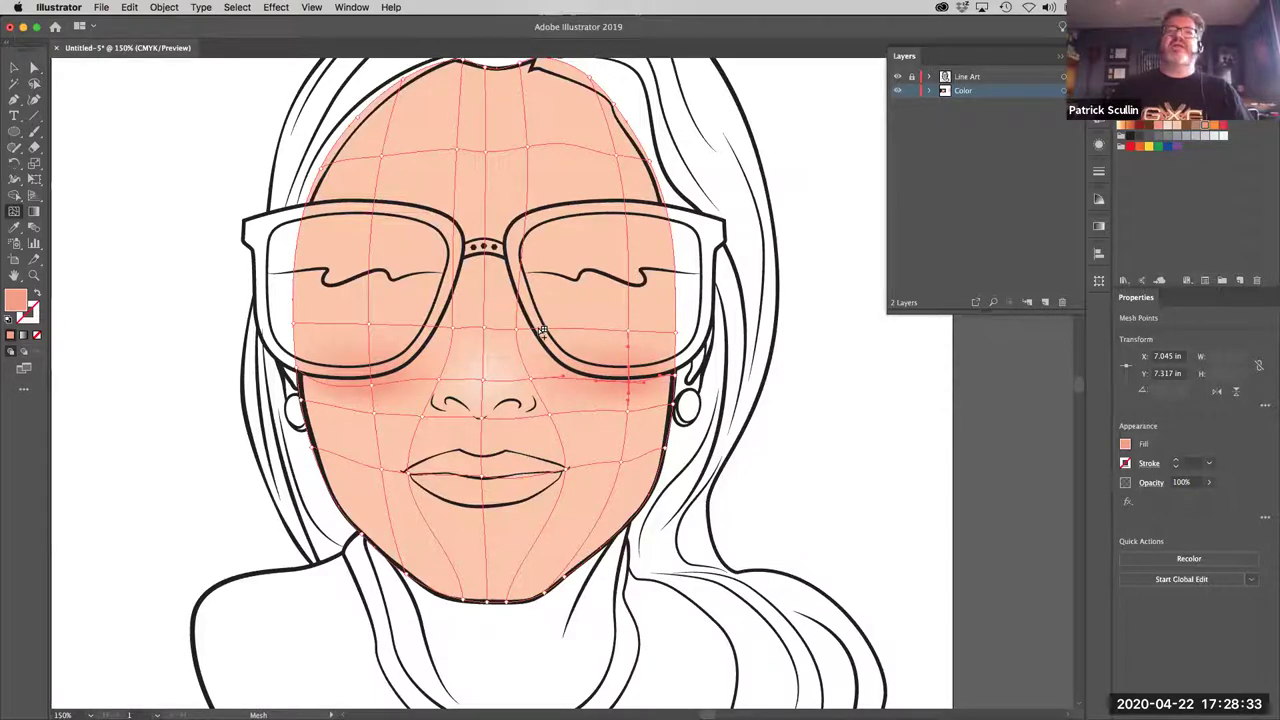
left_click(540, 330)
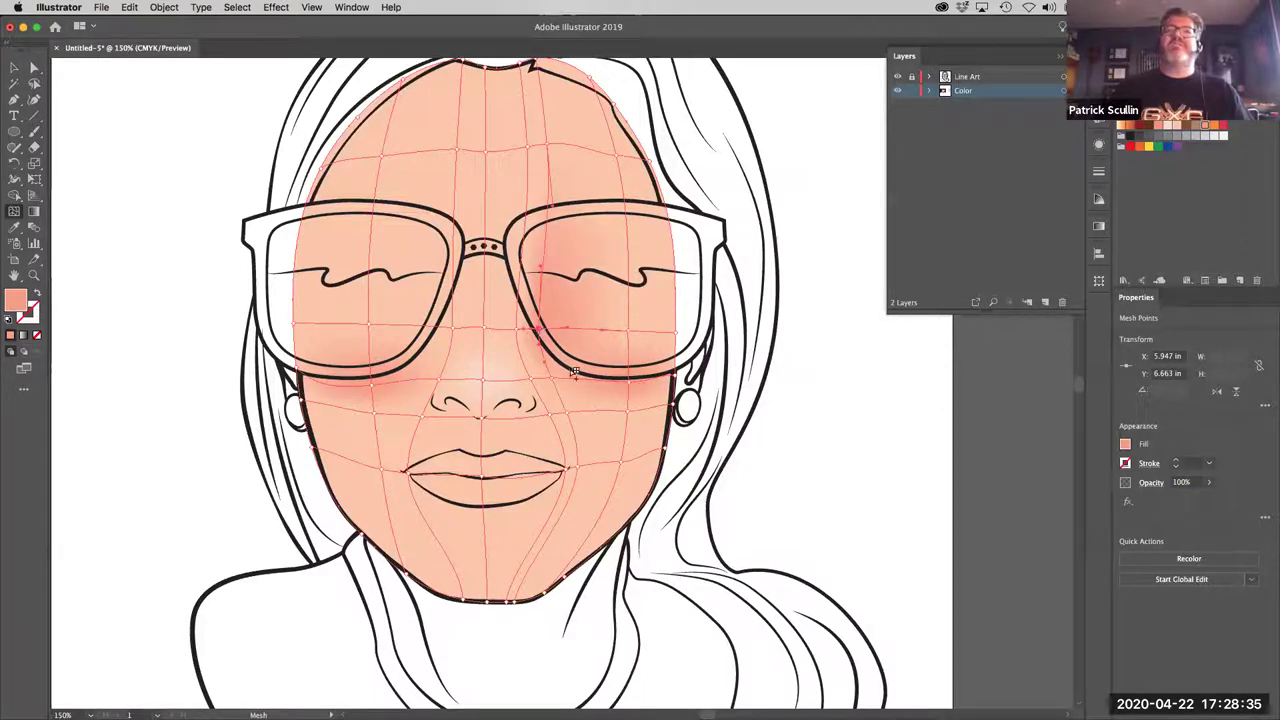
left_click(437, 329)
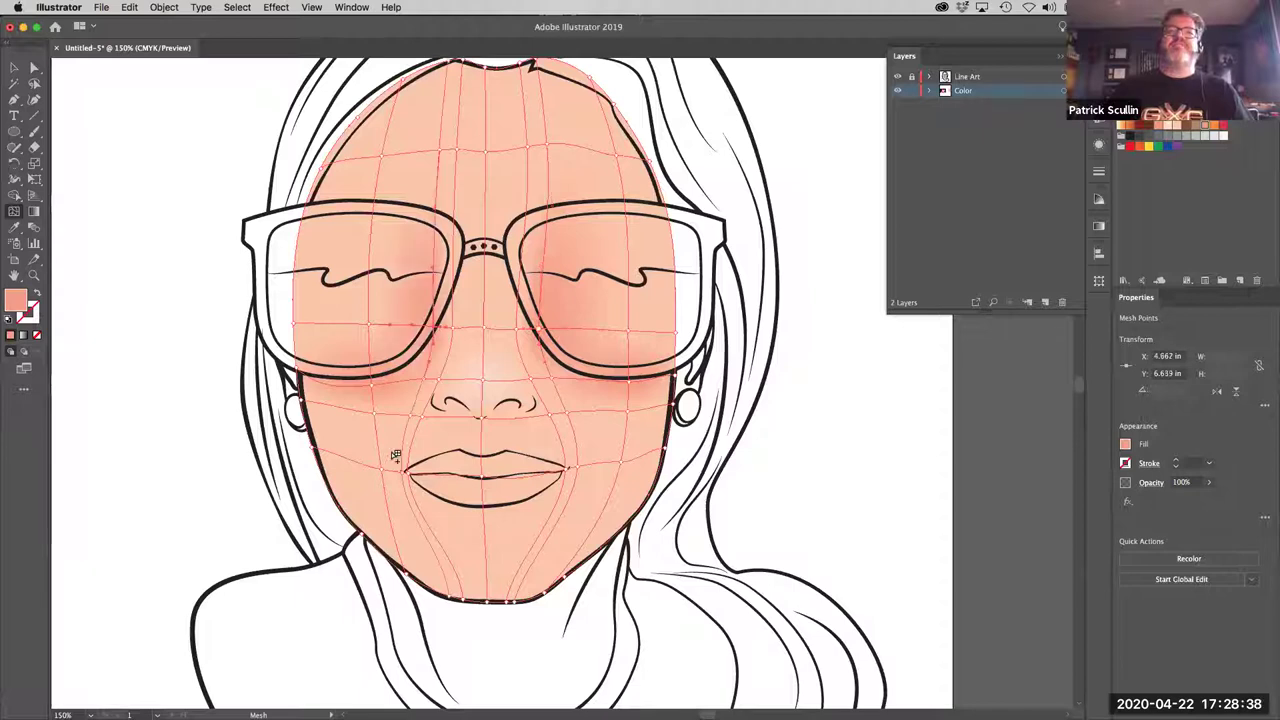
Step: Add a horizontal mesh line just below the glasses' bridge and color its points around the nose with the darker pink swatch
left_click(485, 265)
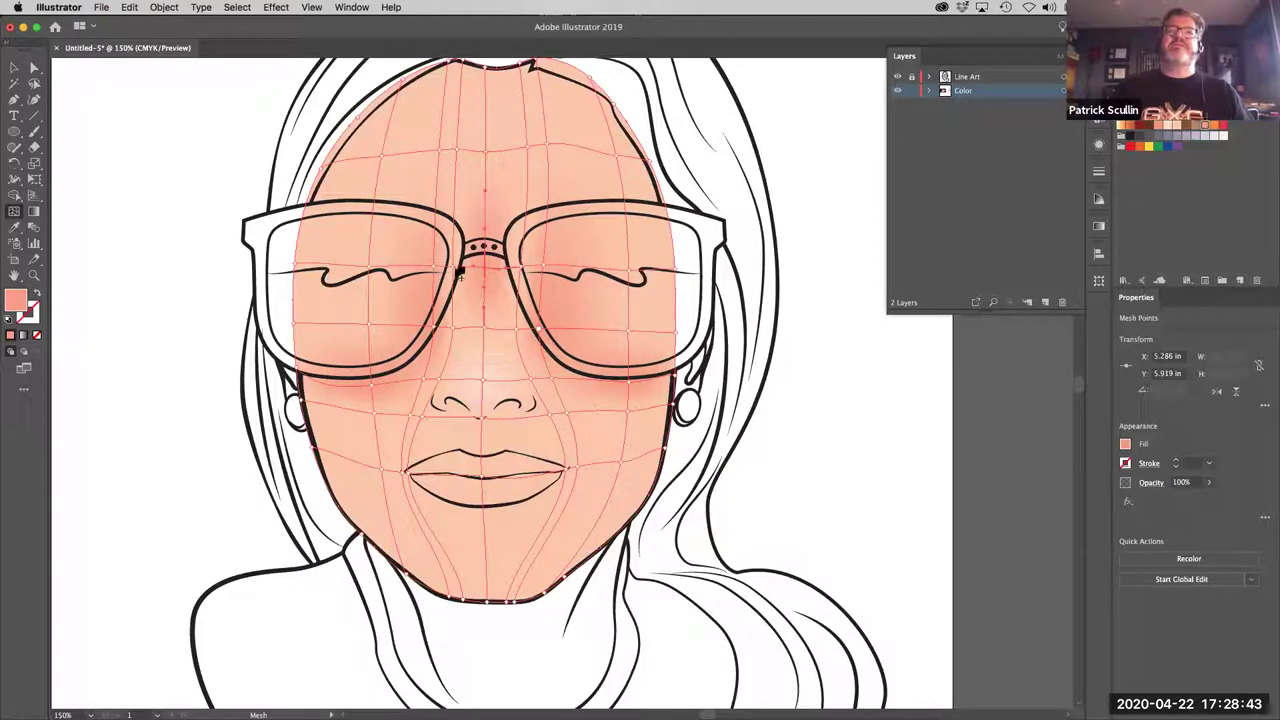
key("super+z")
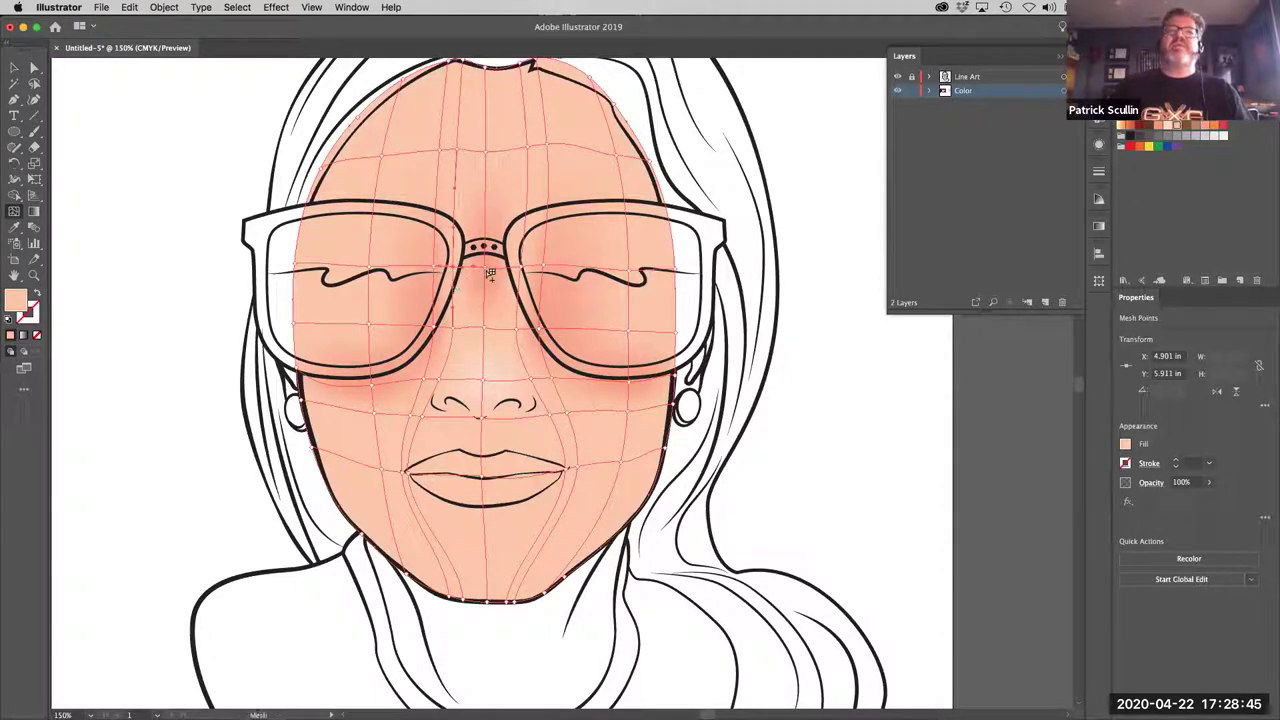
left_click(1205, 127)
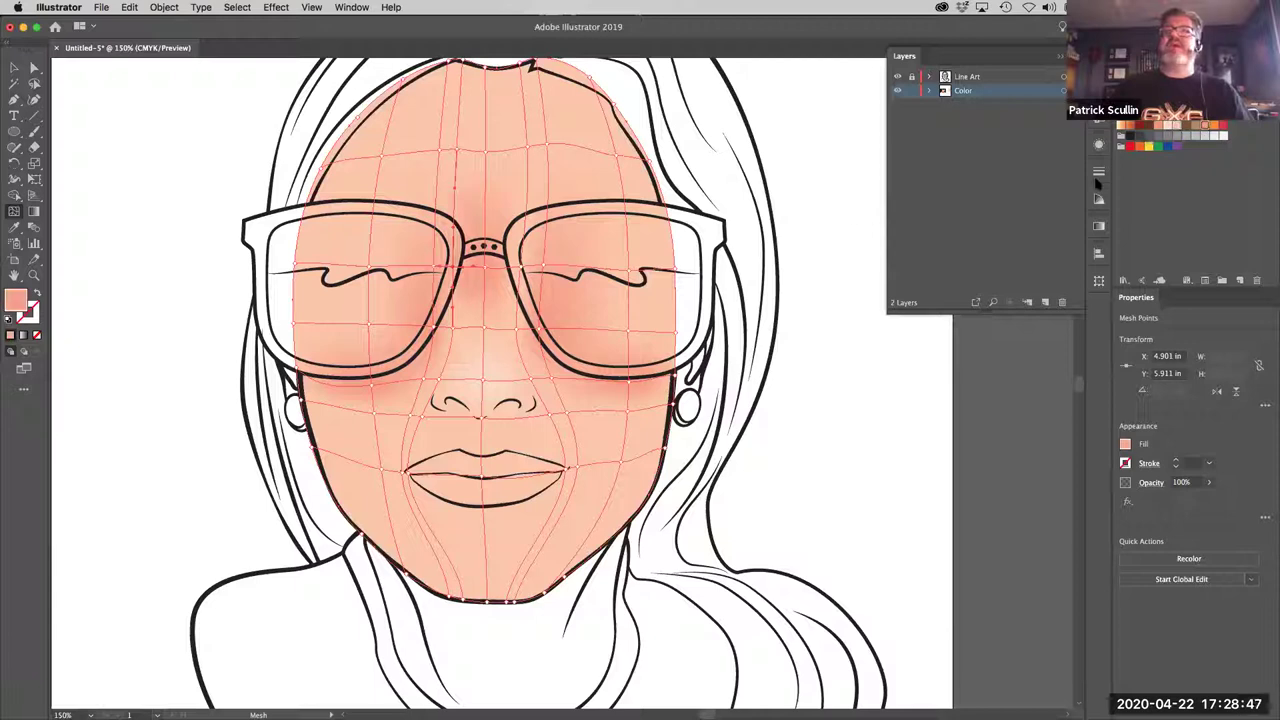
key("super")
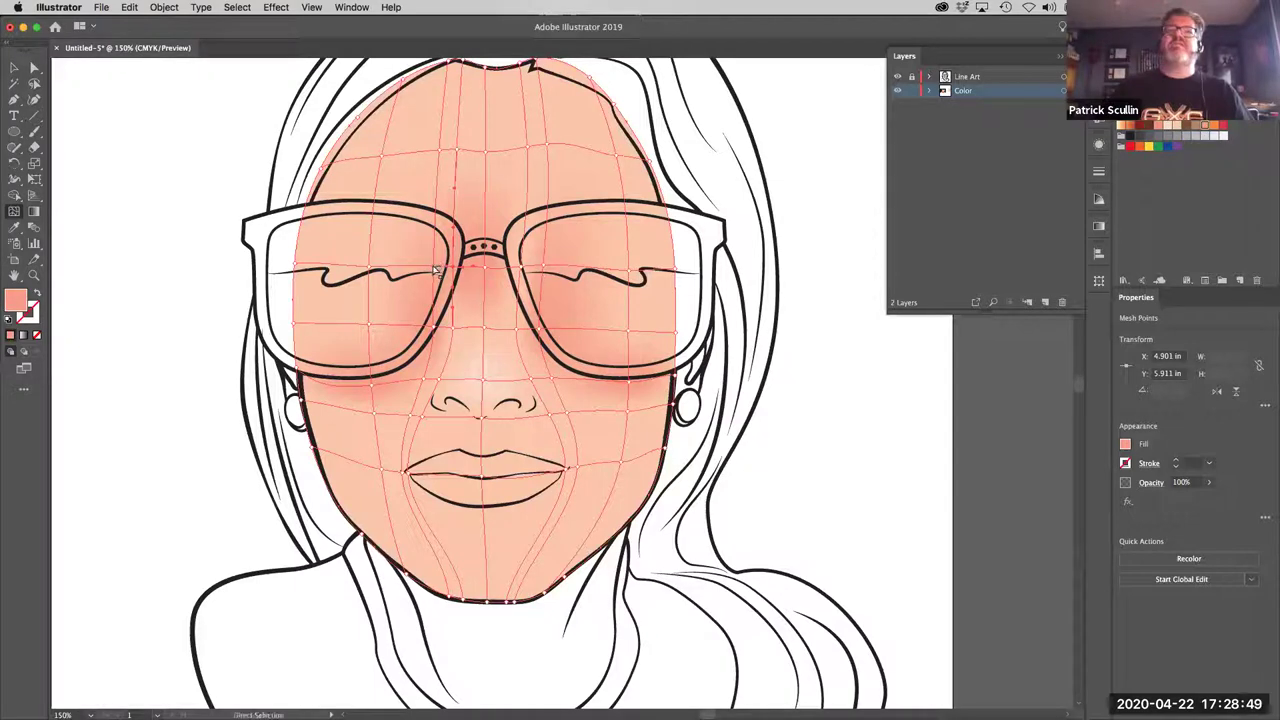
left_click(433, 268, "super")
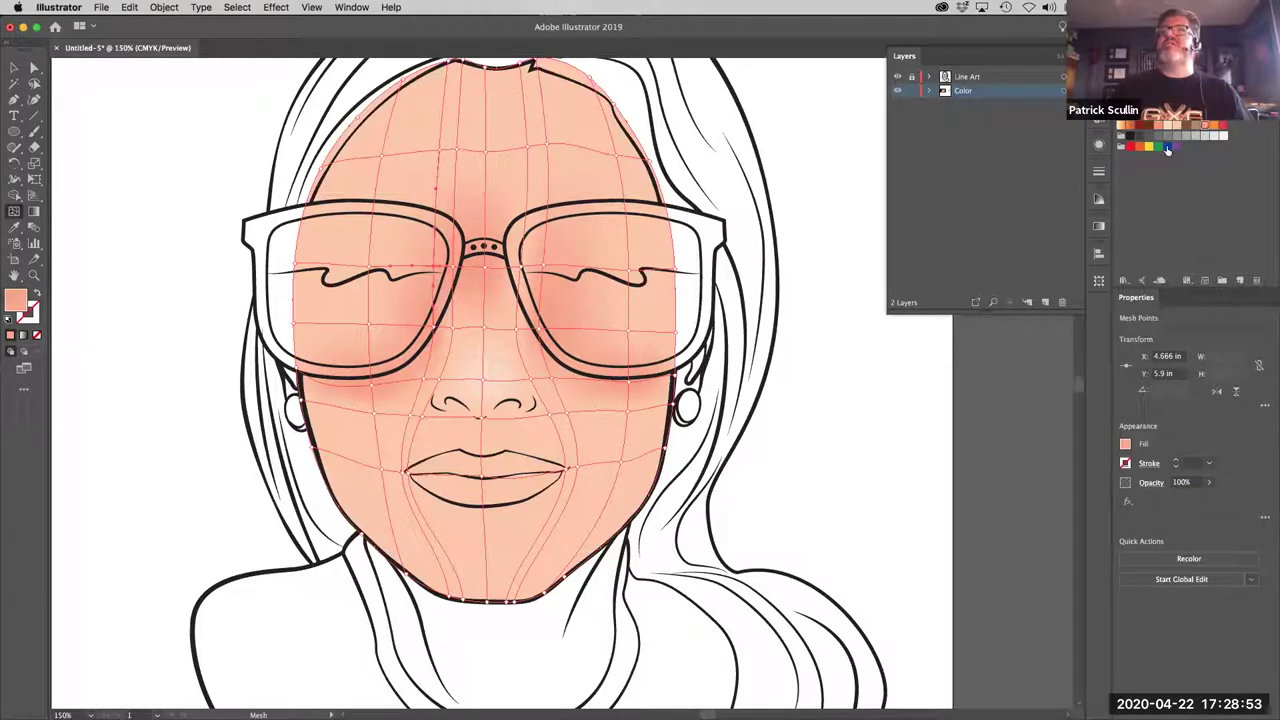
key("super")
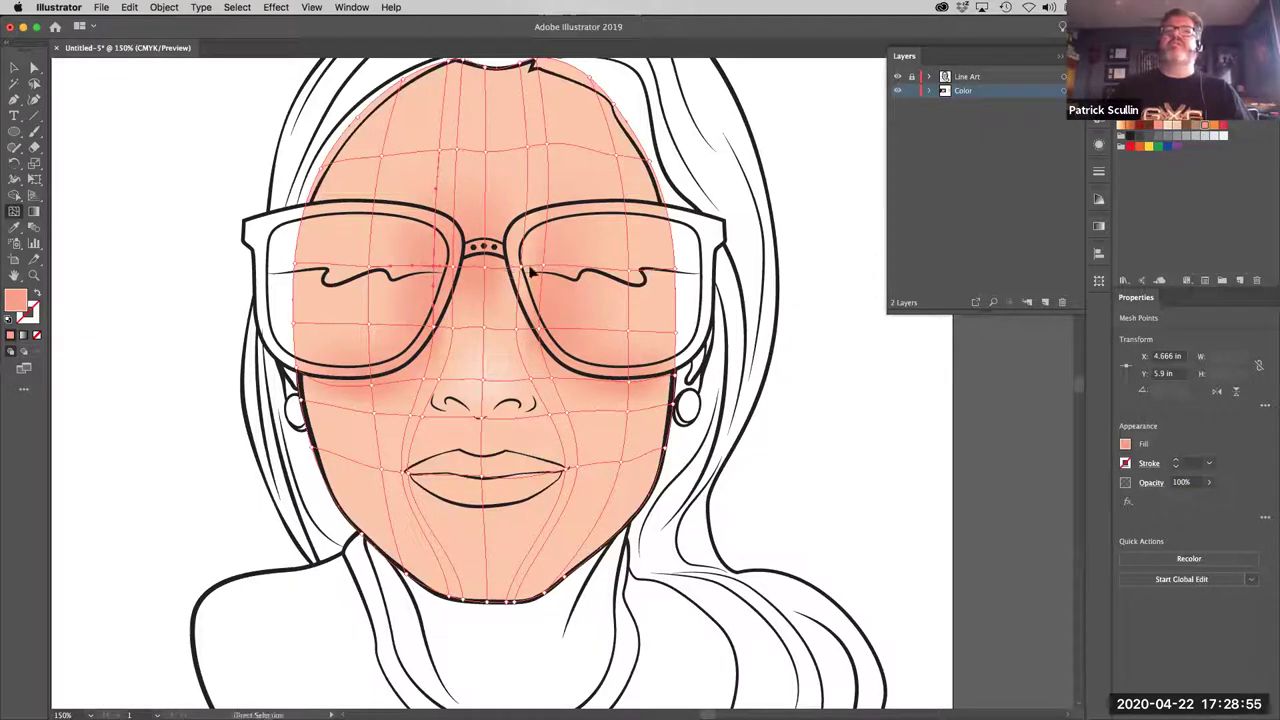
left_click(520, 270, "super")
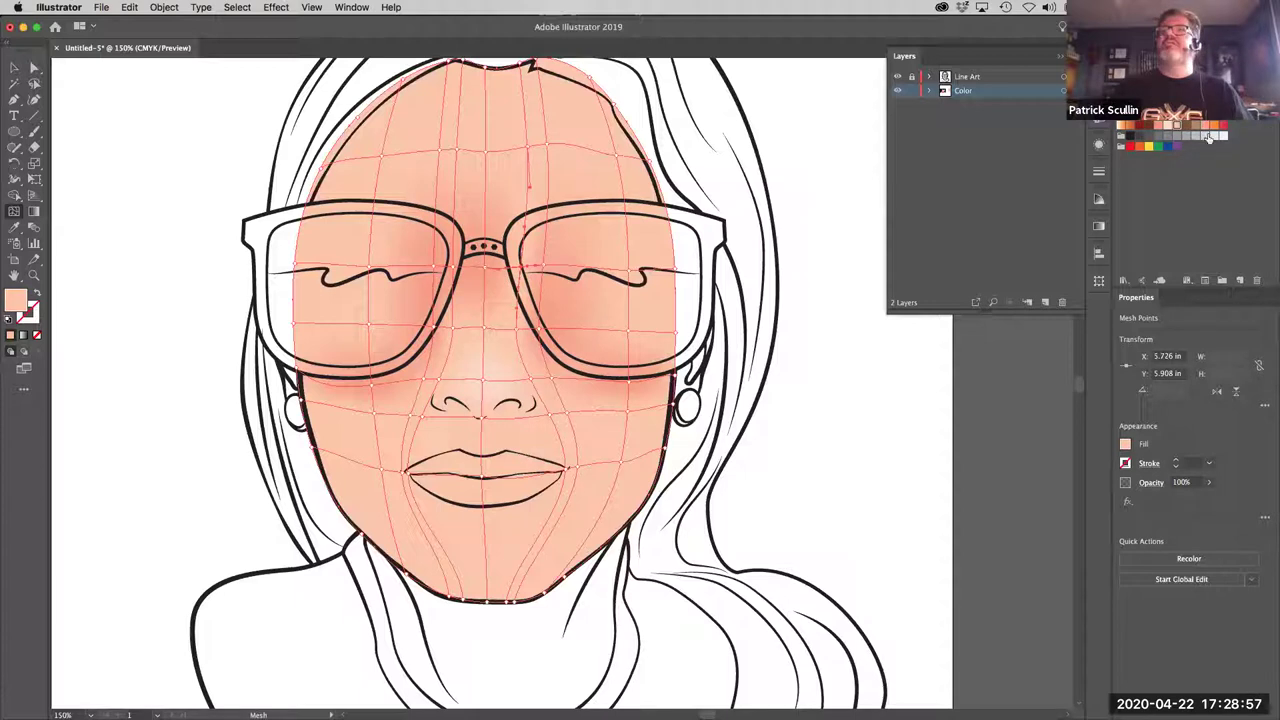
left_click(818, 354, "super")
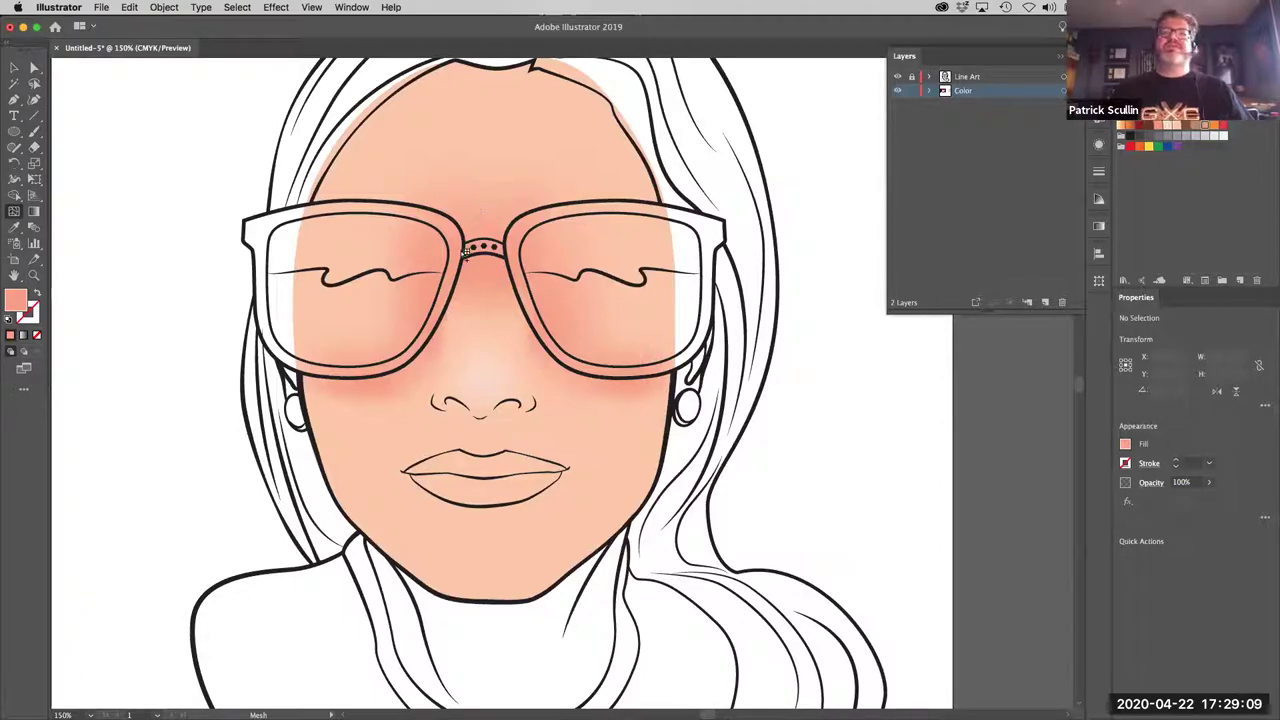
Step: Add a vertical mesh line close to the left edge of the face, running down the cheek to the jaw
key("a")
left_click(370, 466)
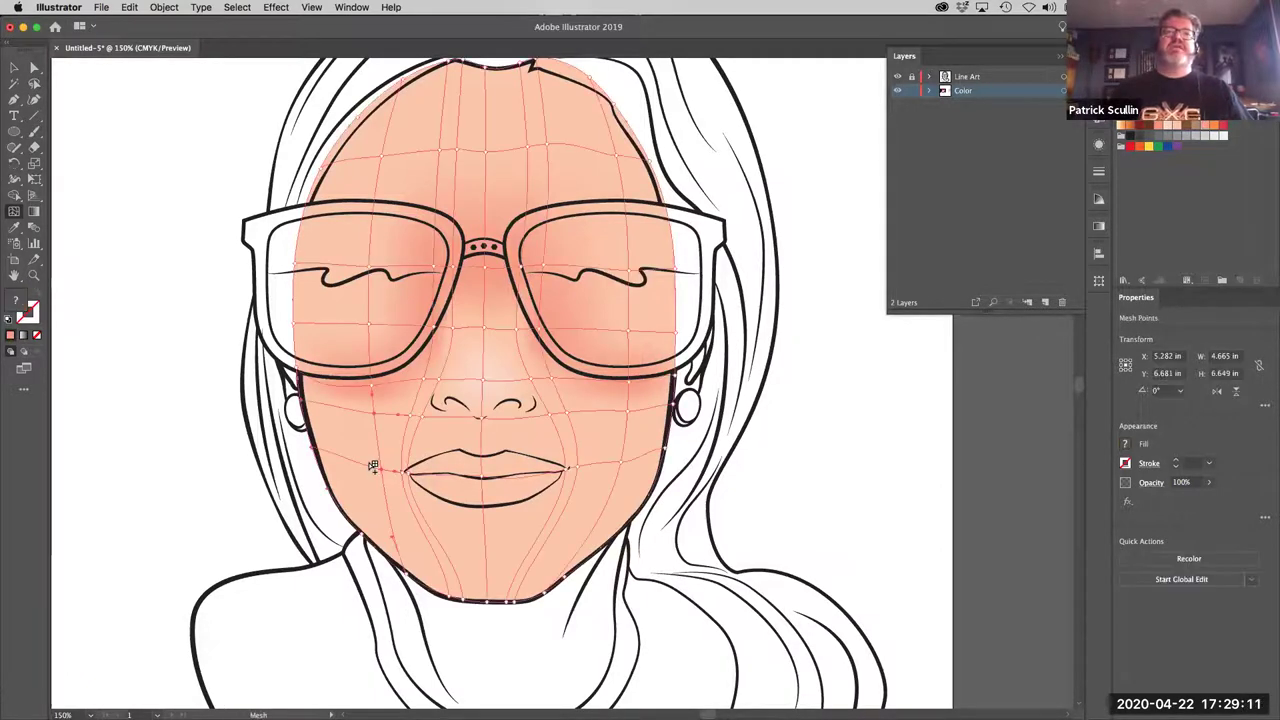
key("u")
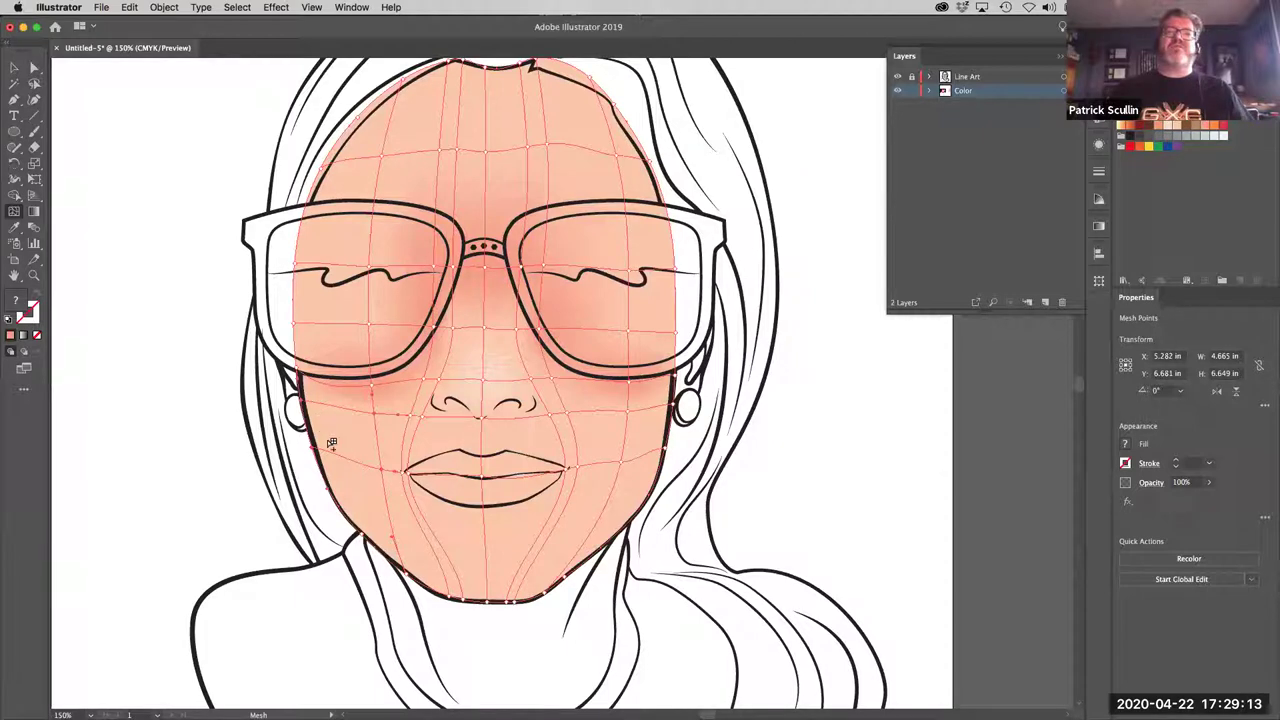
left_click(322, 407)
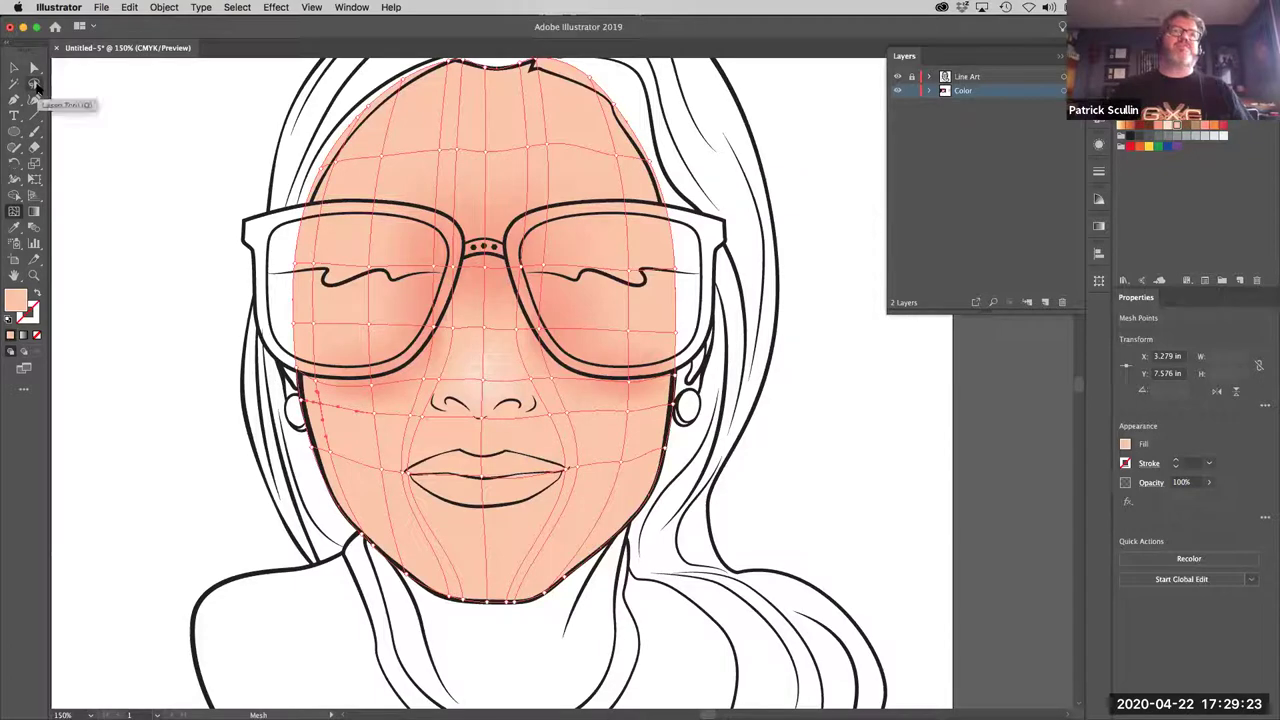
Step: Lasso the mesh points along the left cheek and jaw and shade them with the darker pink swatch
left_click(35, 86)
mouse_move(383, 566)
left_mouse_down()
mouse_move(328, 388)
mouse_move(310, 358)
mouse_move(287, 356)
mouse_move(275, 395)
mouse_move(311, 512)
mouse_move(383, 568)
left_mouse_up()
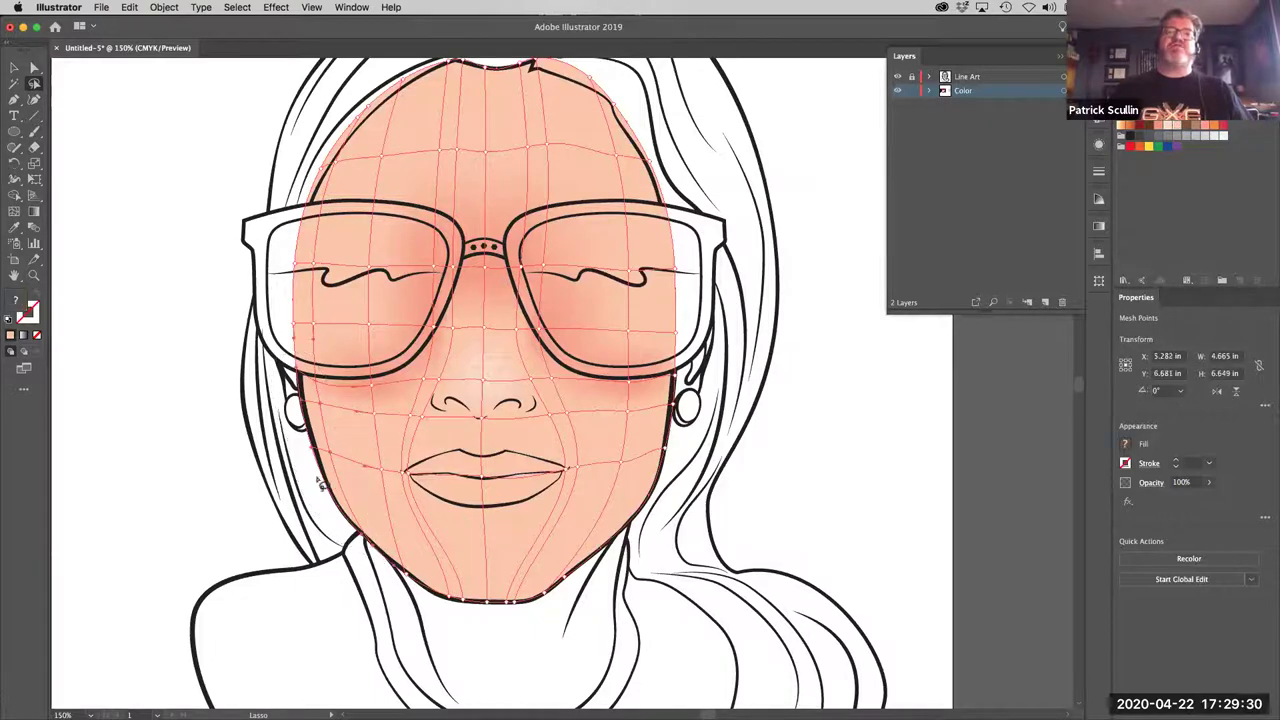
left_click(1205, 131)
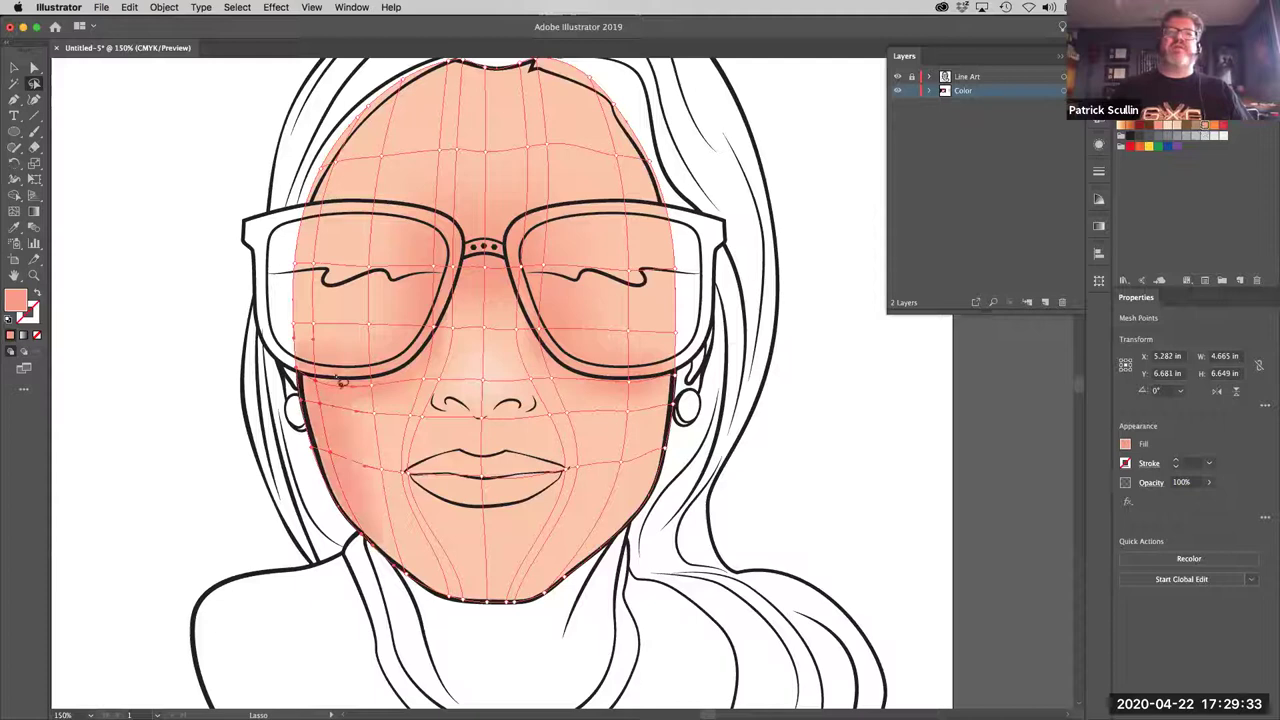
left_click(150, 420)
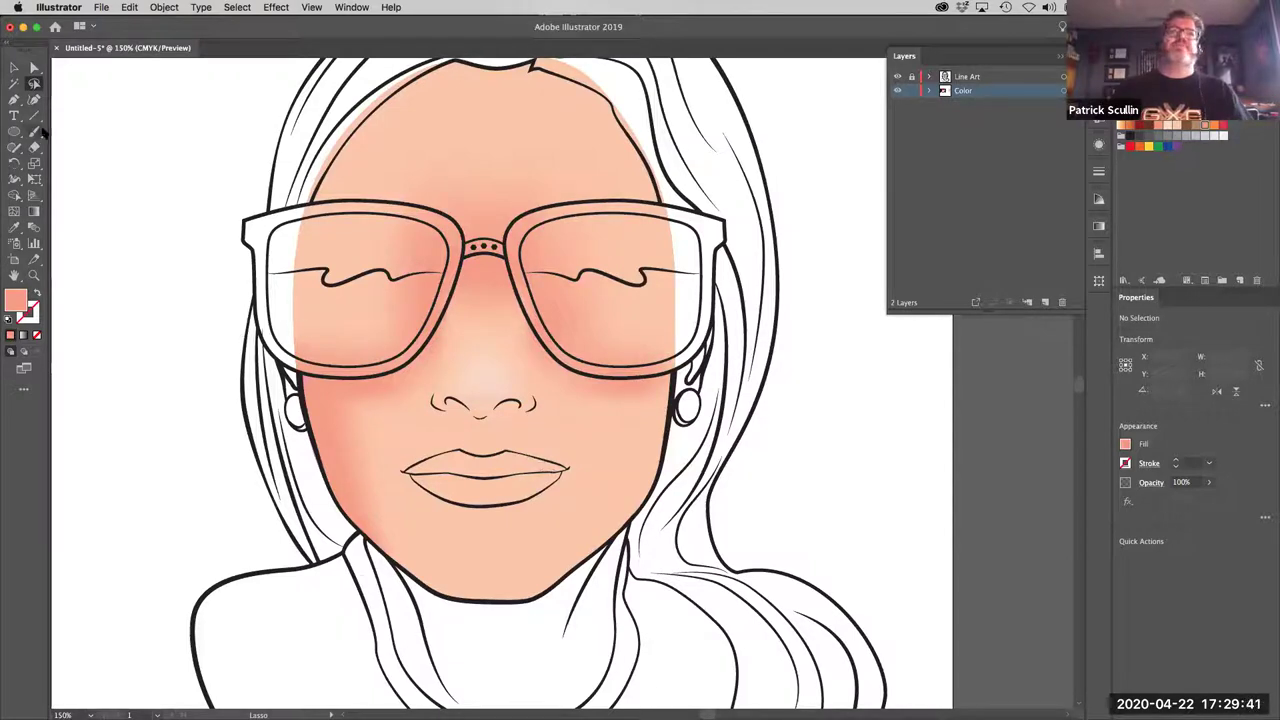
Step: Try to remove the mesh lines that cross at the middle of the nose
left_click(14, 67)
left_click(365, 443)
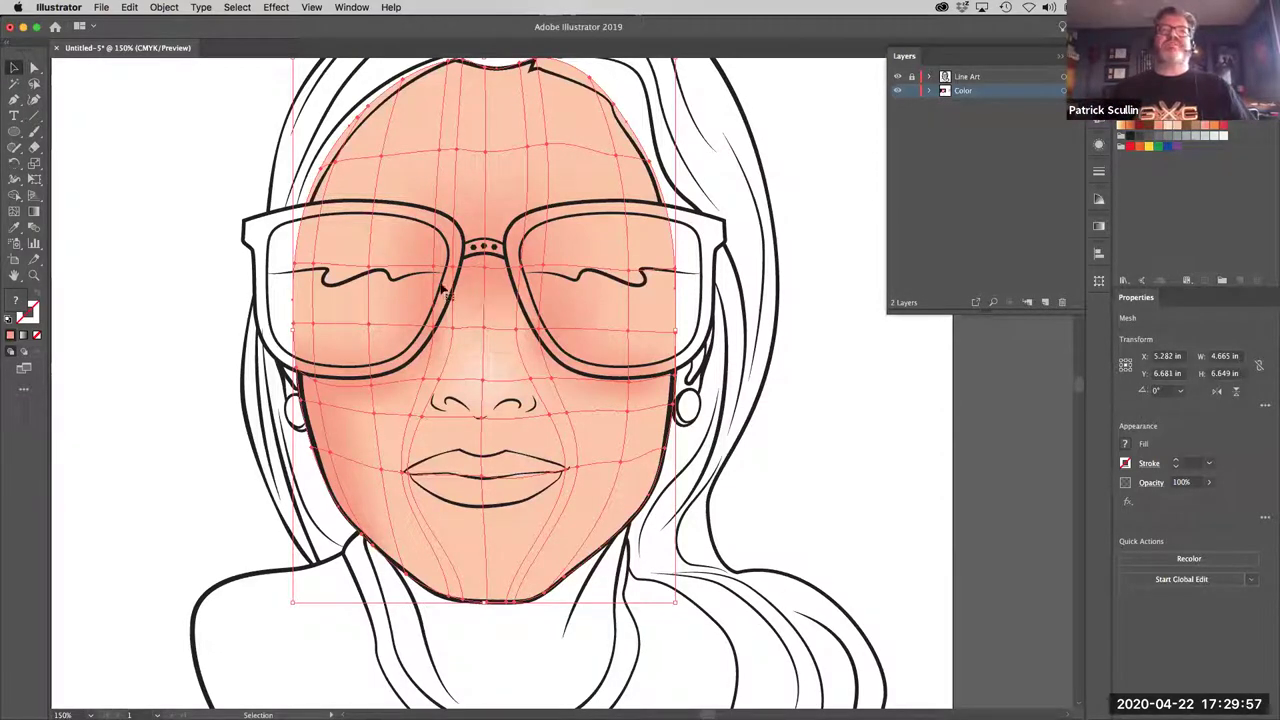
left_click(14, 211)
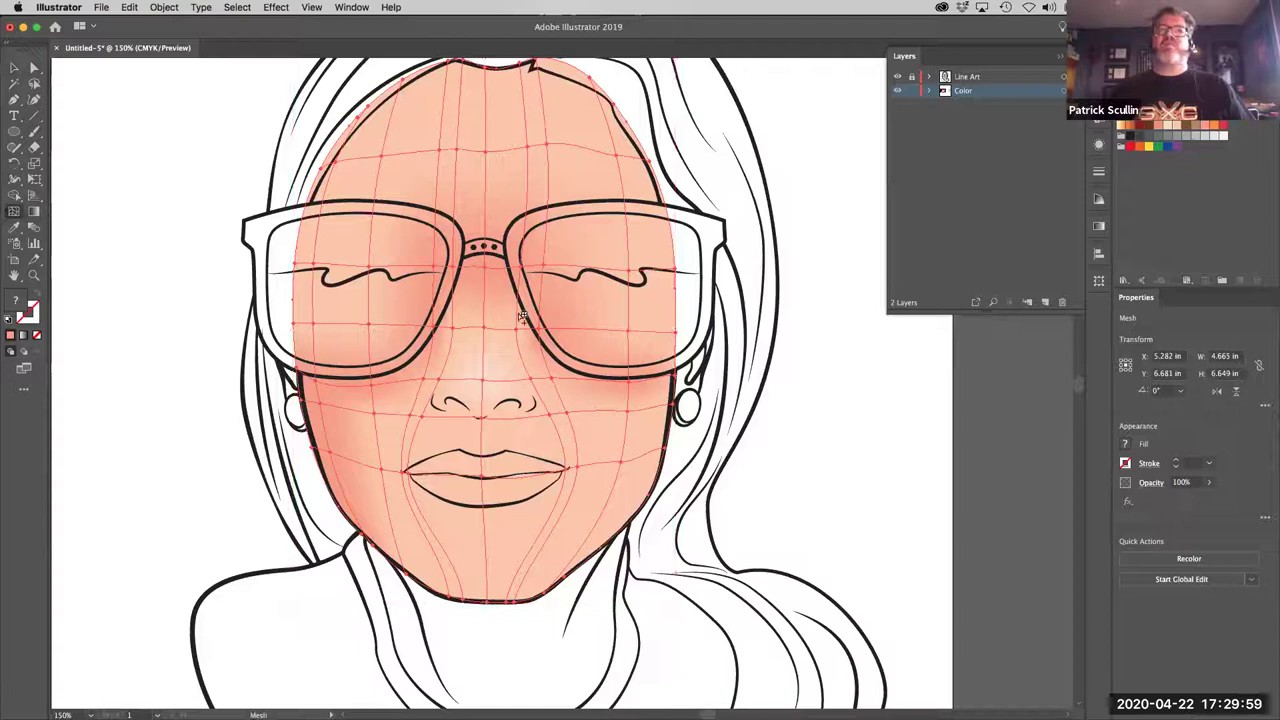
left_click(485, 329, "alt")
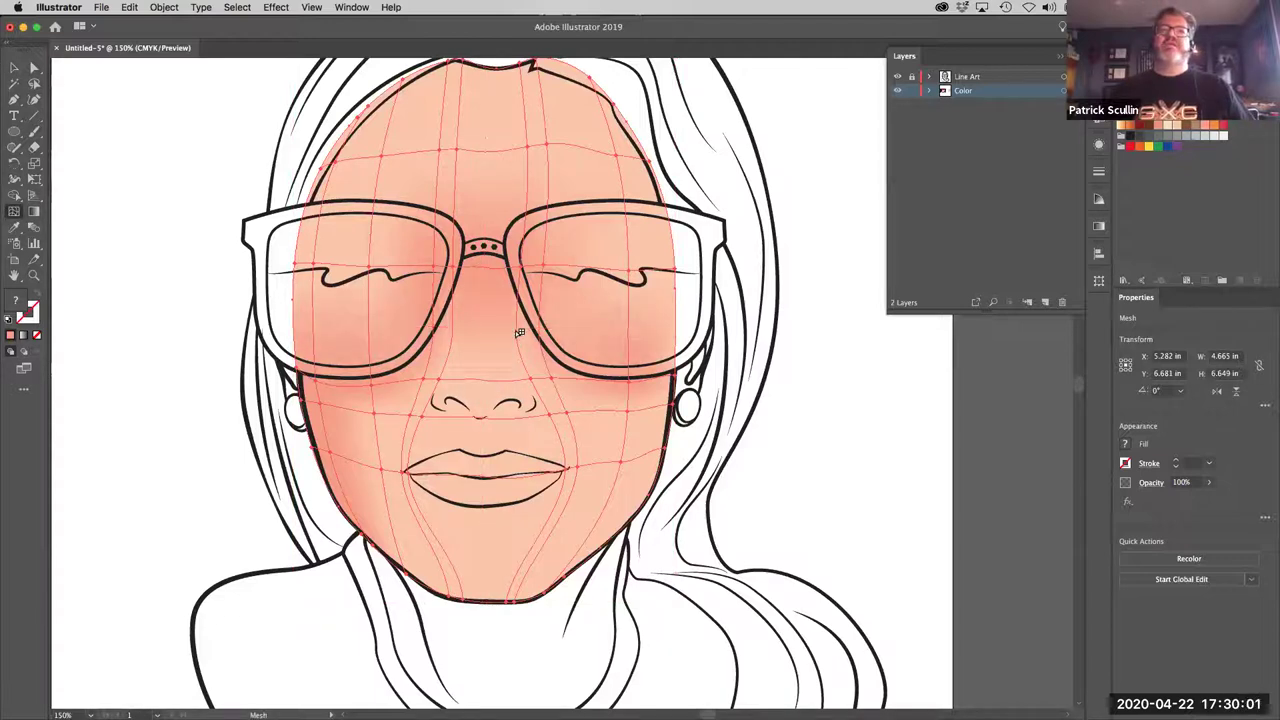
key("super+z")
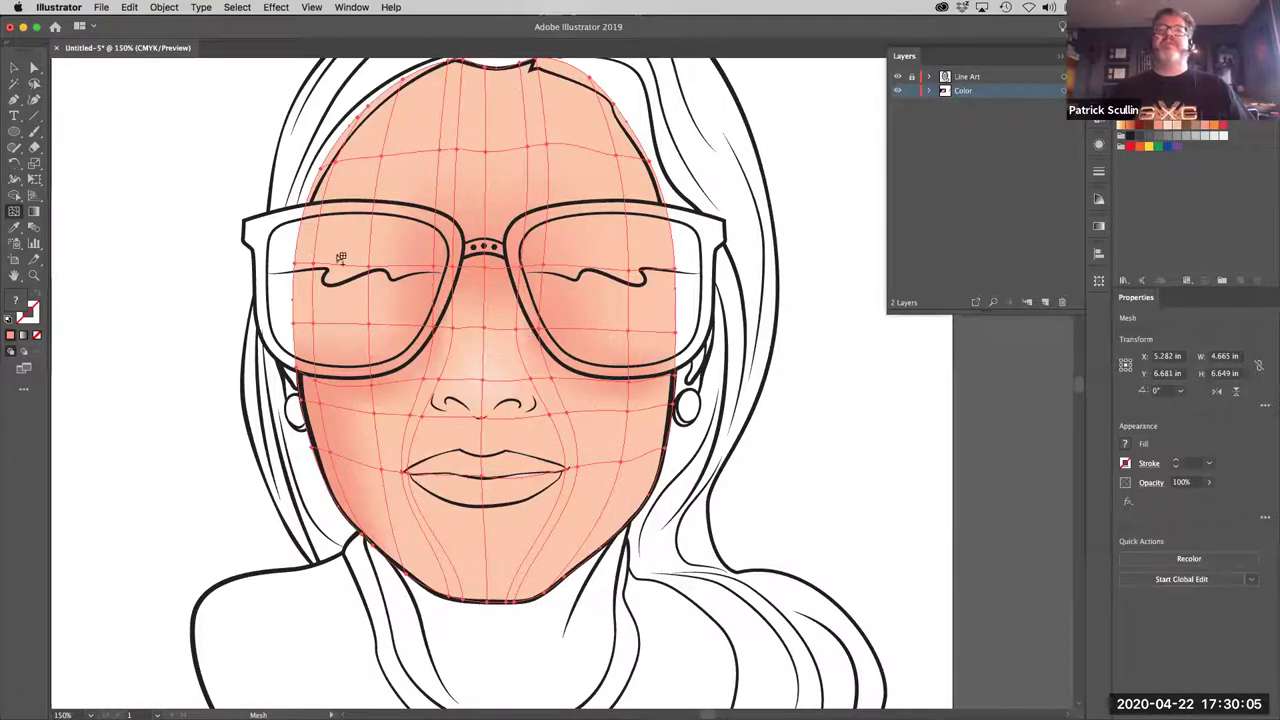
Step: Color the mesh point at the middle of the nose white as a highlight and keep that point selected
left_click(34, 67)
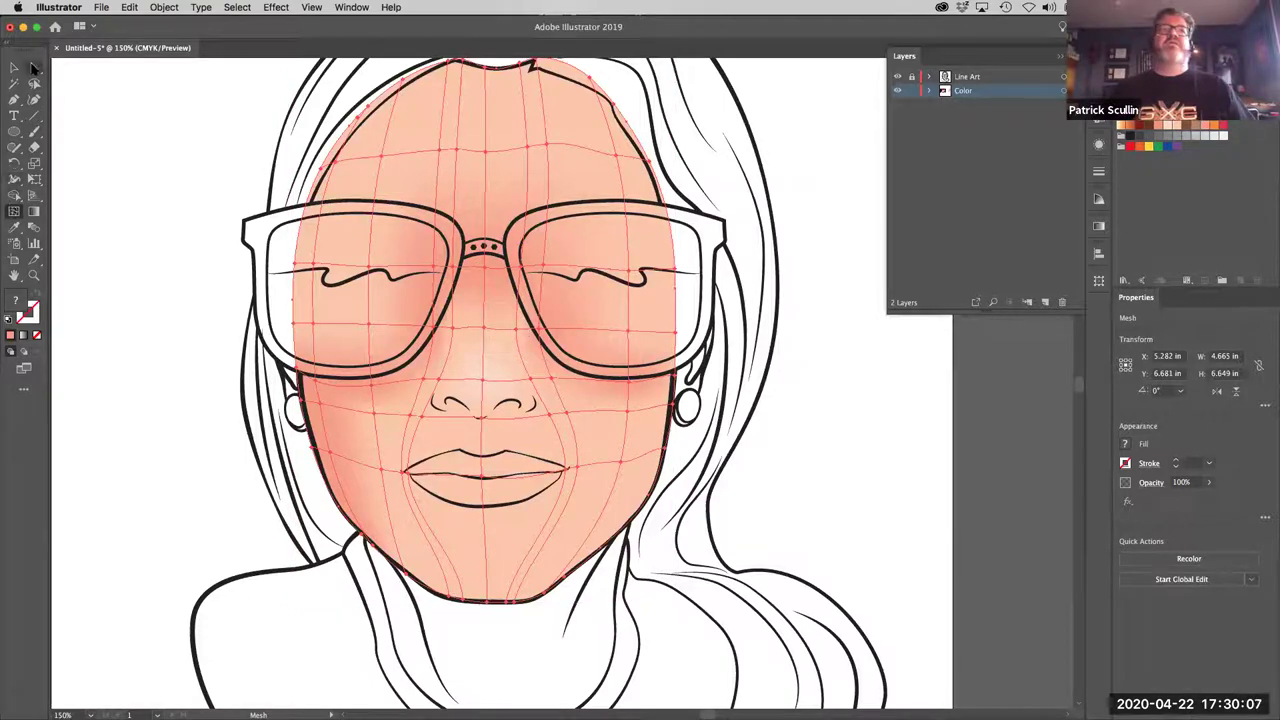
left_click(485, 334)
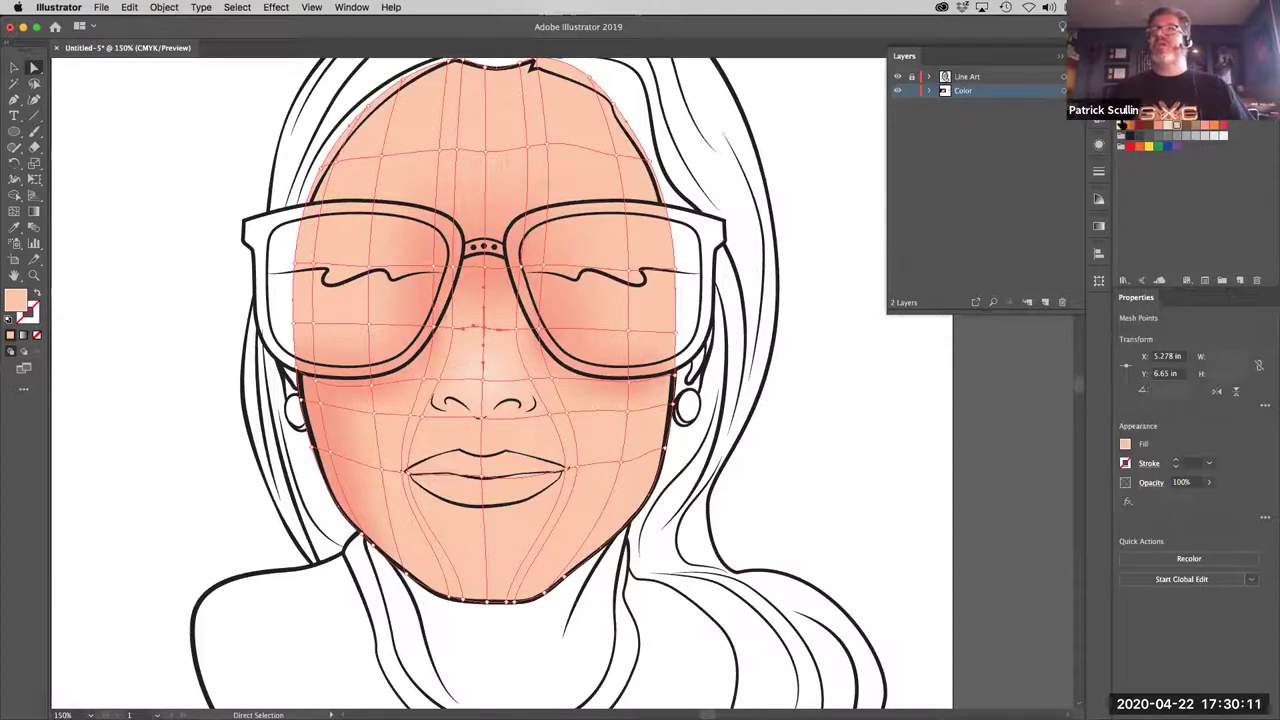
left_click(1168, 125)
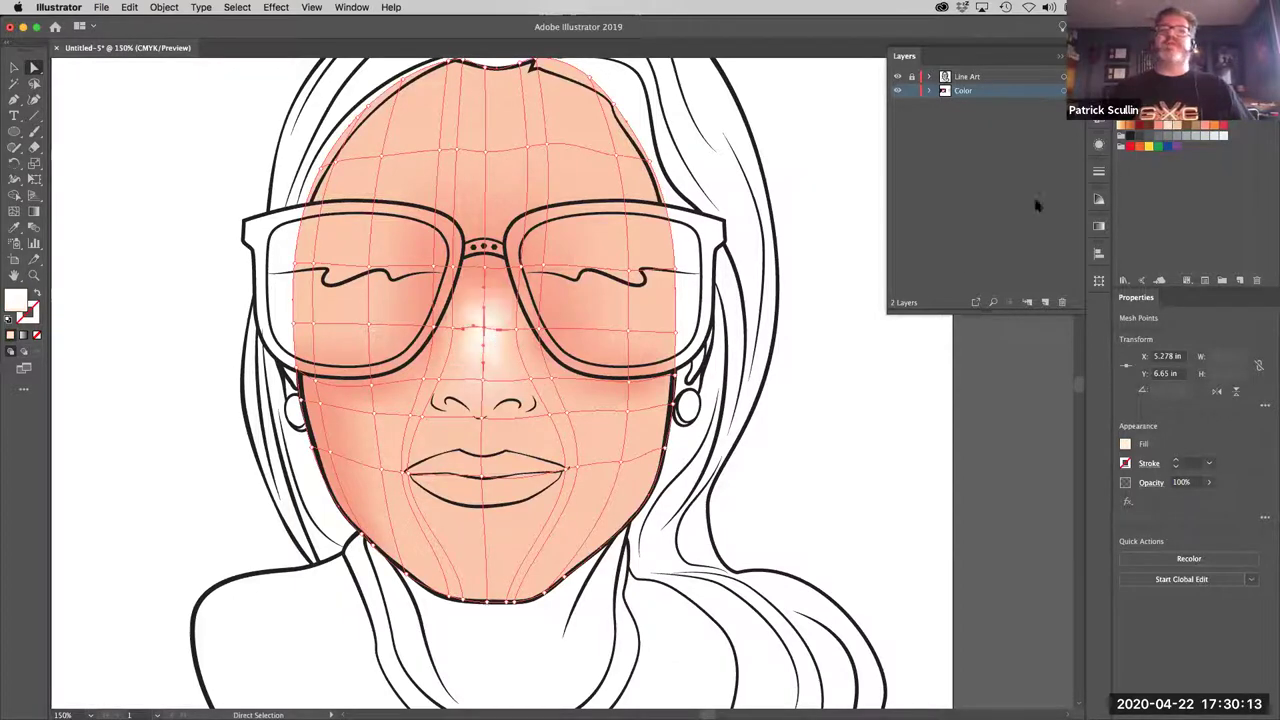
left_click(827, 410)
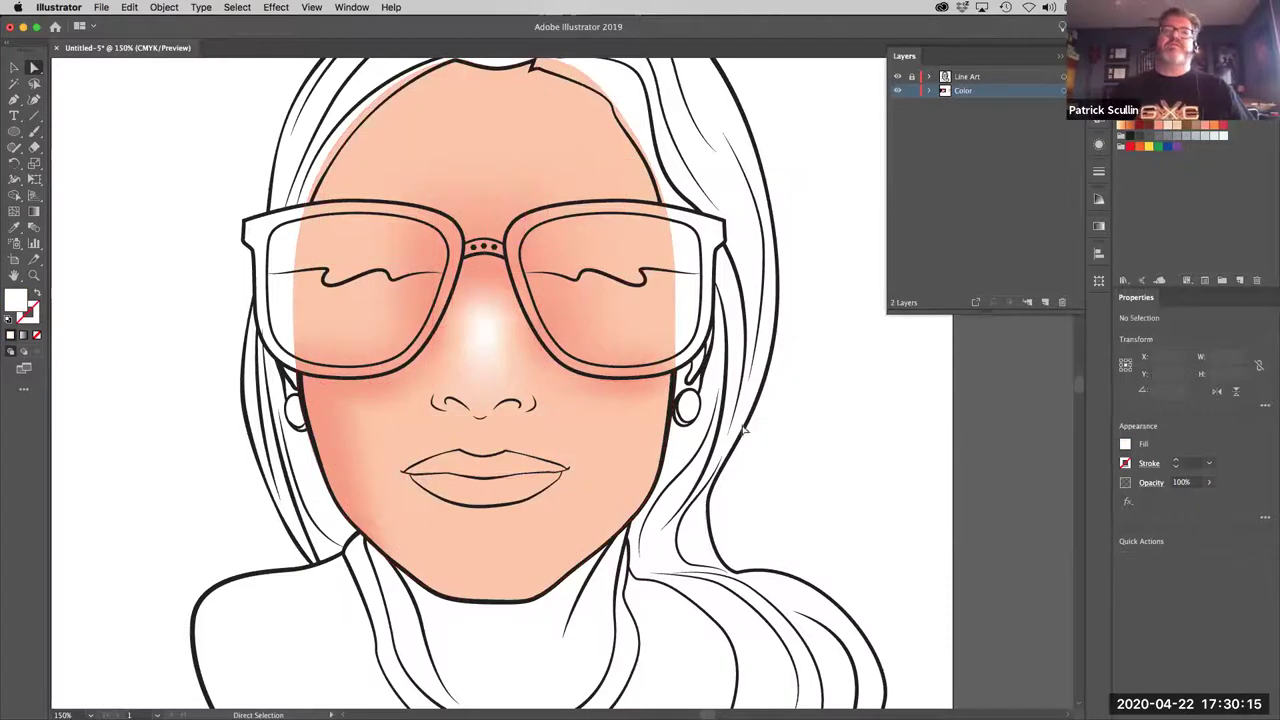
left_click(487, 330)
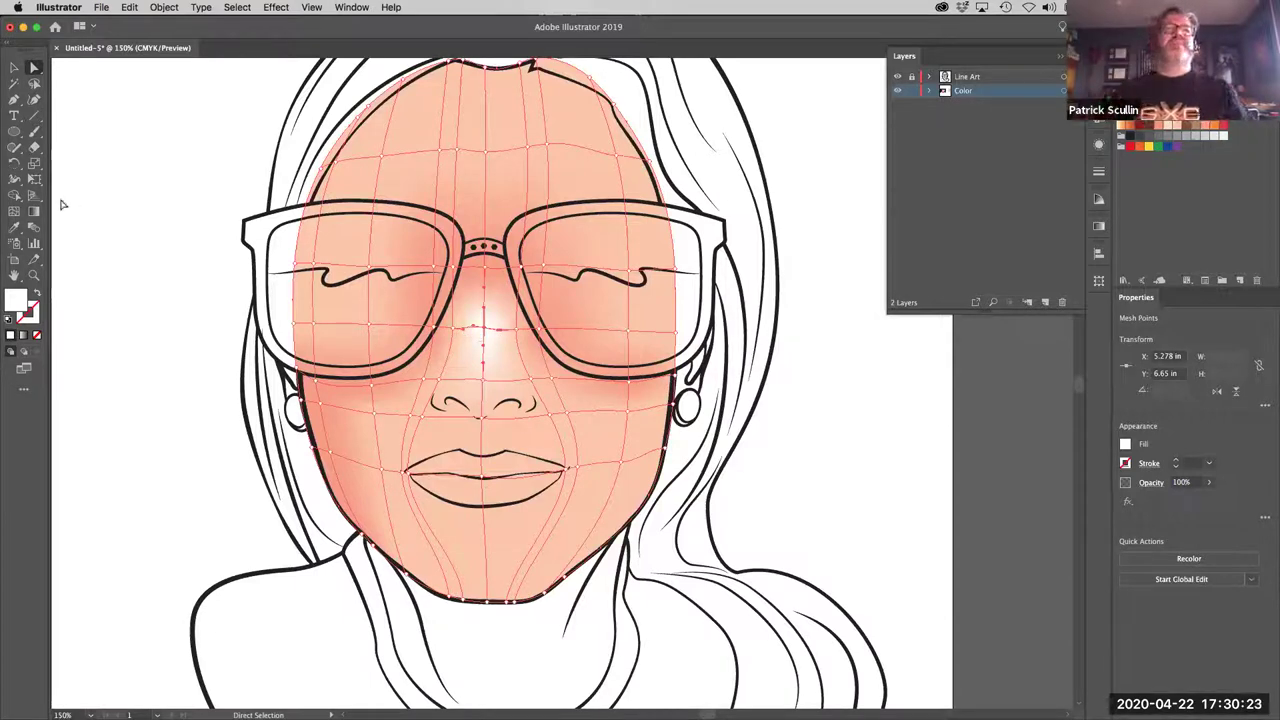
Step: Add a vertical mesh line on each side of the white nose highlight, coloring the added points with the light peach swatch
left_click(14, 211)
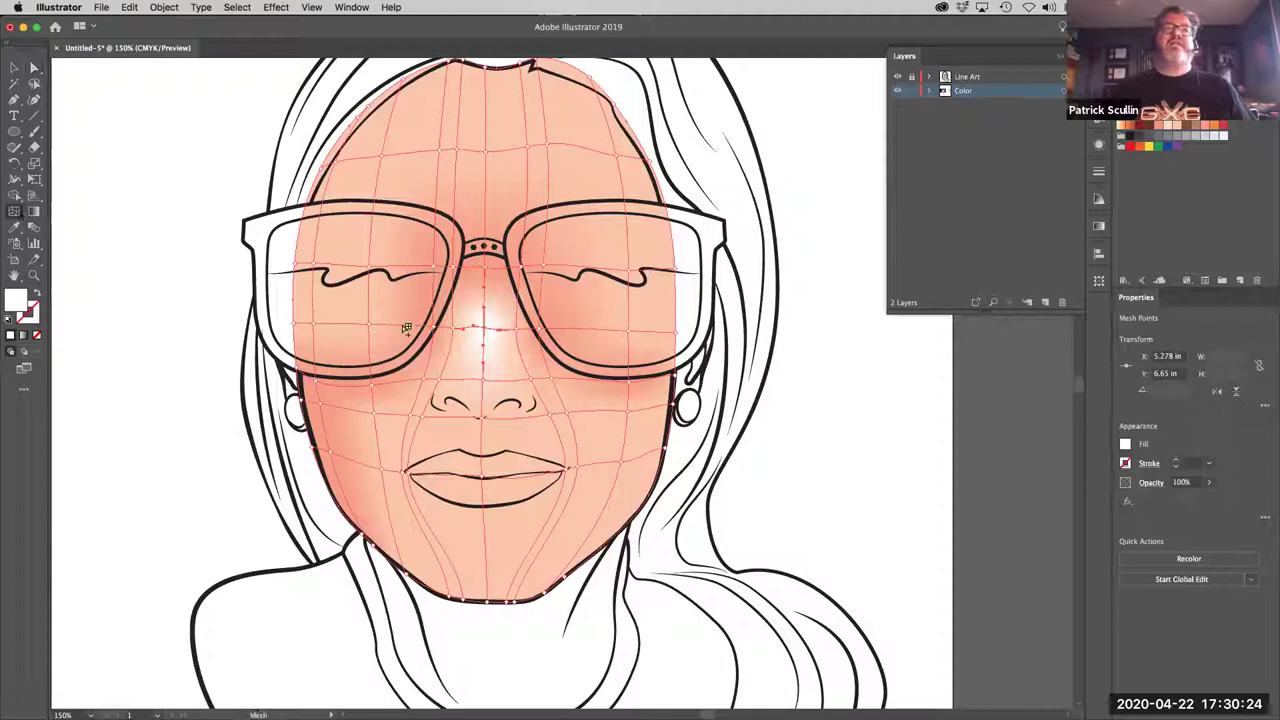
left_click(470, 329)
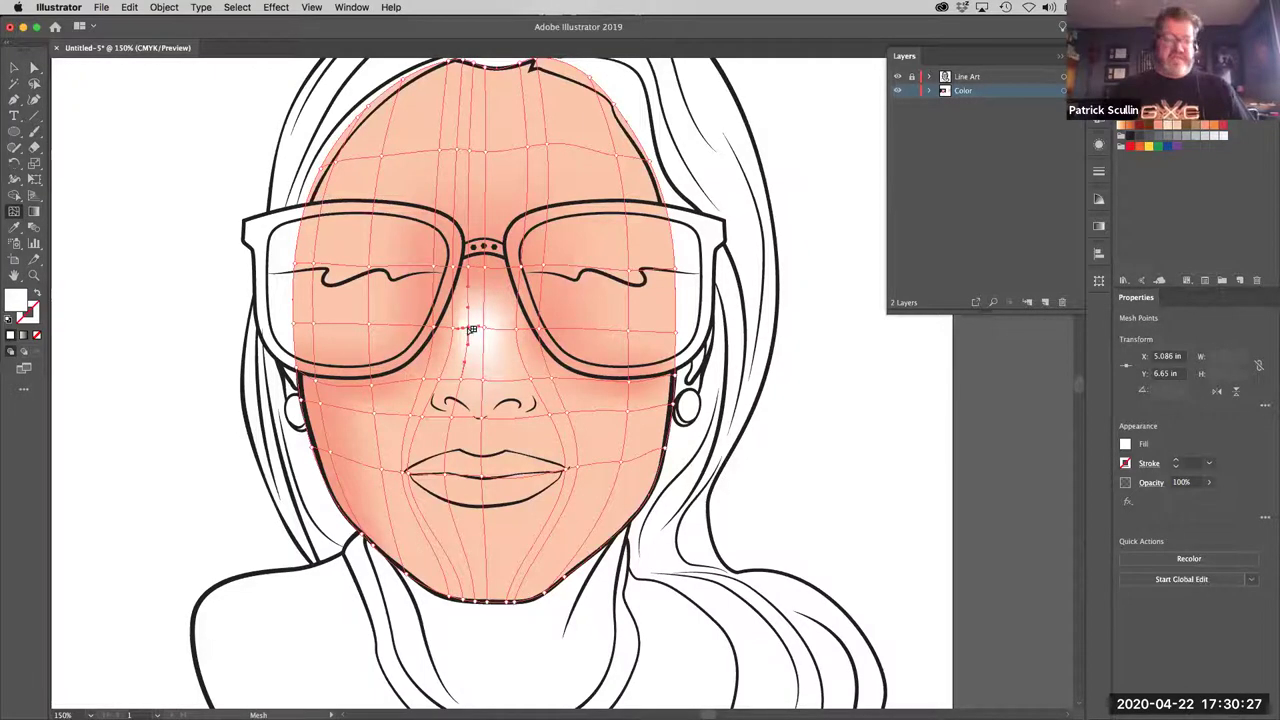
left_click_drag(468, 329, 473, 326)
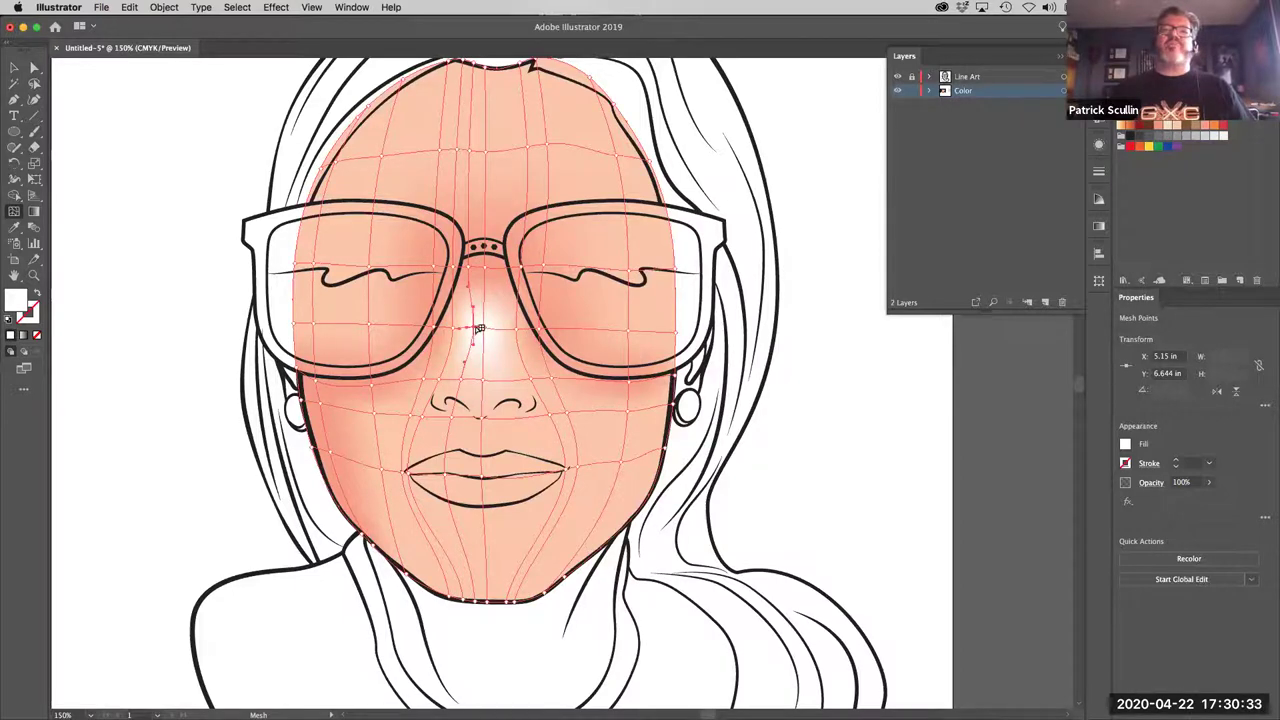
left_click(1168, 126)
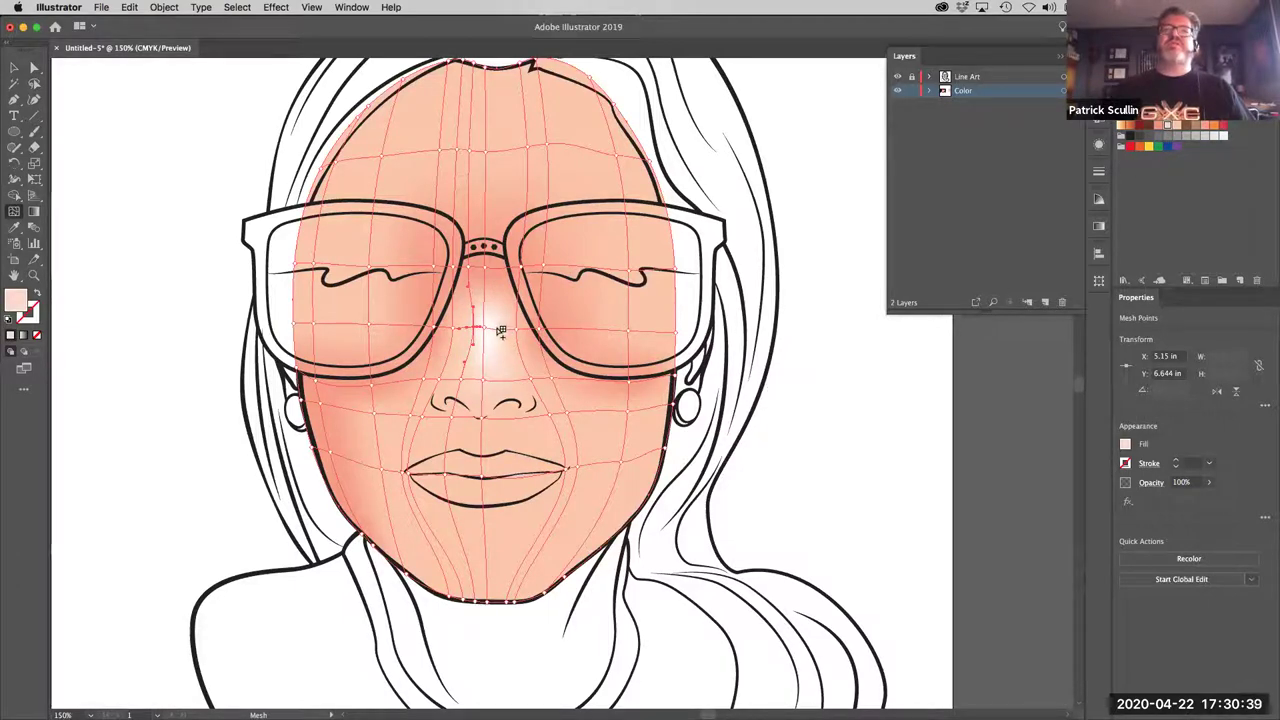
left_click(500, 332)
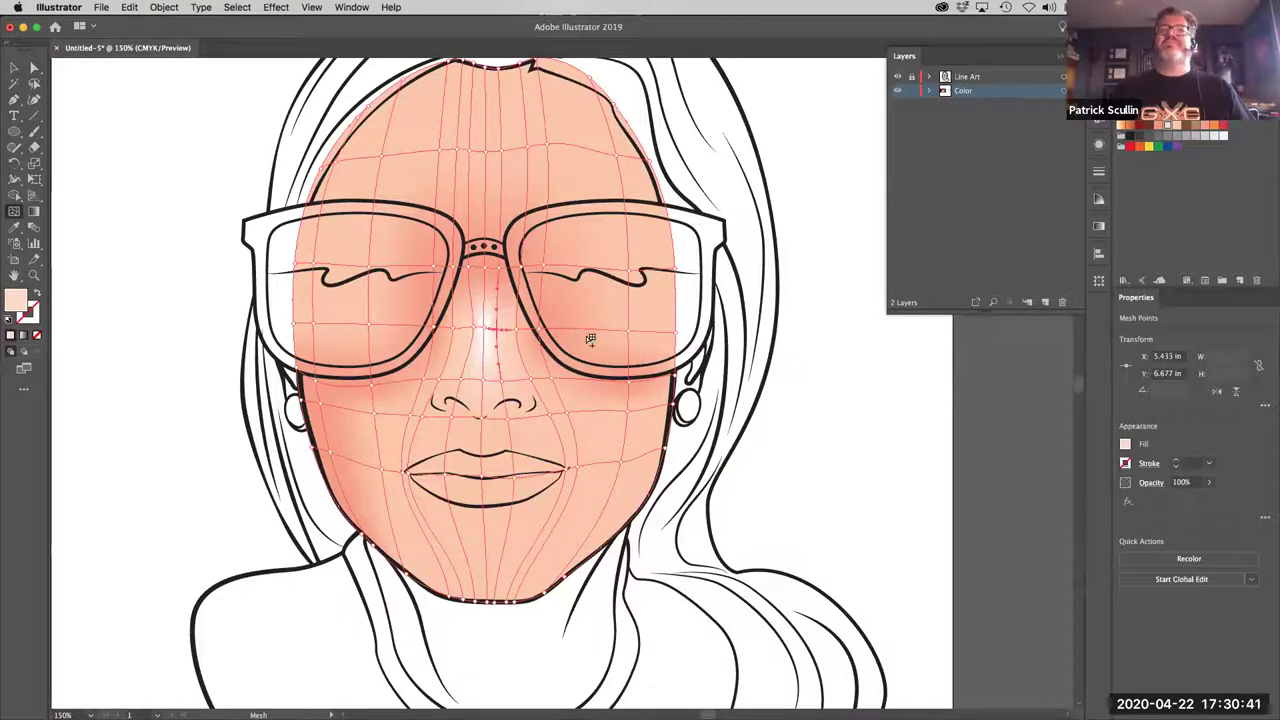
left_click(843, 386)
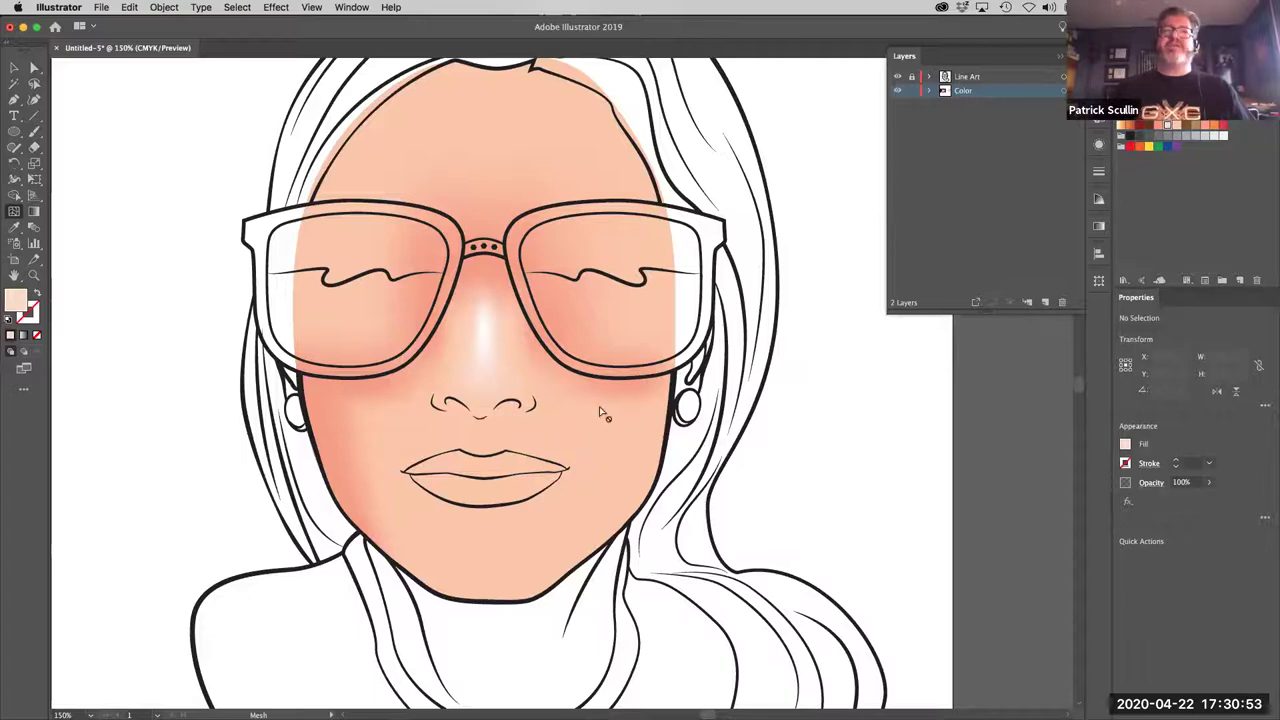
Step: Reselect the face mesh and add a white highlight mesh point at the tip of the nose
left_click(33, 67)
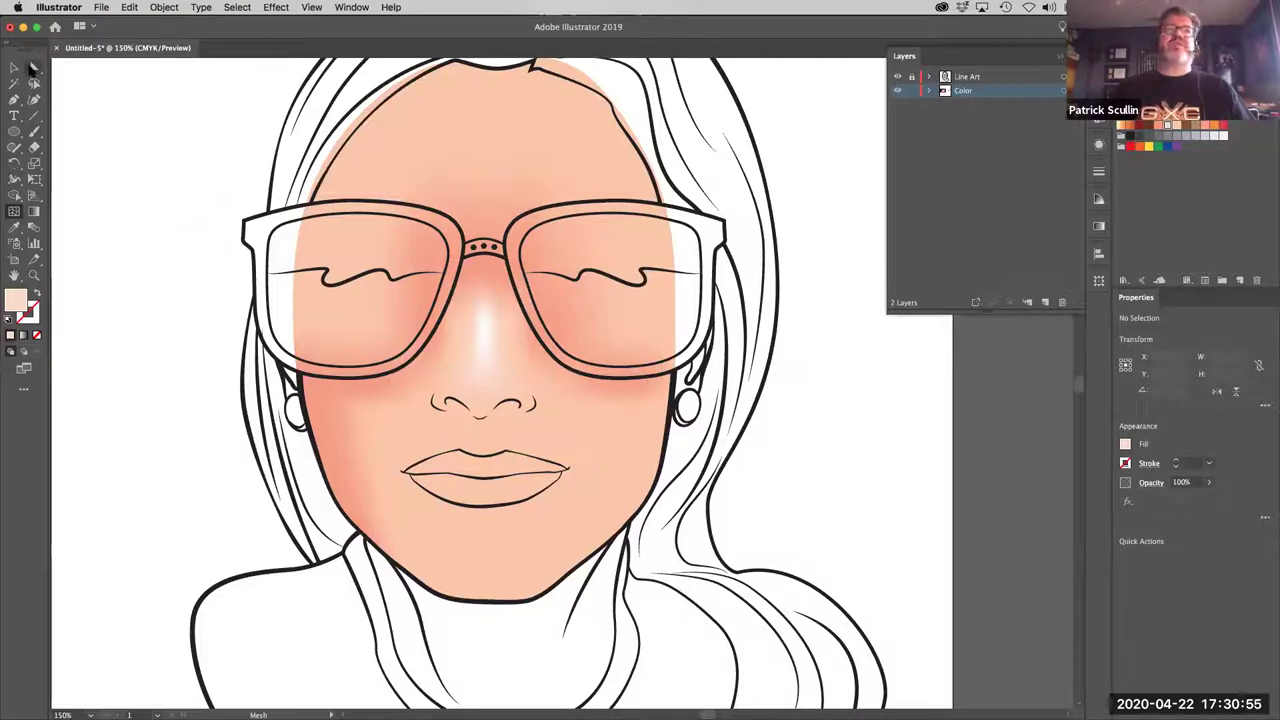
left_click(410, 432)
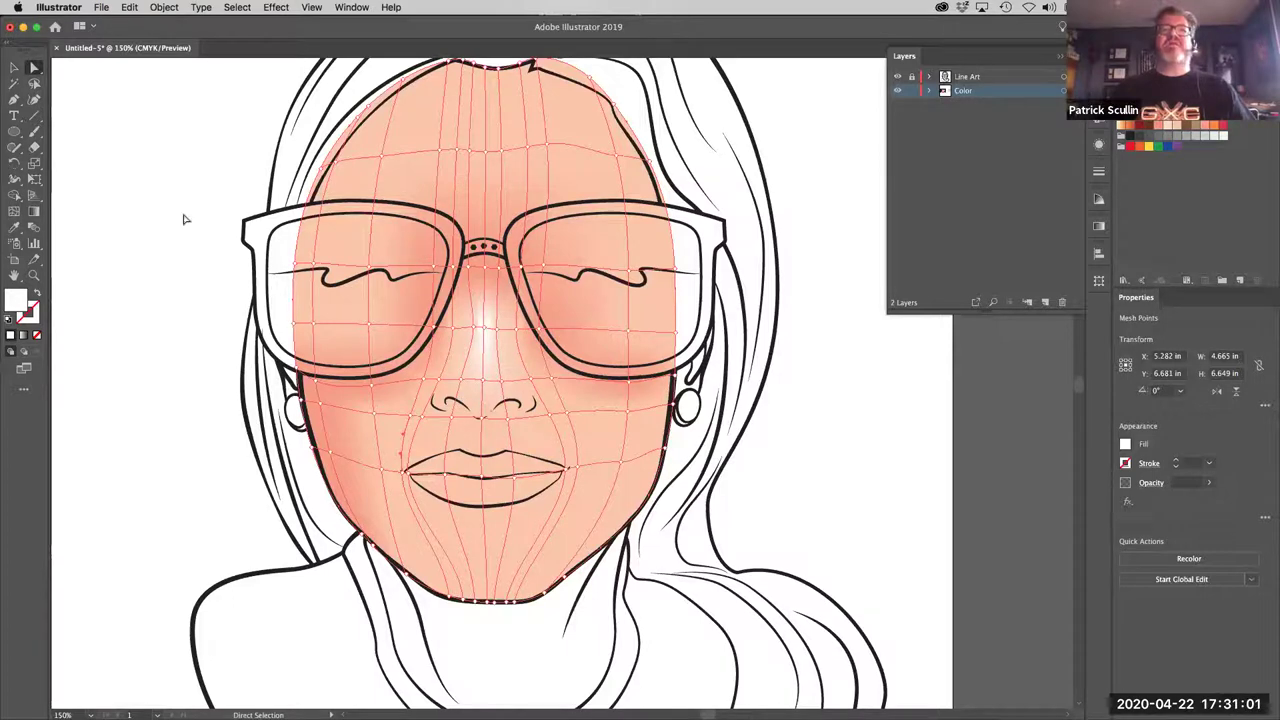
left_click(14, 211)
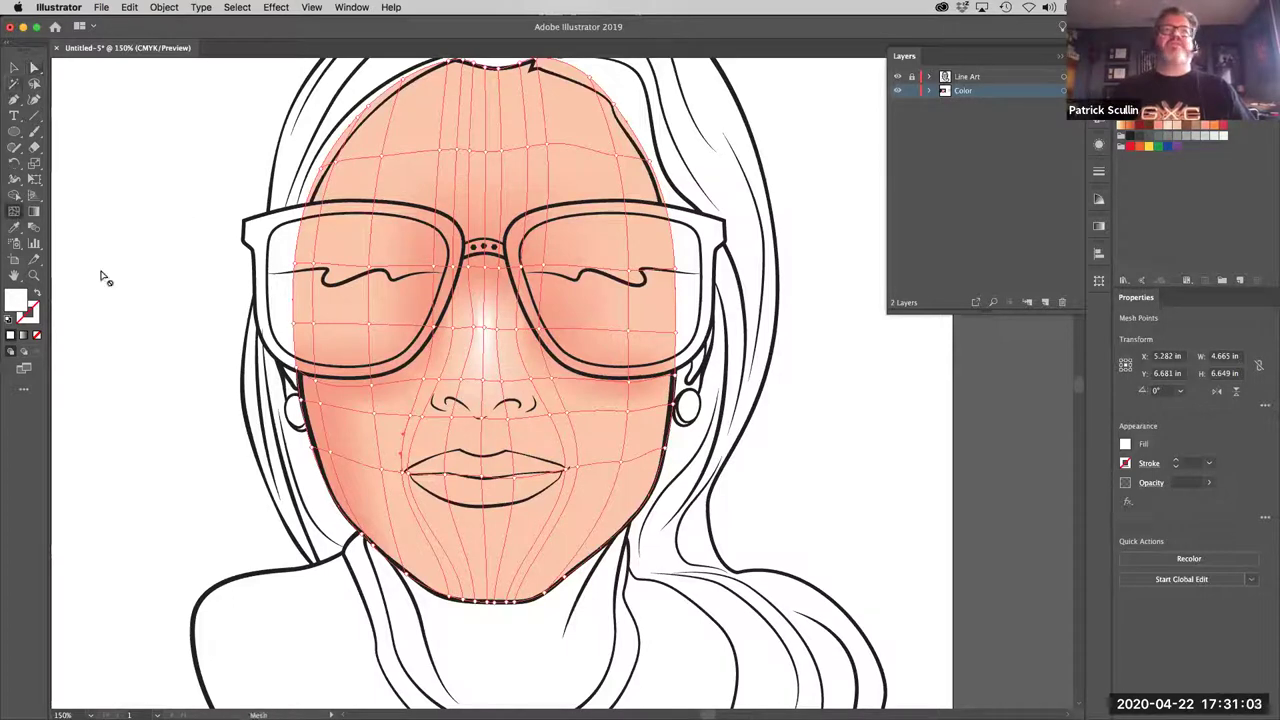
left_click(486, 401)
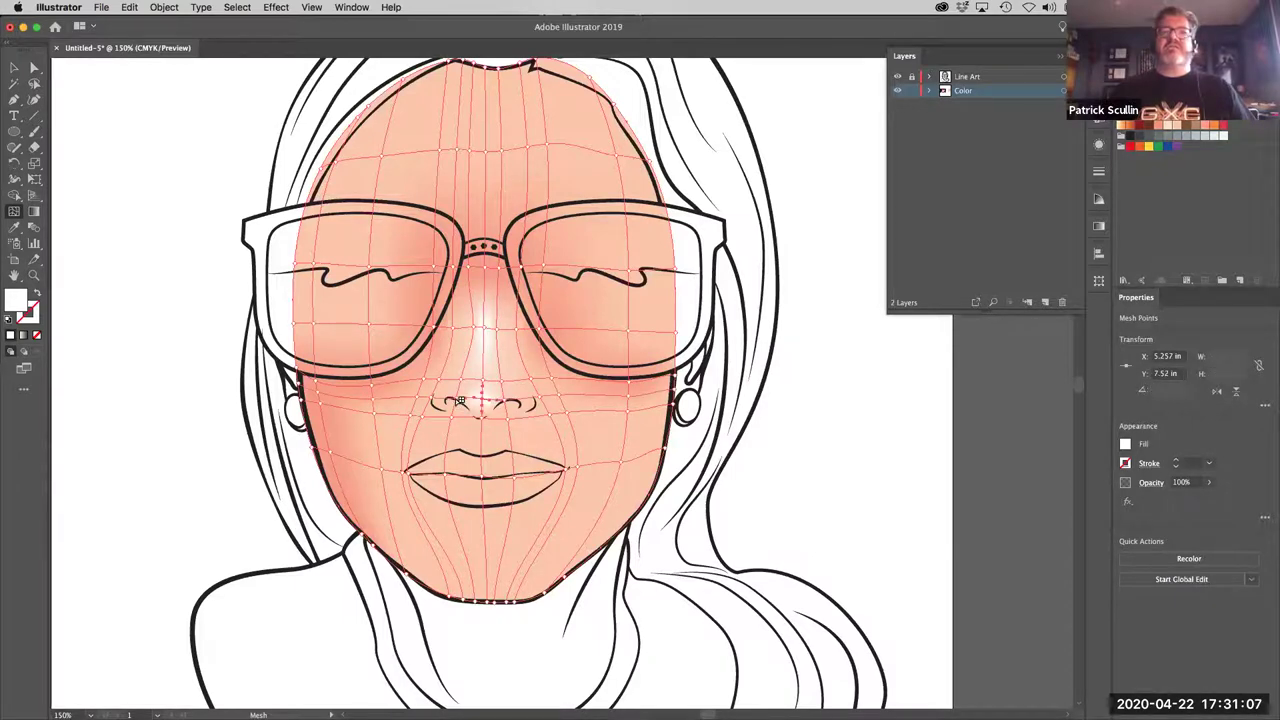
Step: Shape the mesh line through the nose tip by moving its points around both nostrils and the sides of the nose
left_click_drag(460, 400, 456, 394)
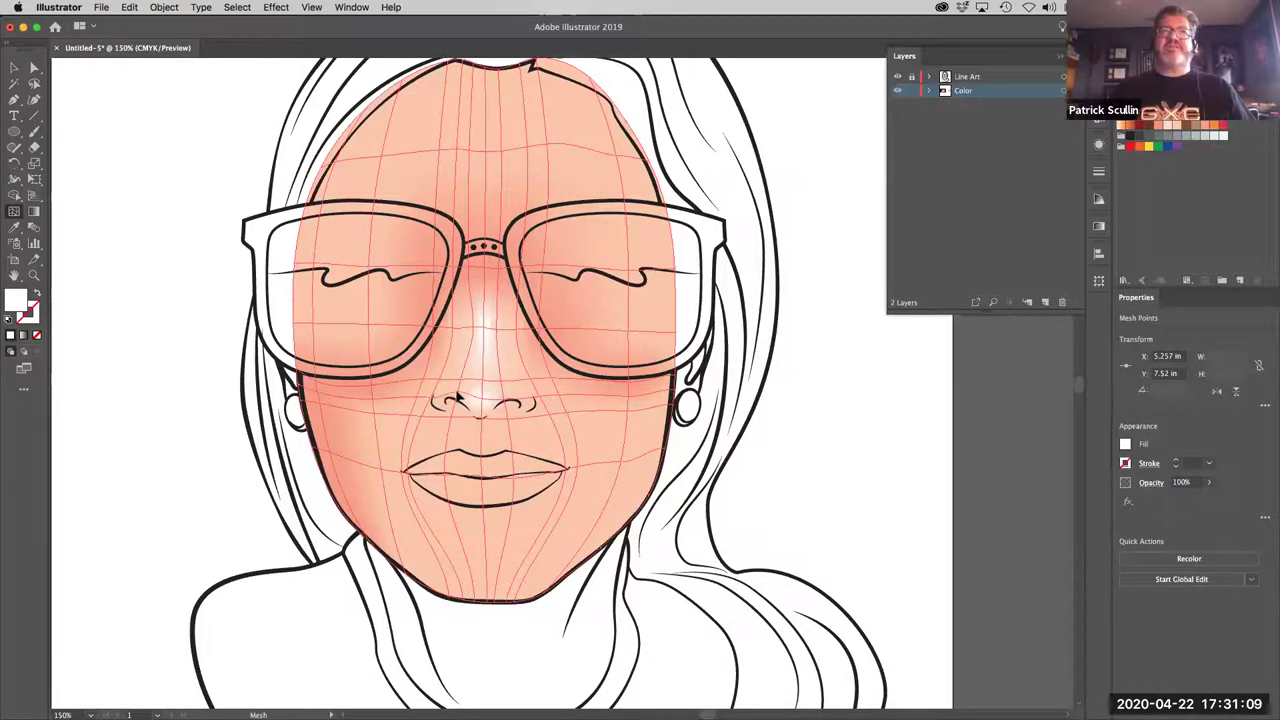
left_click(458, 398)
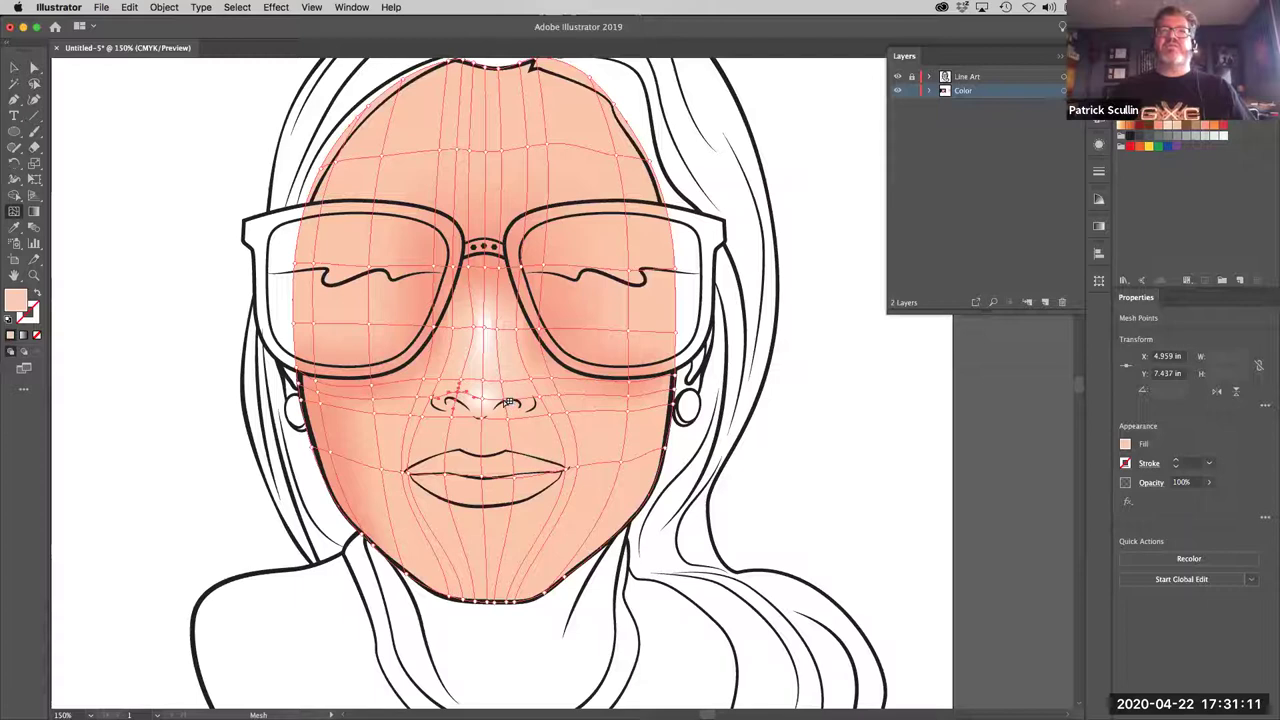
left_click(509, 401)
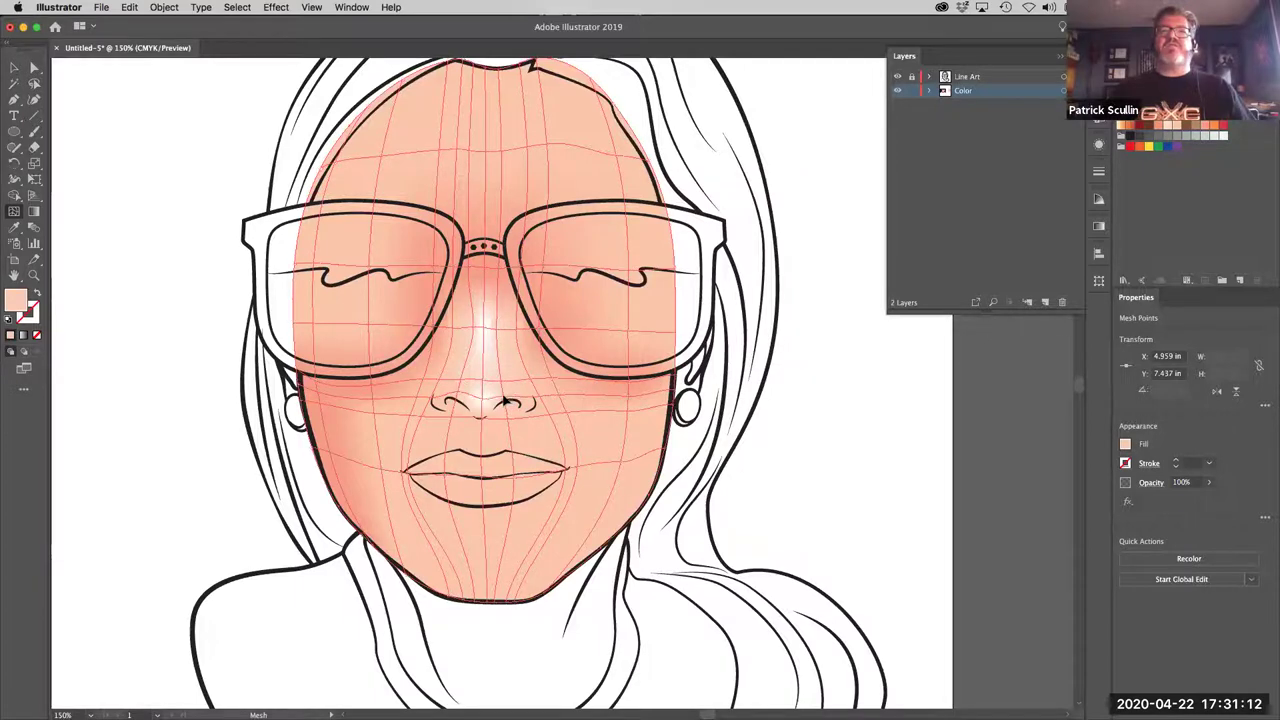
left_click(541, 401)
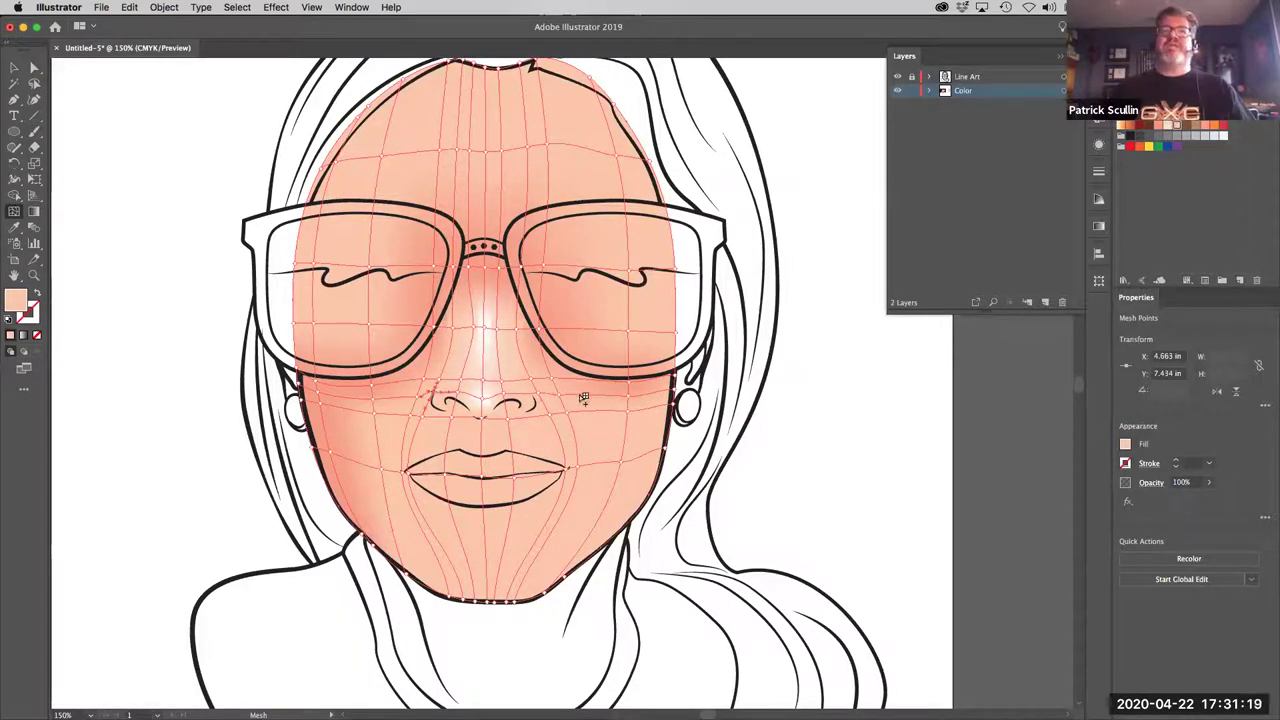
Step: Add a skin-toned horizontal mesh line just below the nose tip and raise its points to the nostril curves
left_click(483, 412)
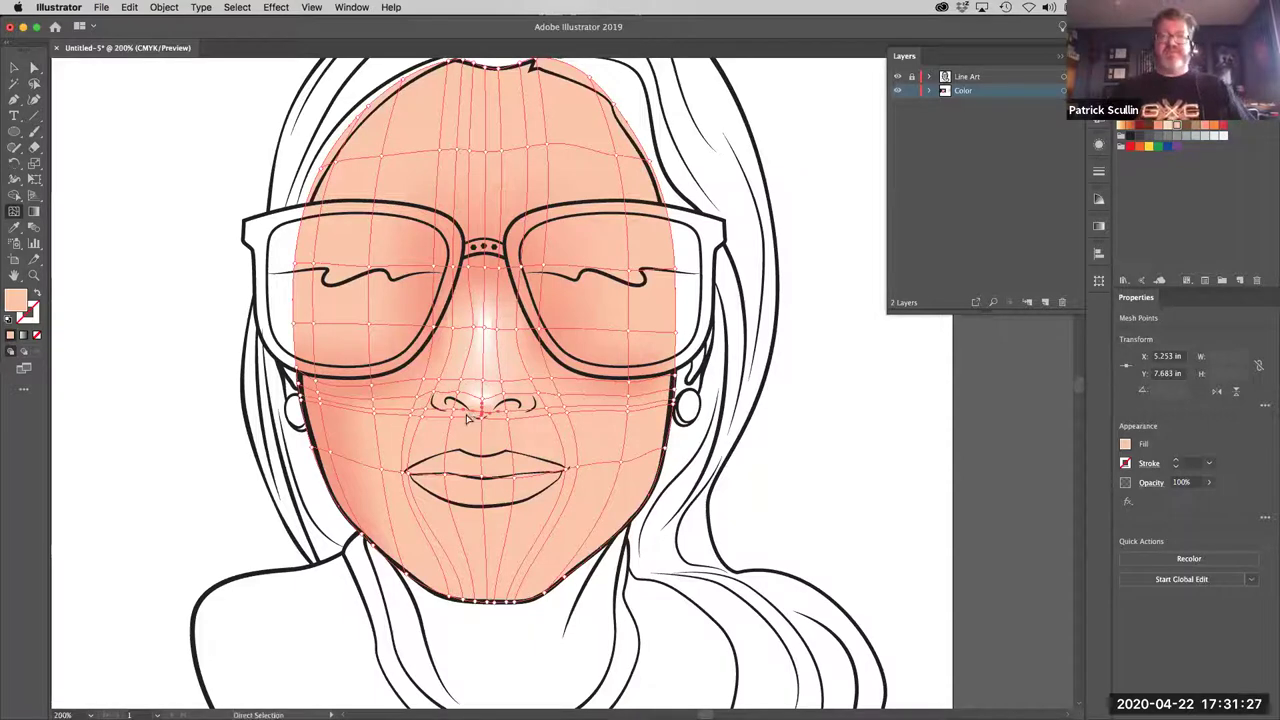
scroll(470, 418, "up", 3)
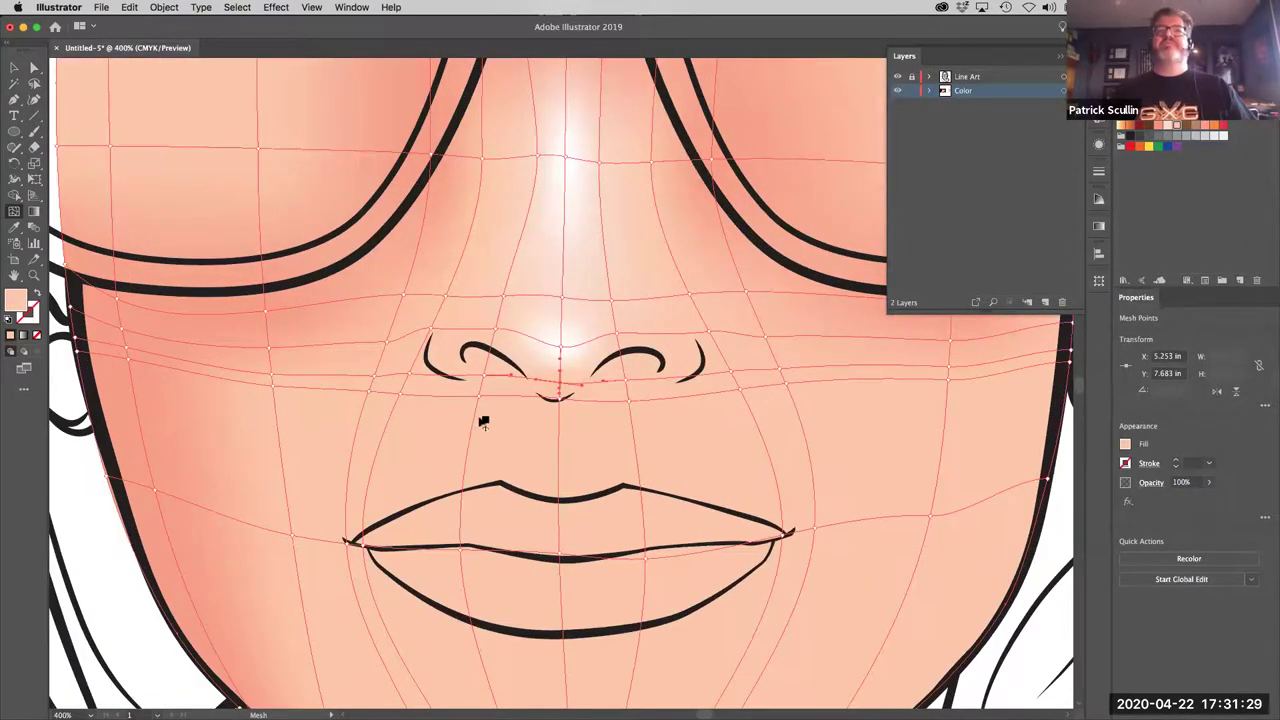
left_click_drag(485, 377, 490, 350)
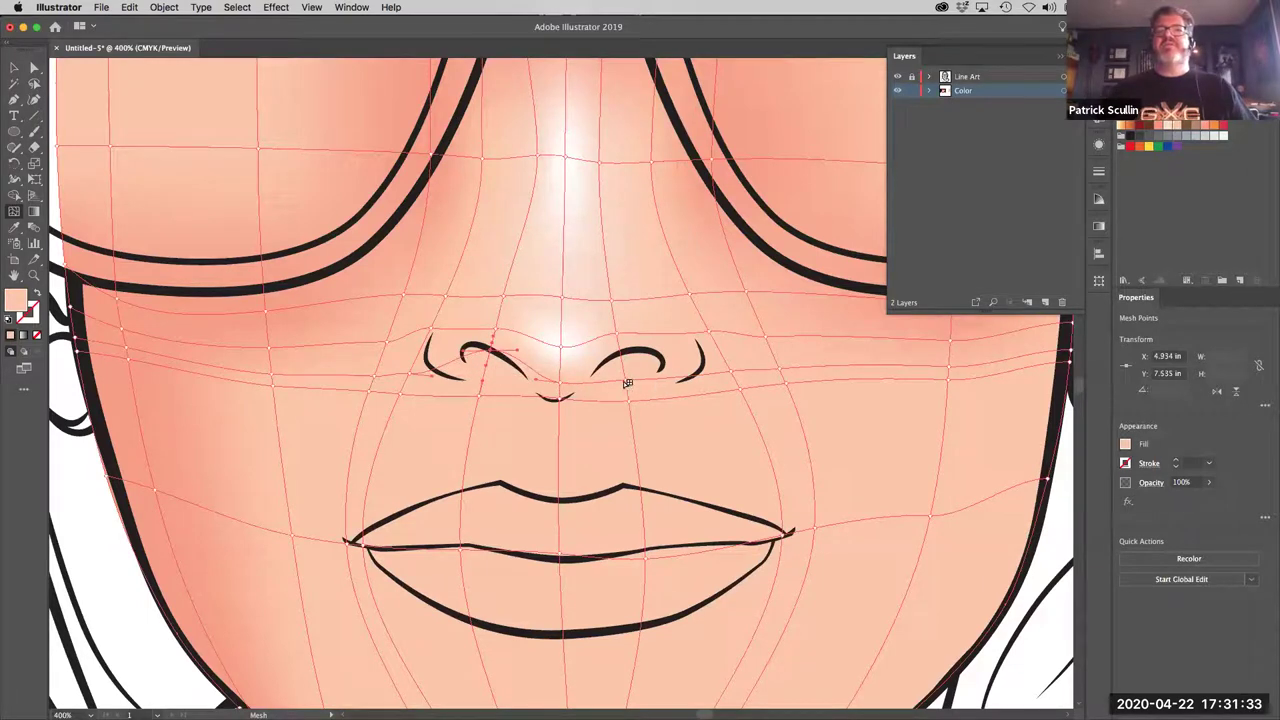
left_click_drag(628, 381, 629, 355)
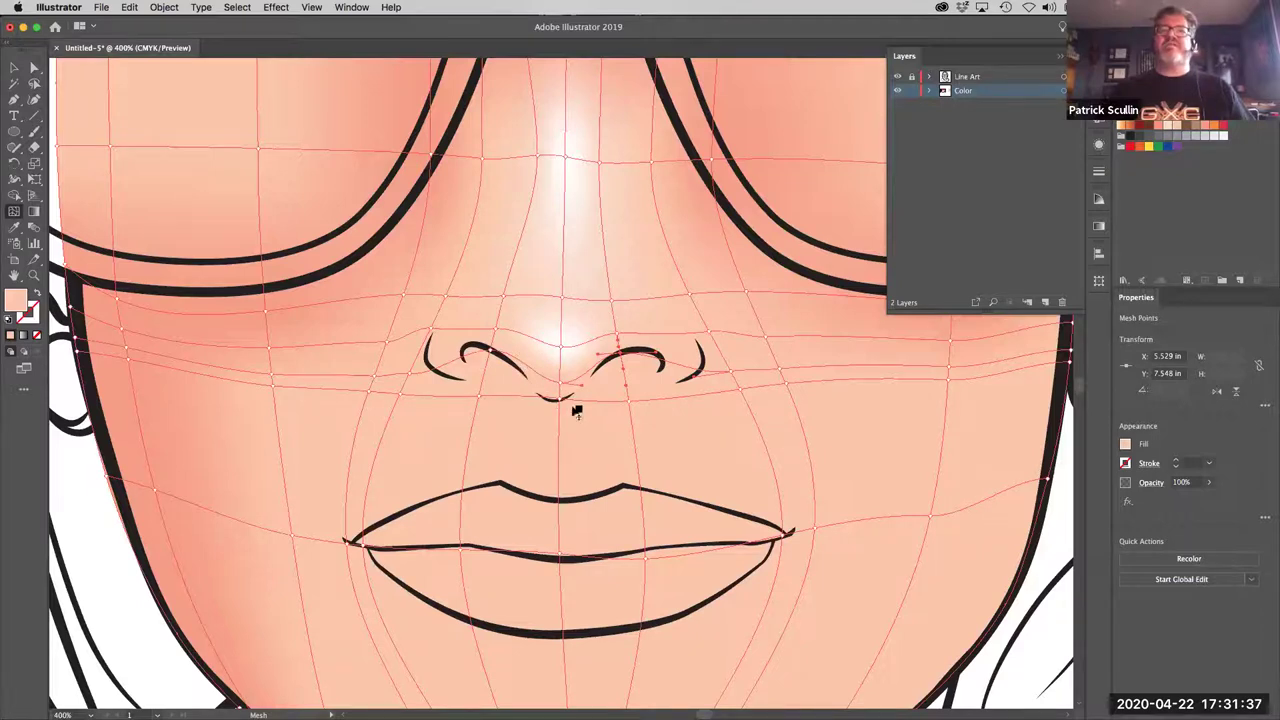
Step: Bend the mesh line under the nose to follow the nostrils and nose base, and add another horizontal line directly below it
left_click(633, 402)
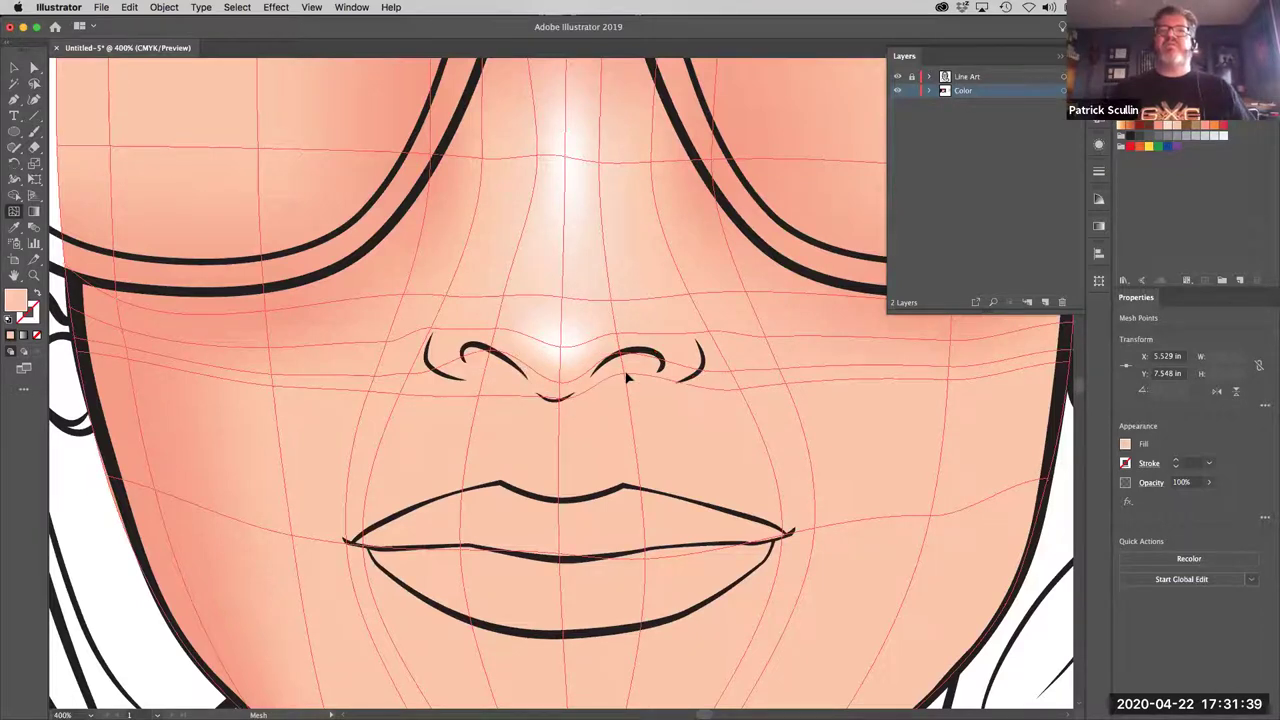
left_click_drag(483, 398, 482, 380)
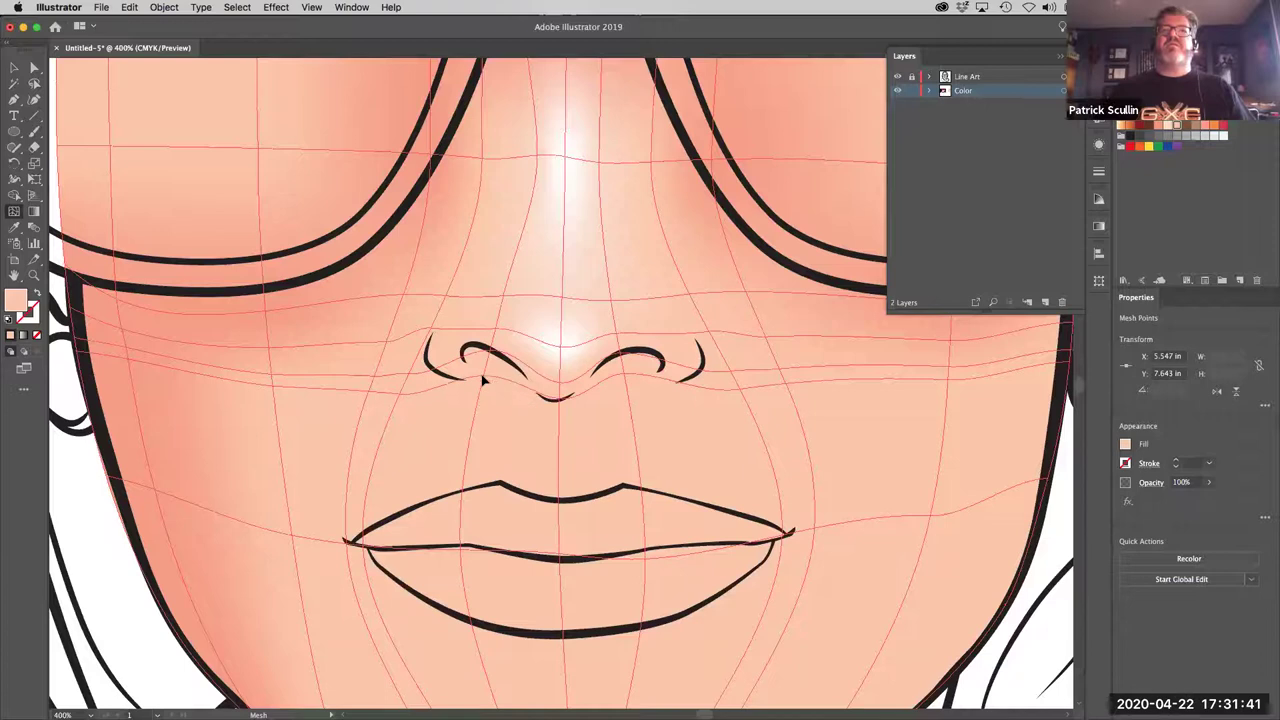
left_click(565, 401)
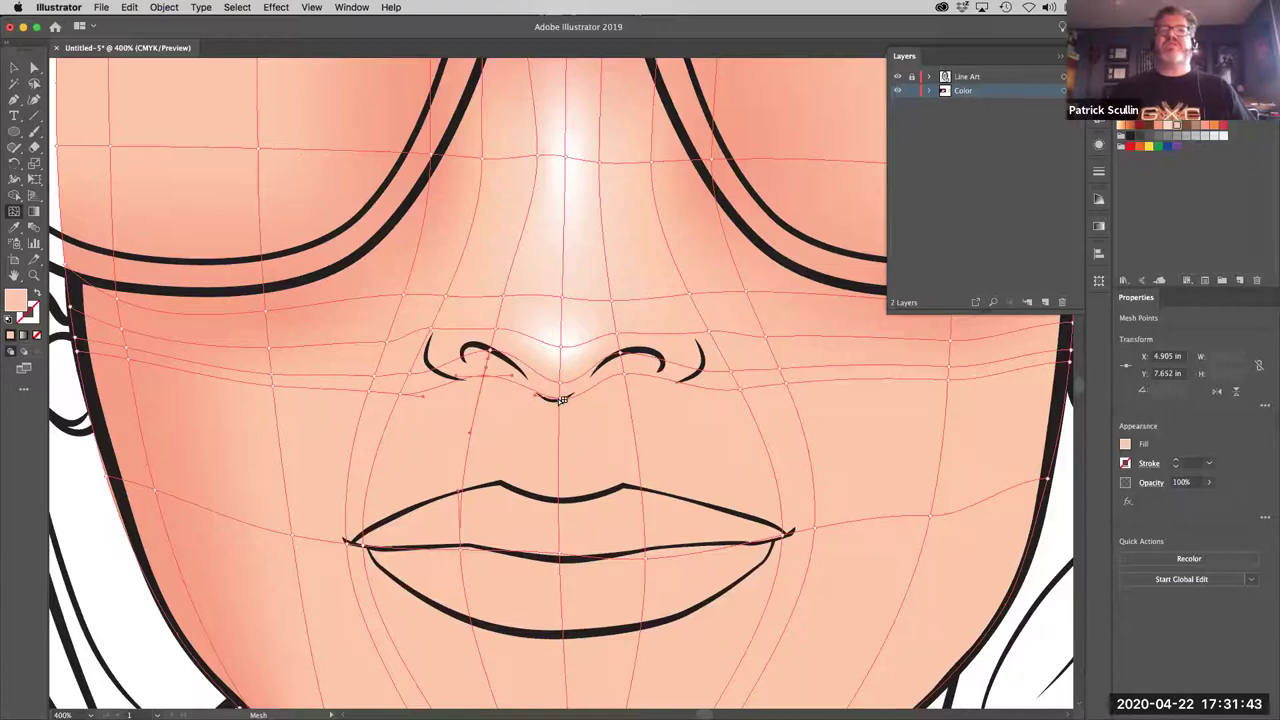
left_click_drag(563, 401, 555, 406)
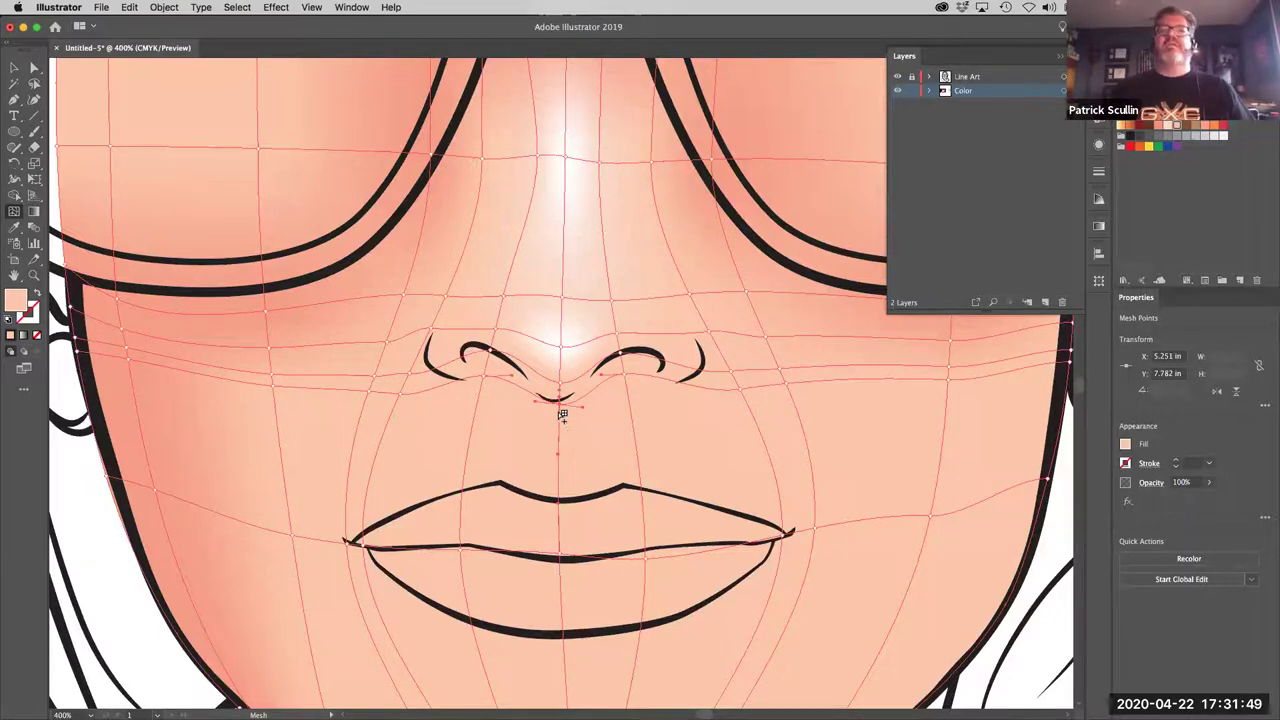
left_click_drag(562, 415, 562, 425)
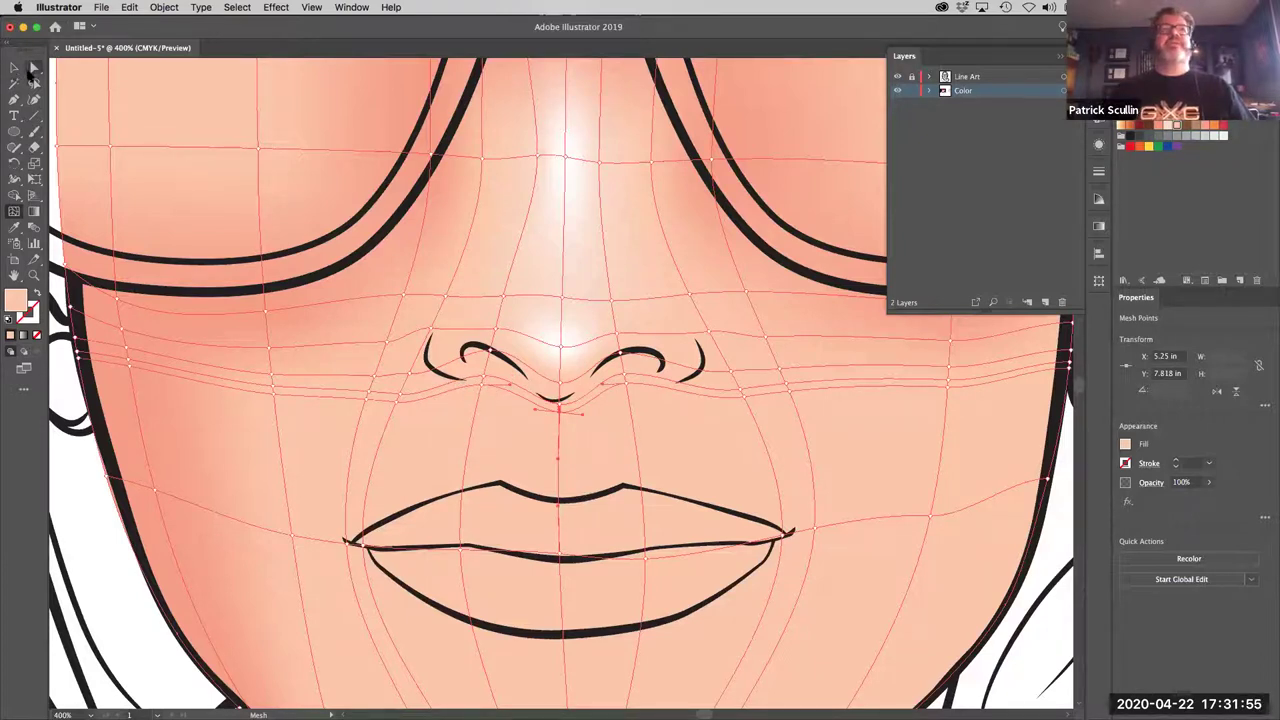
Step: Select the three mesh points along the underside of the nose and shade them with the darker pink swatch
left_click(33, 67)
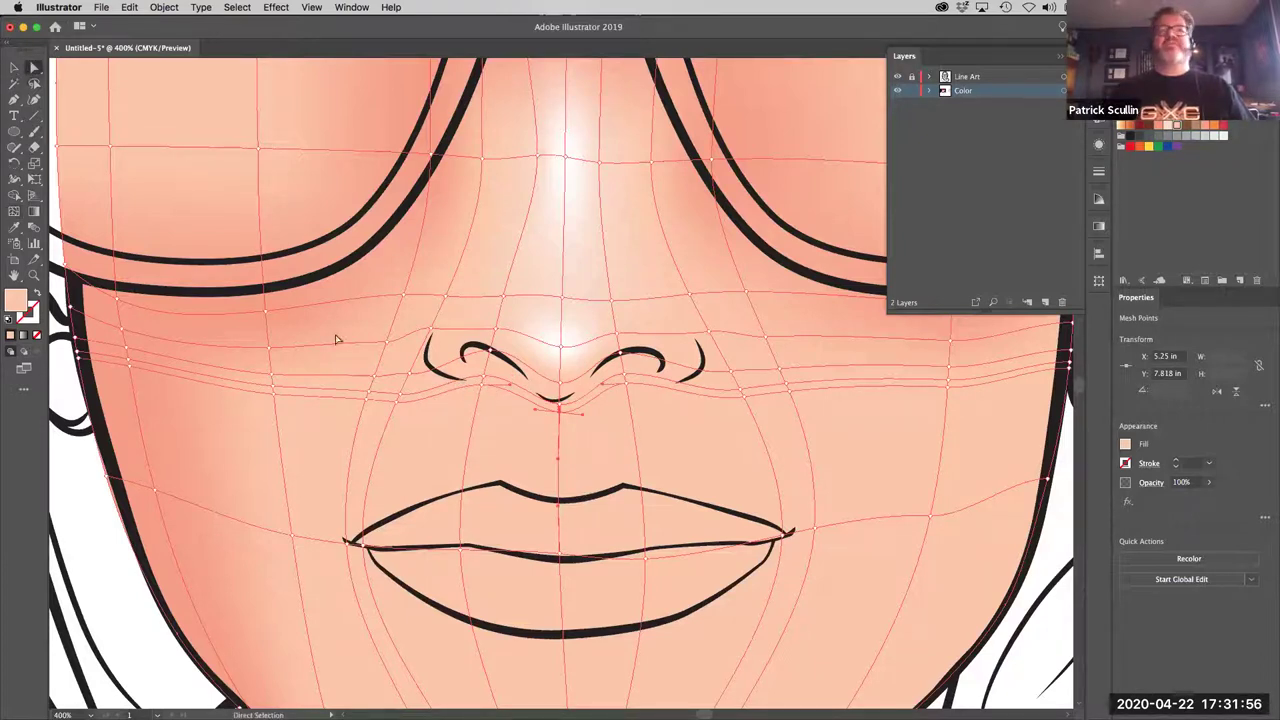
left_click(482, 376)
left_click(561, 404, "shift")
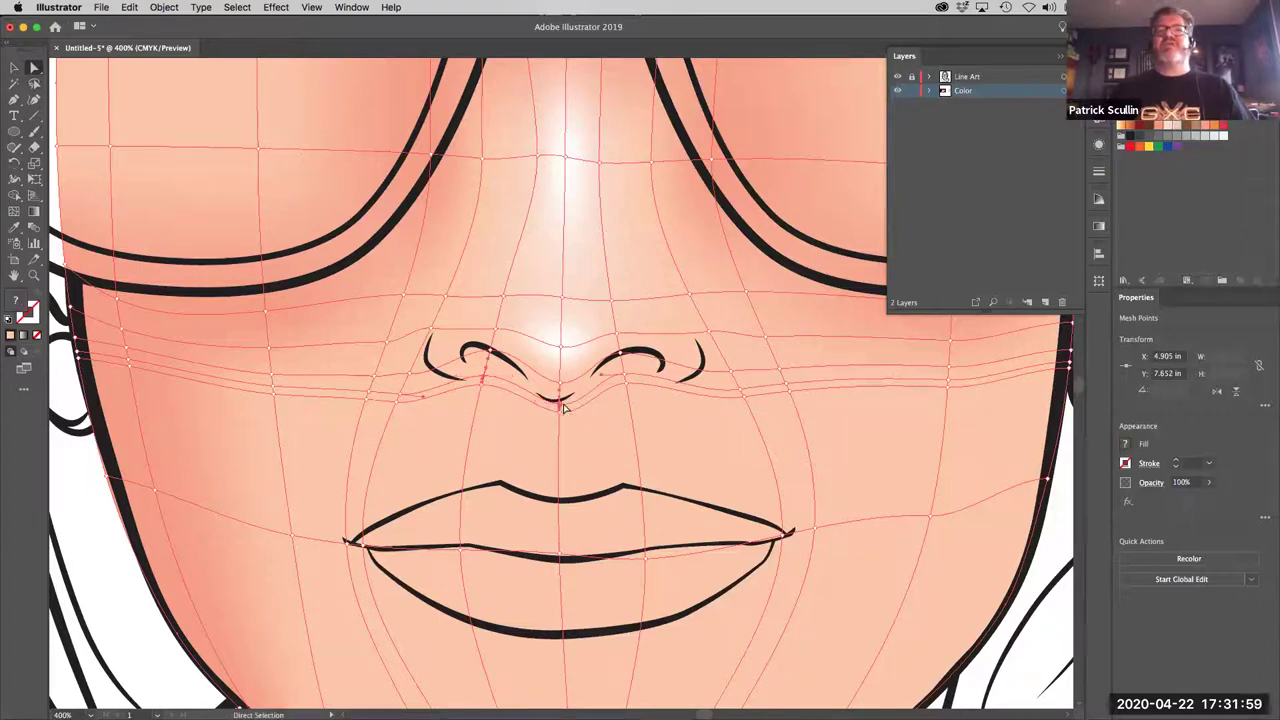
left_click(617, 392, "shift")
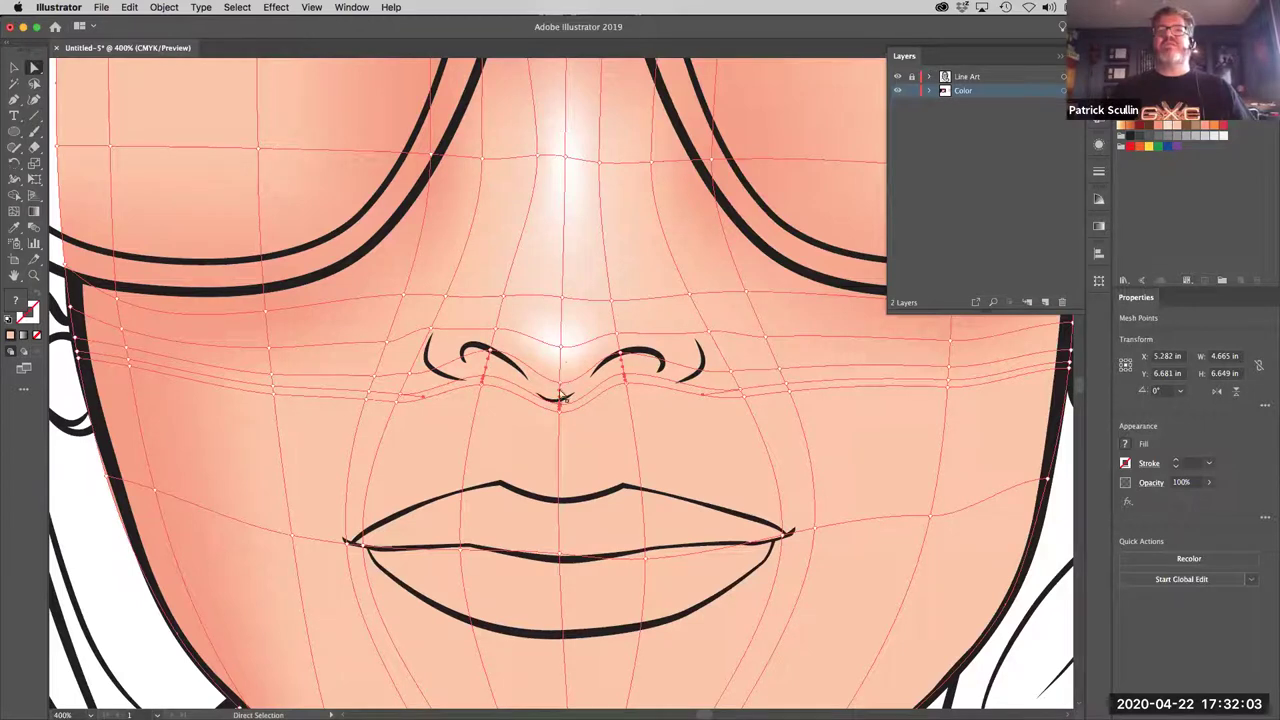
left_click(1158, 131)
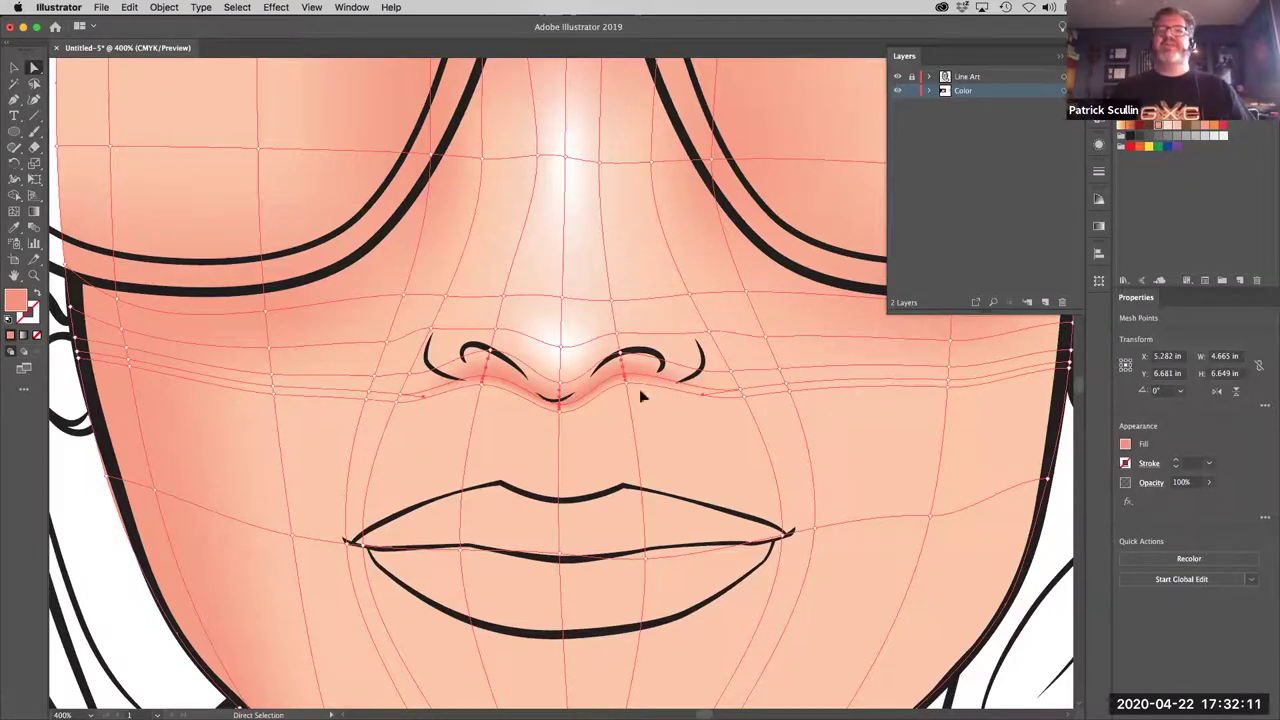
left_click(828, 452)
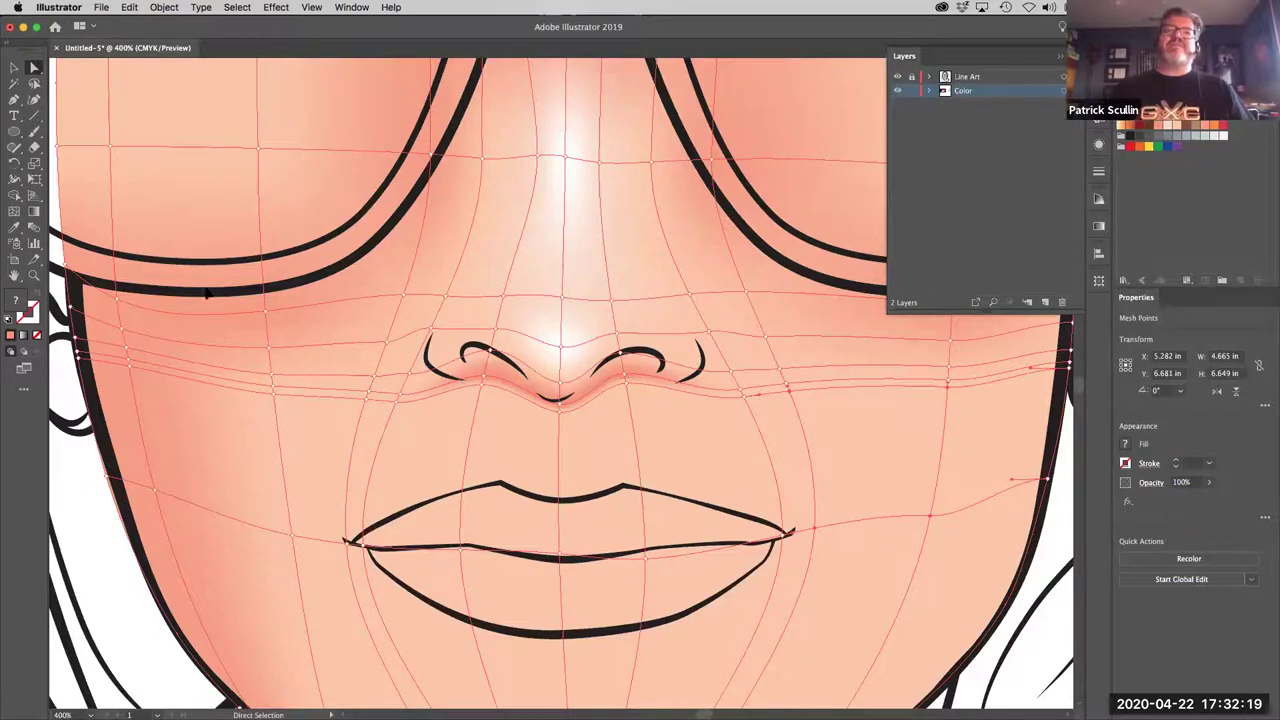
Step: Add a vertical mesh line beneath the left nostril and color the lassoed points beside the nostril with the peach skin swatch
left_click(14, 211)
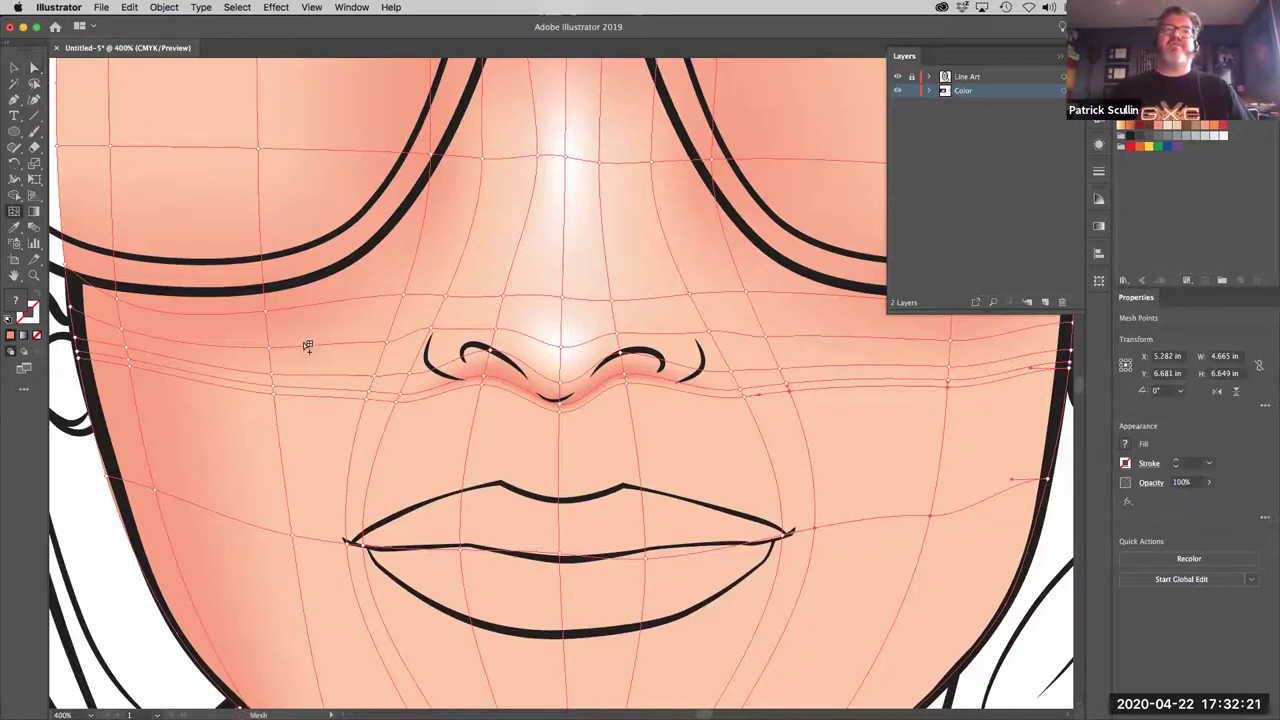
left_click(469, 380)
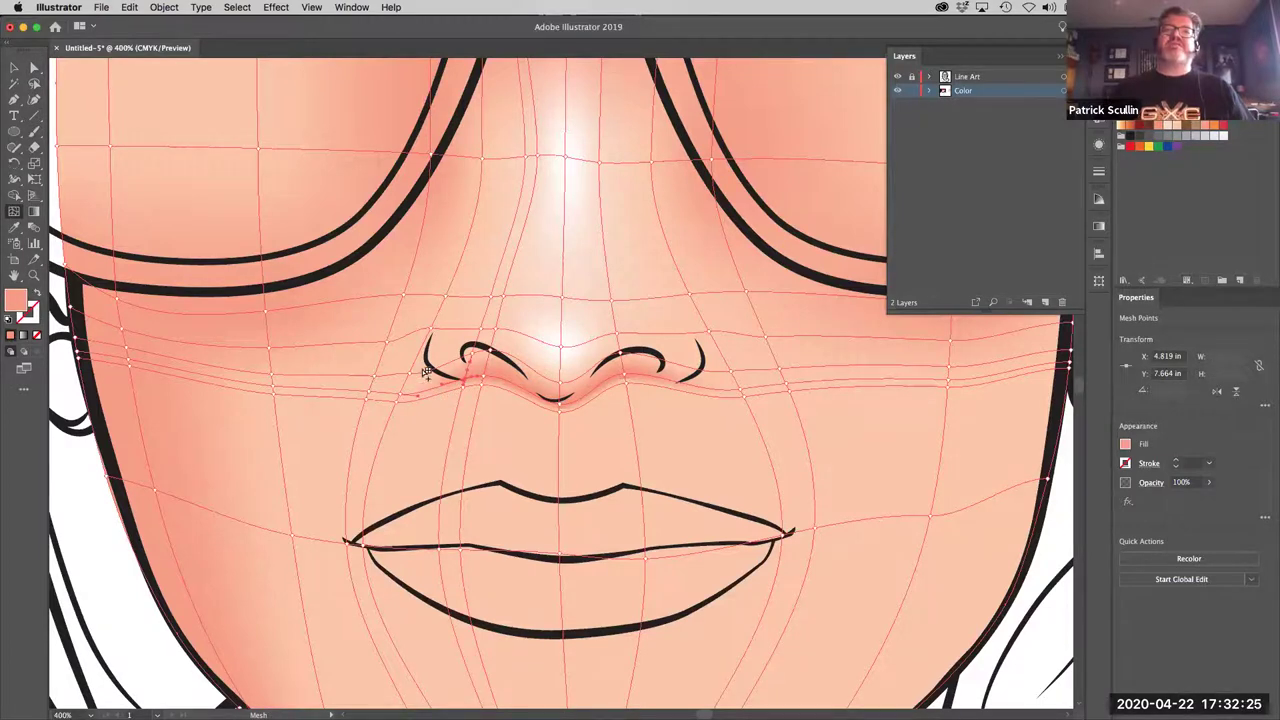
left_click(34, 83)
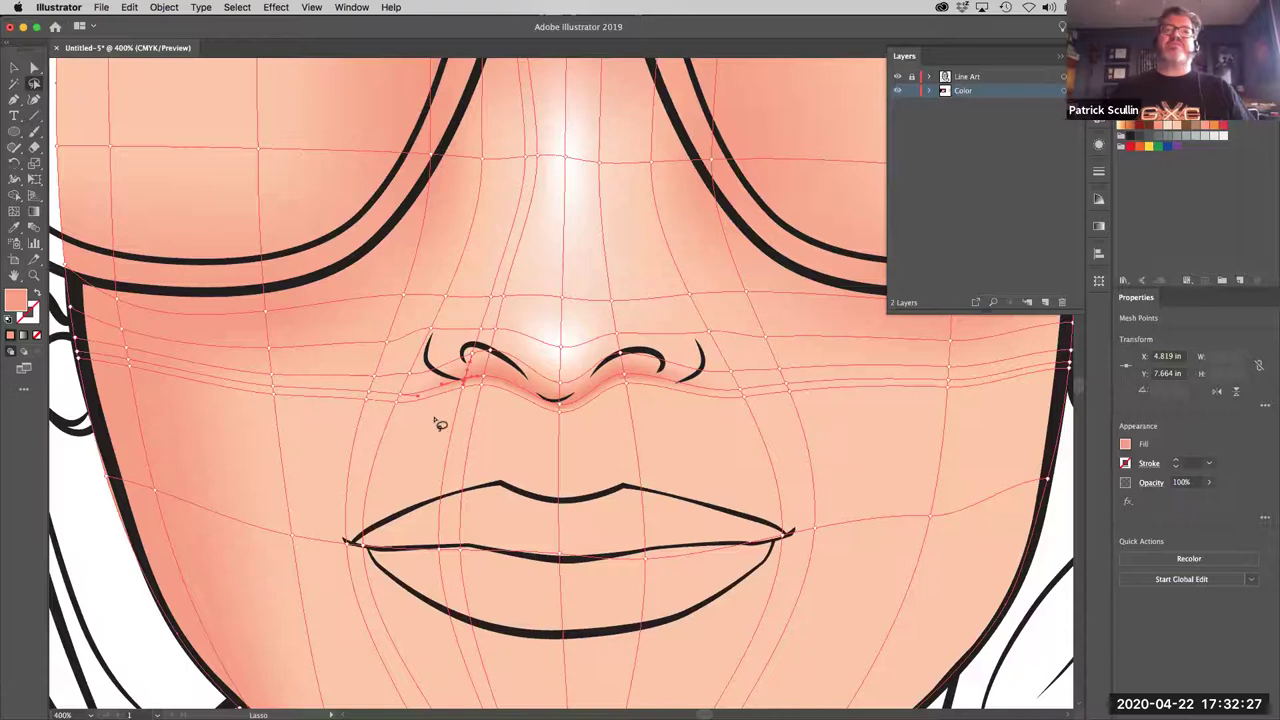
mouse_move(455, 370)
left_mouse_down()
mouse_move(420, 356)
mouse_move(394, 380)
mouse_move(384, 406)
mouse_move(405, 432)
mouse_move(435, 407)
left_mouse_up()
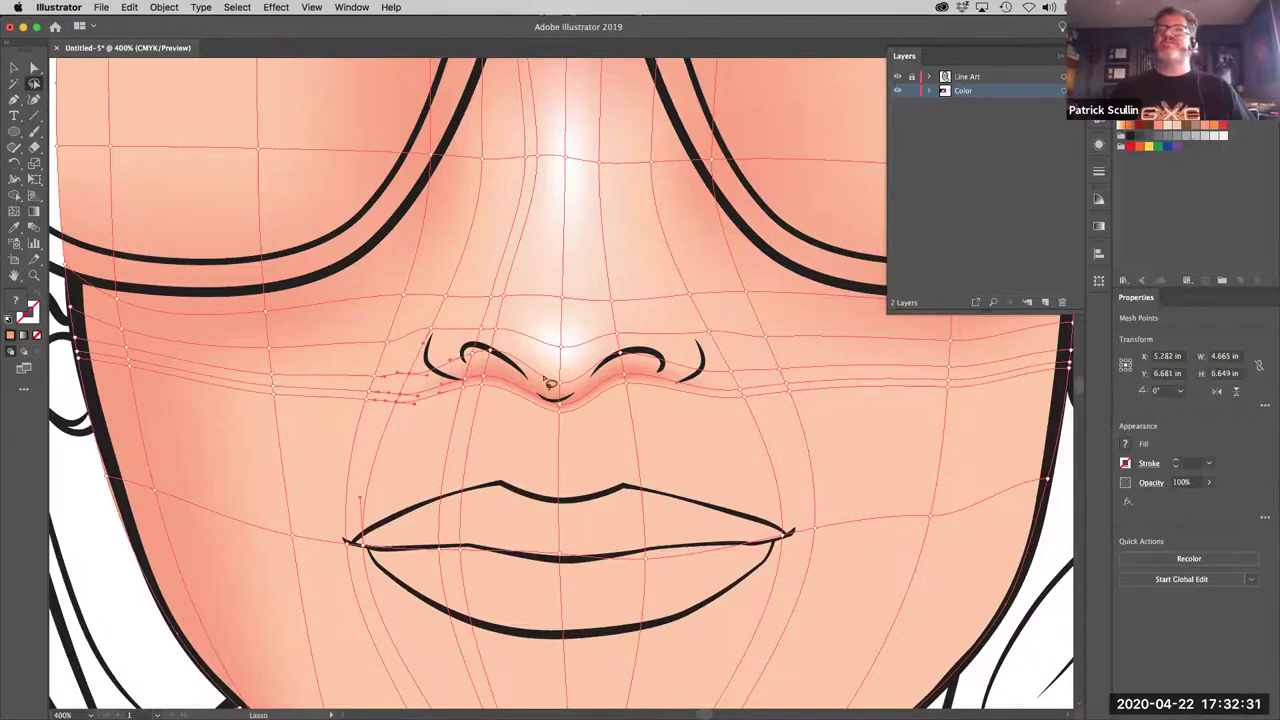
left_click(1175, 126)
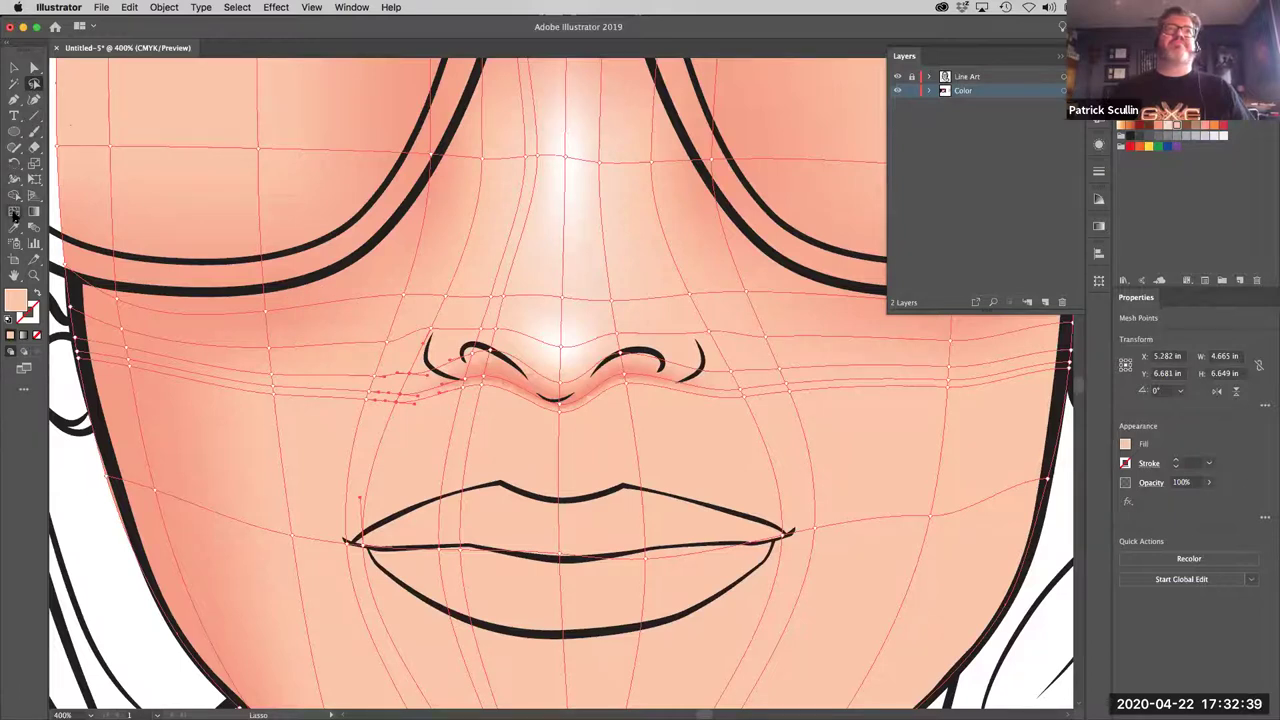
Step: Adjust the mesh points at the outer corner of the left nostril to refine where the nose shadow ends
left_click(14, 211)
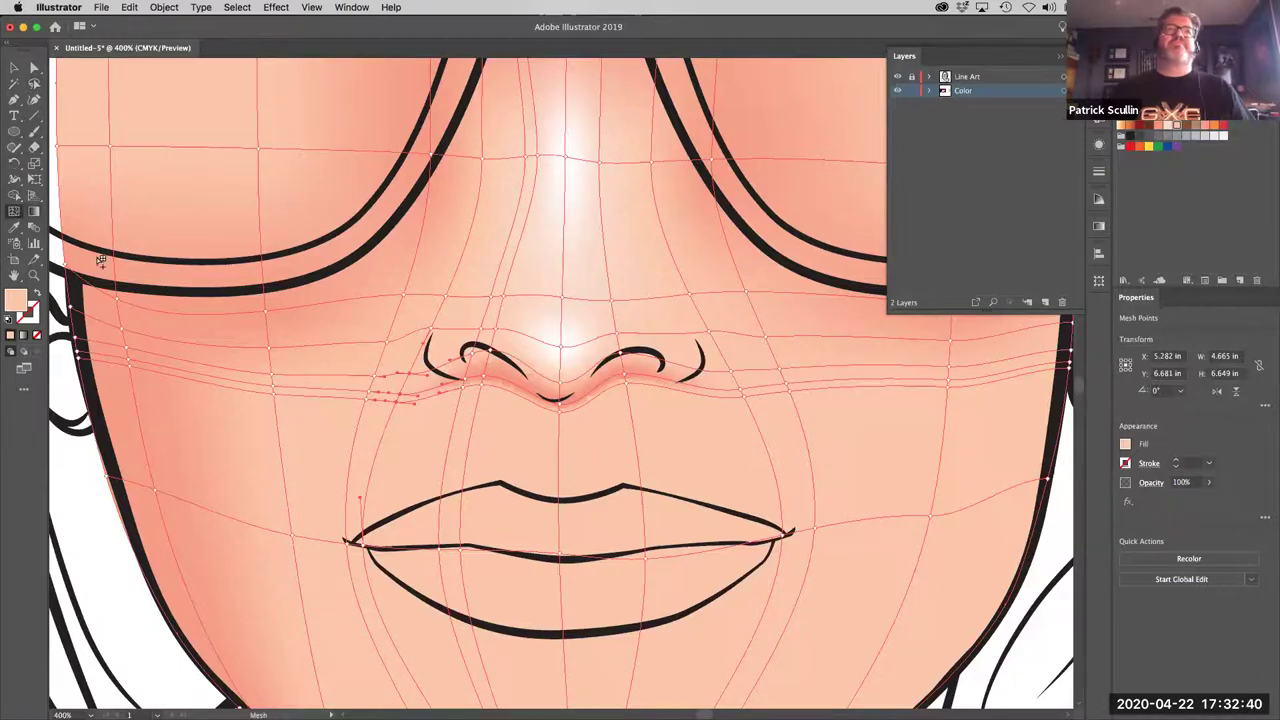
left_click(402, 396)
left_click(456, 381)
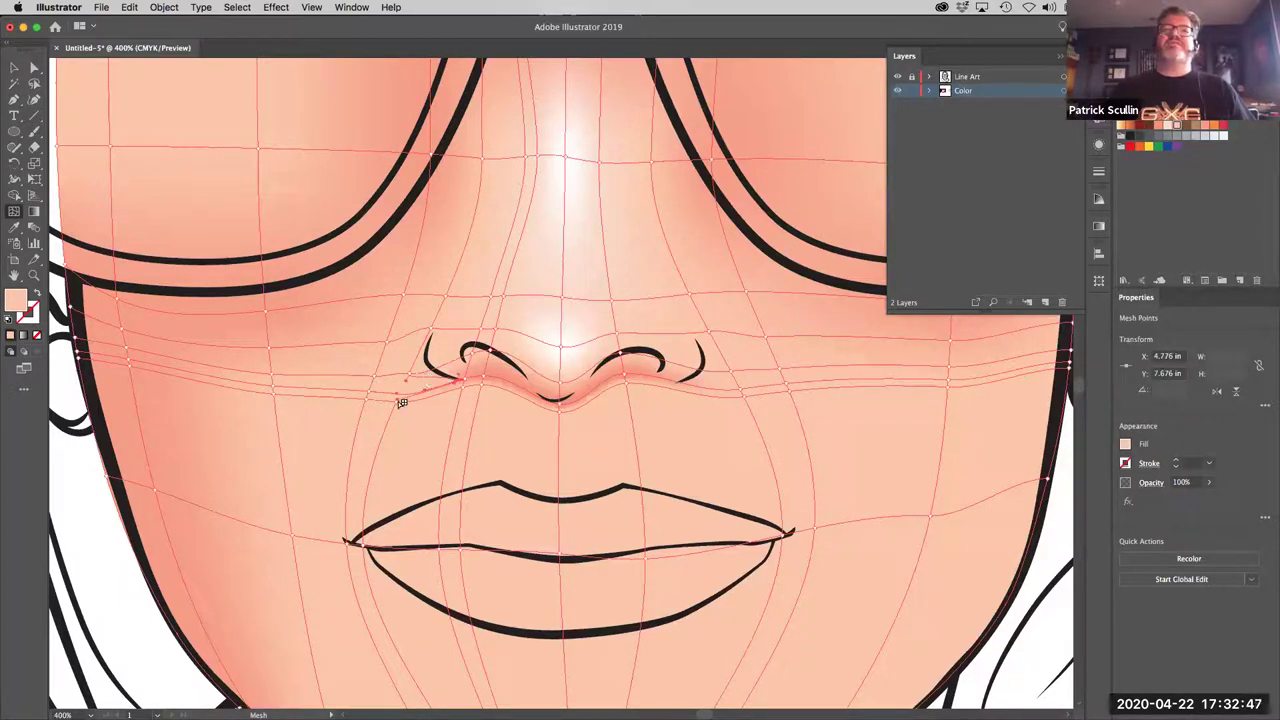
Step: Move the mesh point below the outer corner of the left nostril inward, closer to the nostril, and deselect the mesh
left_click_drag(416, 400, 451, 393)
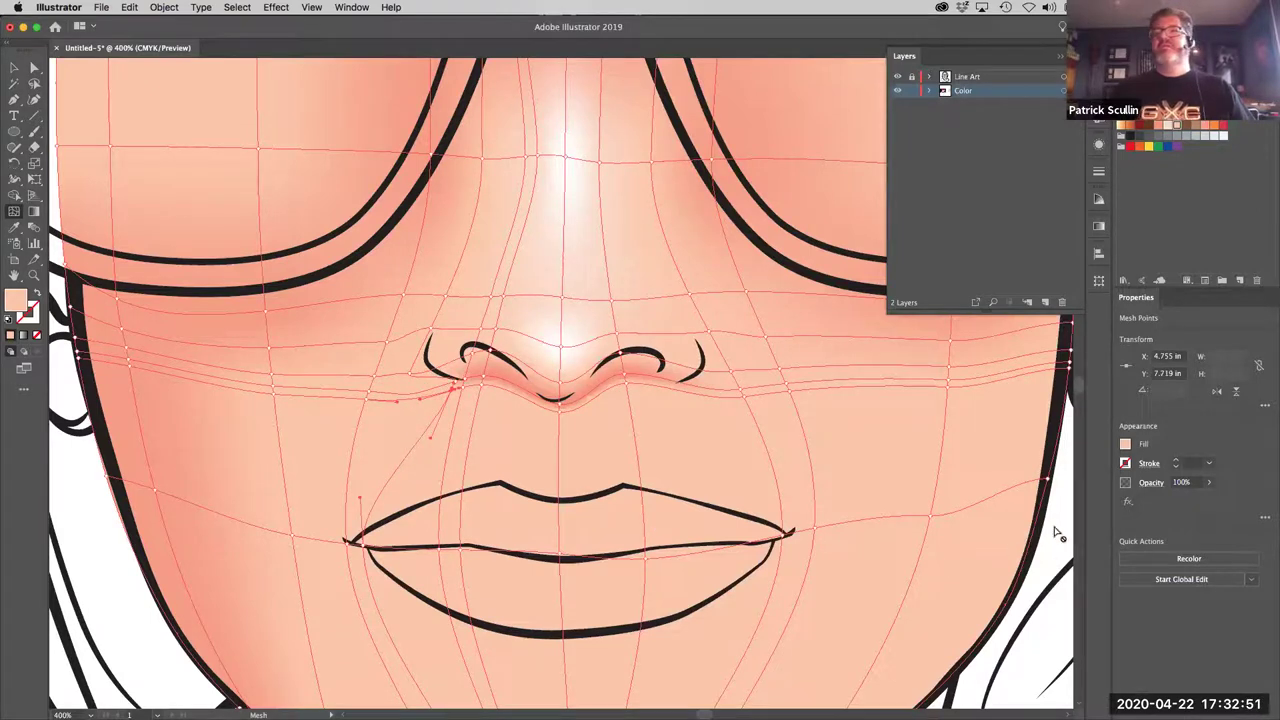
key("a")
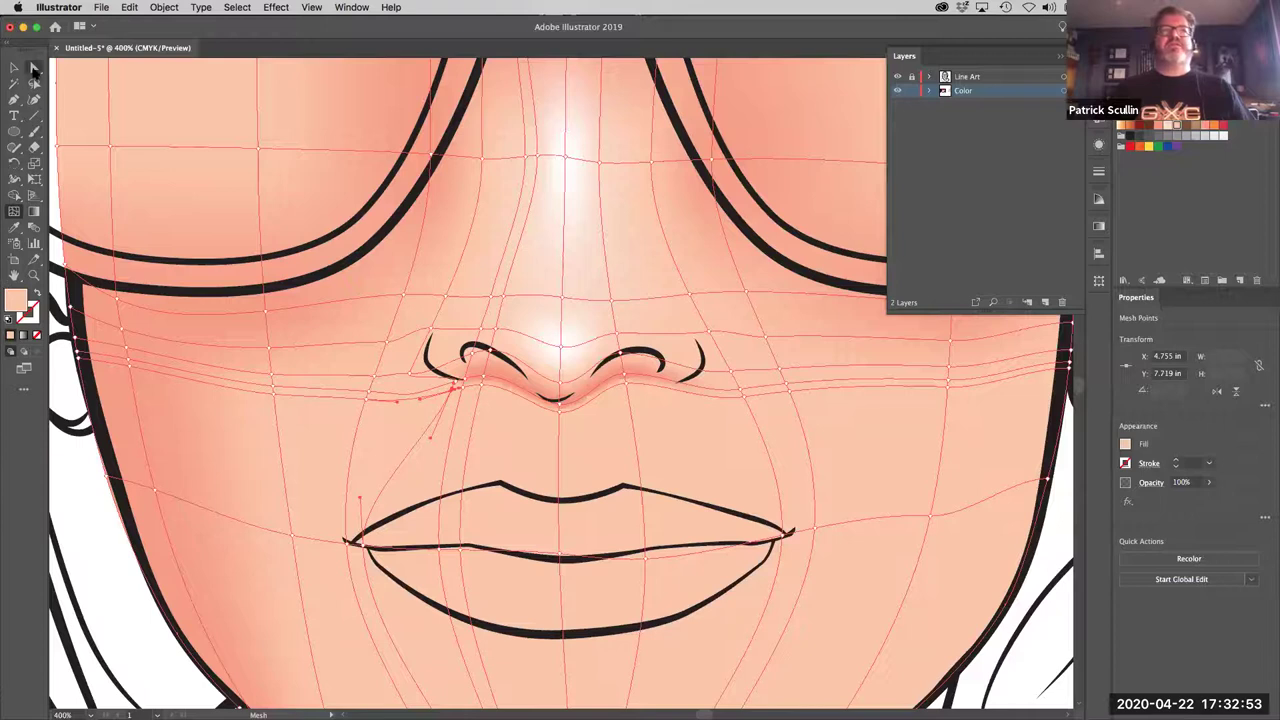
left_click(101, 535)
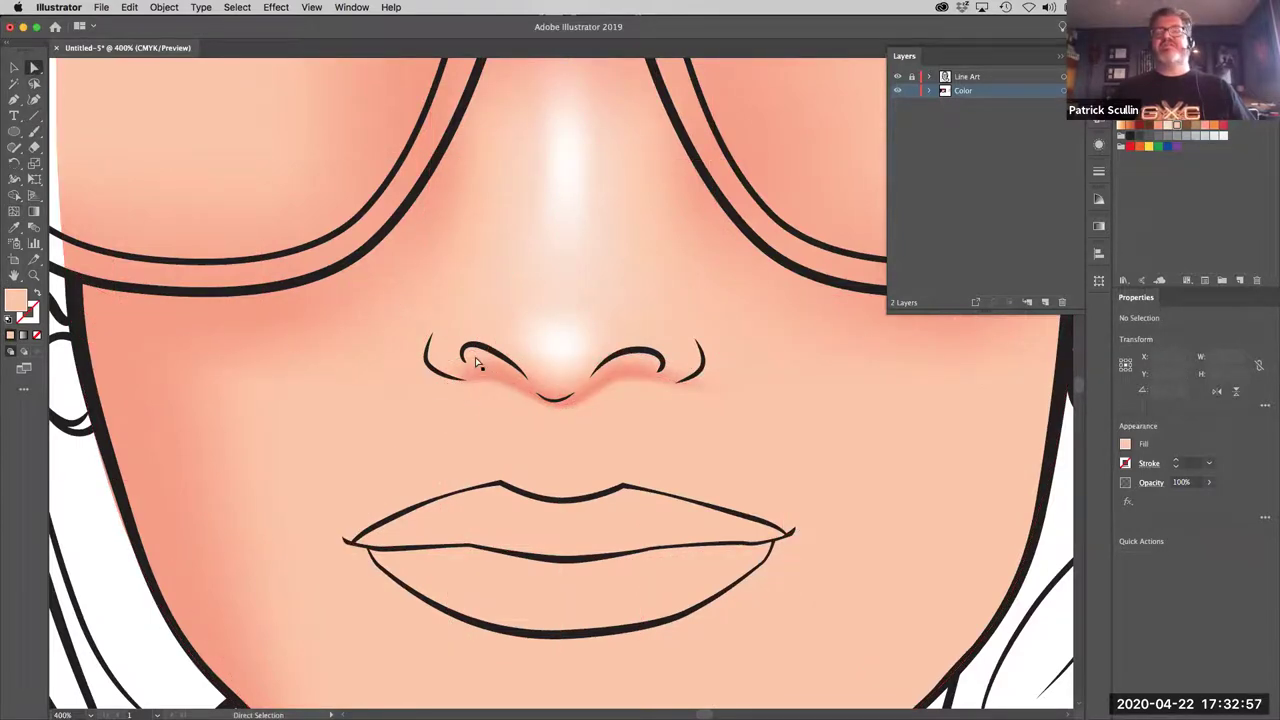
Step: Fine-tune the face mesh points along the top of the left nostril so the shading follows its outline
left_click(555, 378)
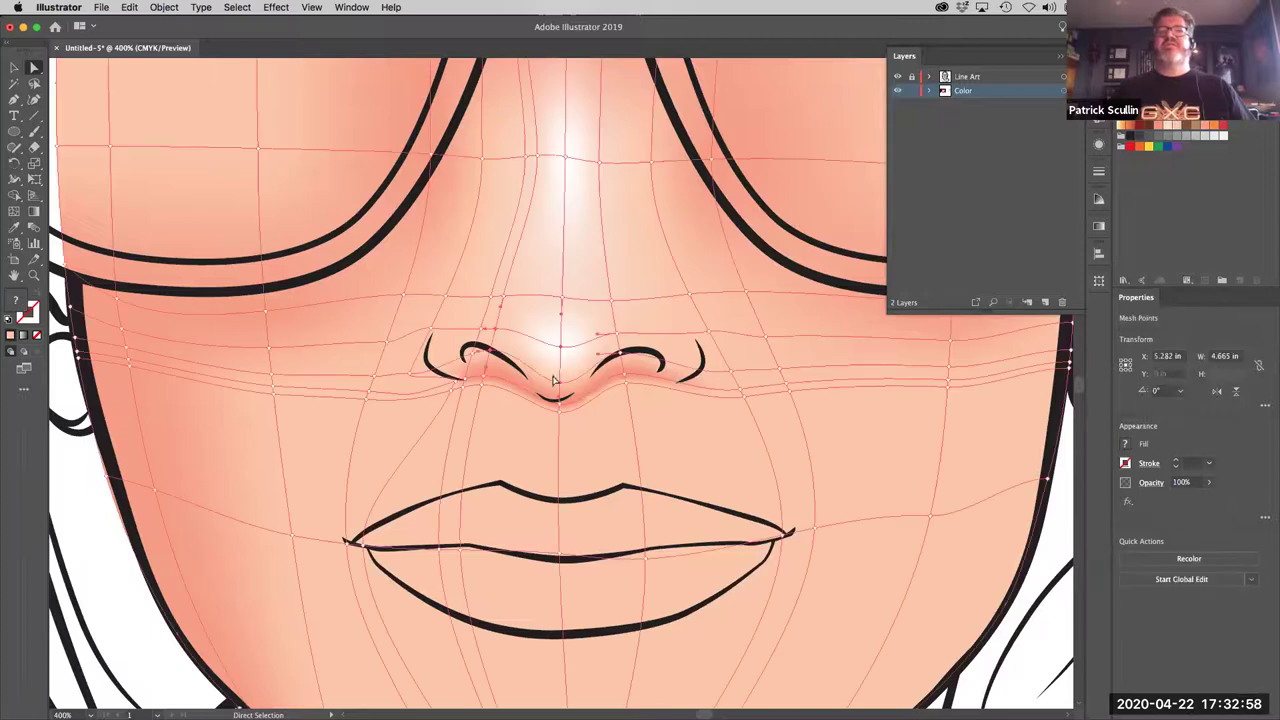
left_click(476, 335)
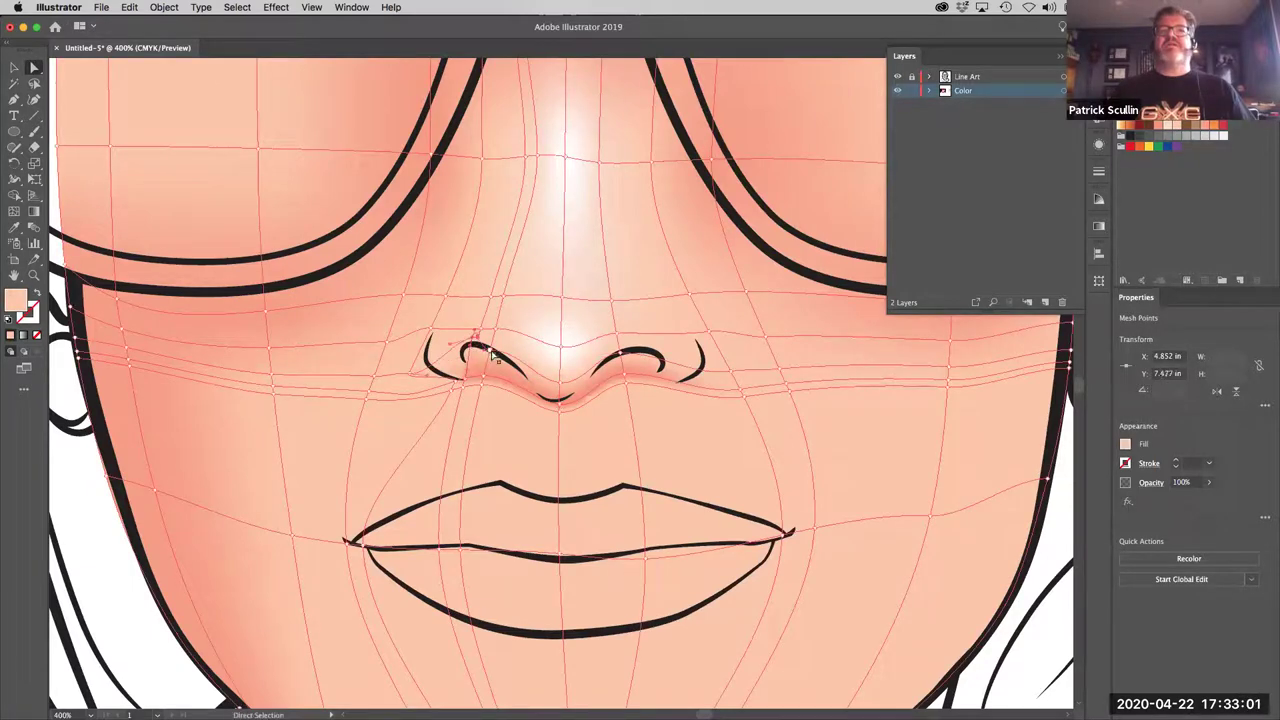
left_click(491, 351)
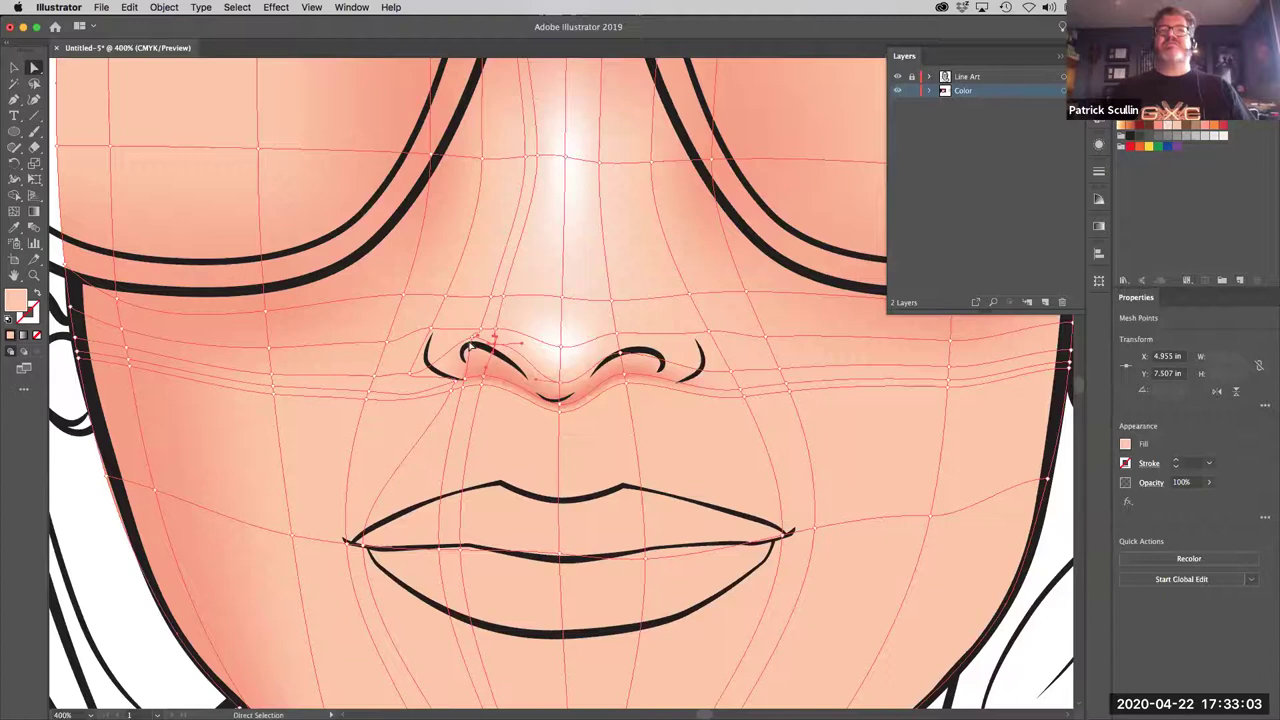
left_click_drag(470, 346, 466, 348)
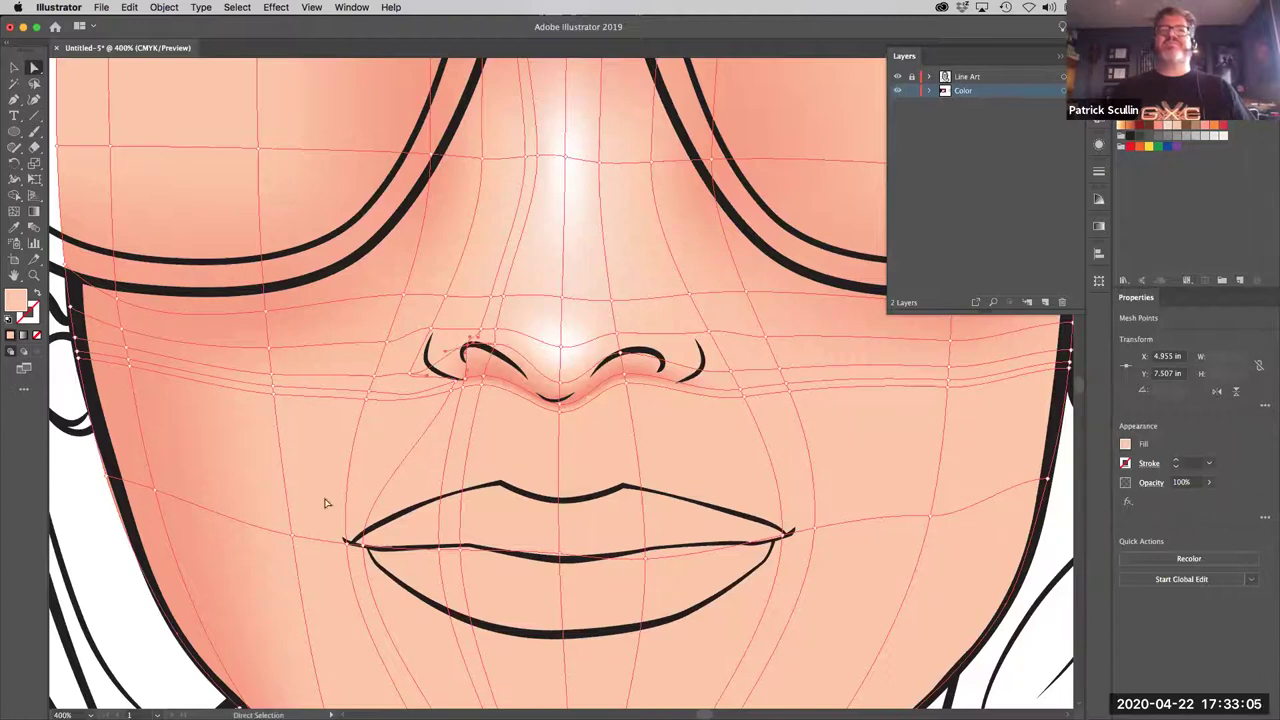
left_click(95, 528)
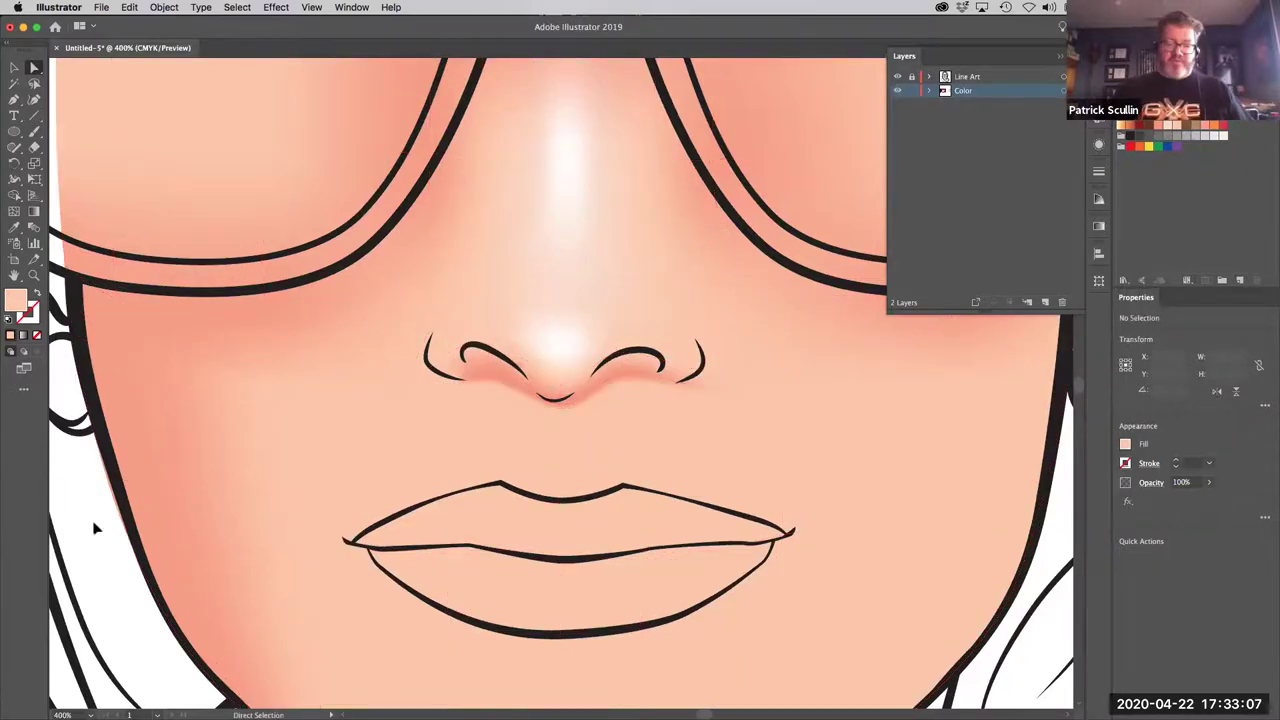
Step: Draw an ellipse about 1.99 by 1.72 in over the left sunglasses lens and fill it with the dark brown swatch
key("super+minus")
key("super+minus")
key("super+minus")
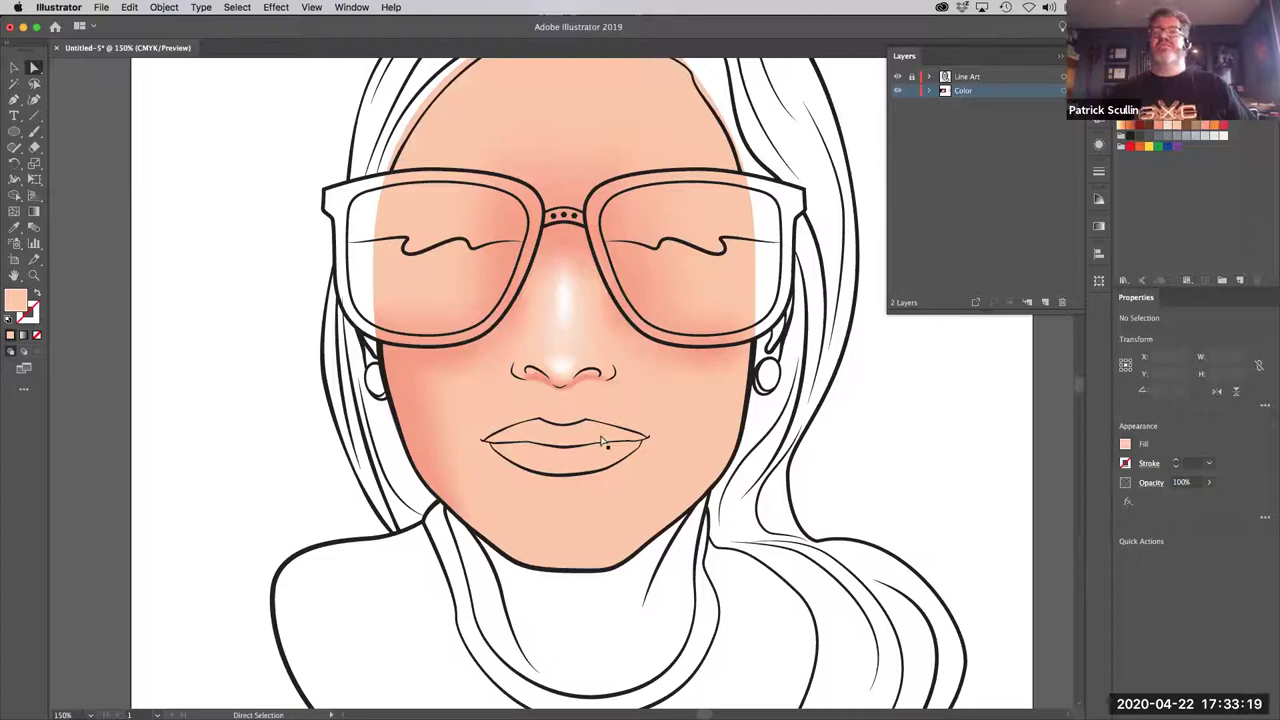
left_click(13, 131)
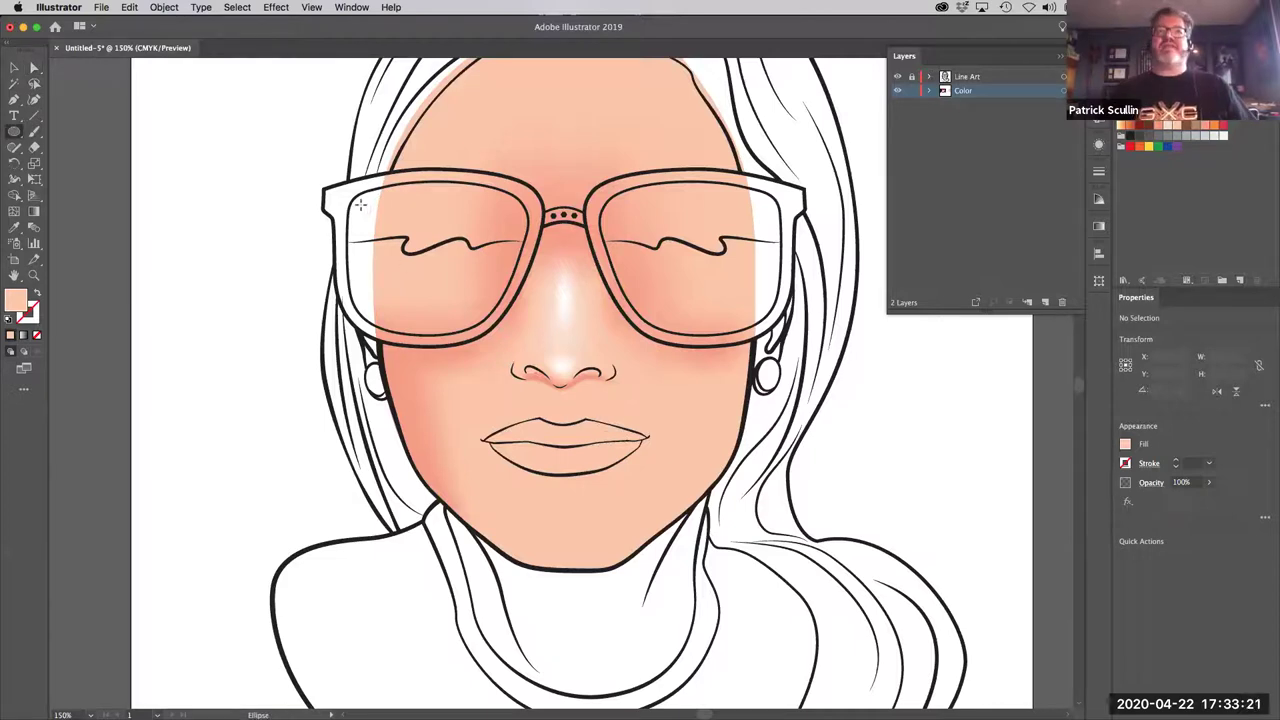
left_click_drag(349, 191, 514, 333)
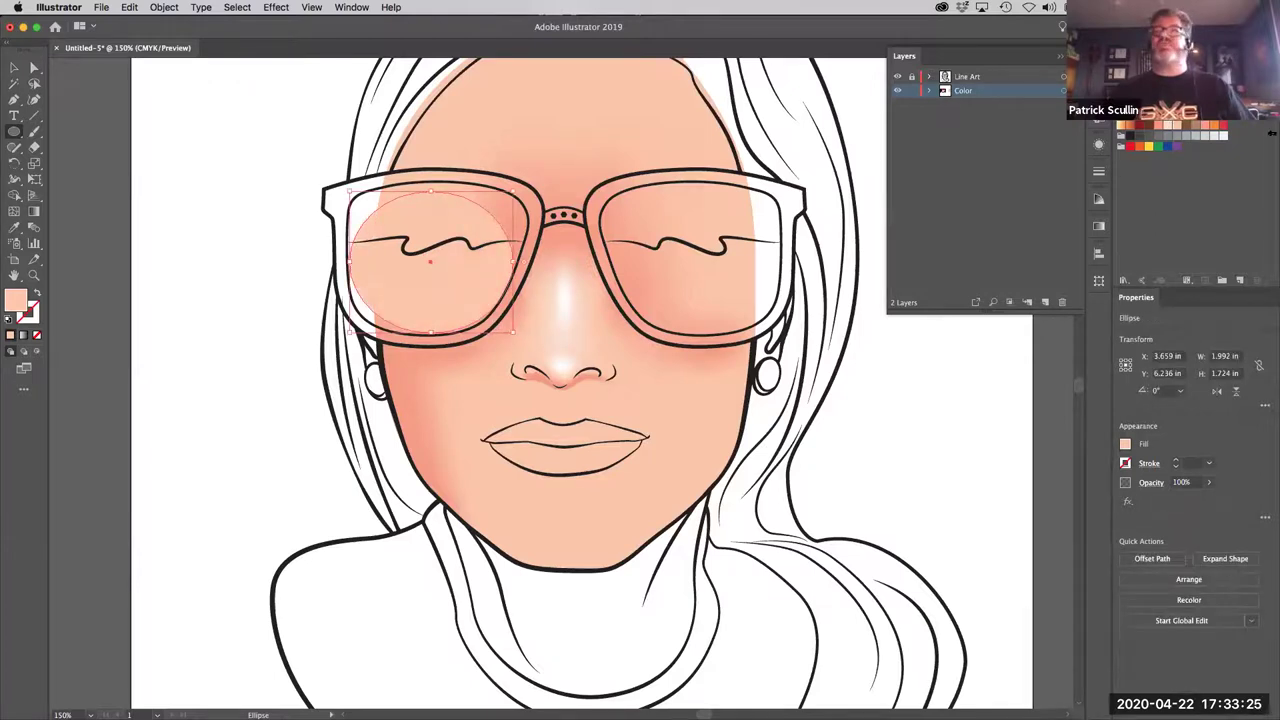
left_click(1193, 125)
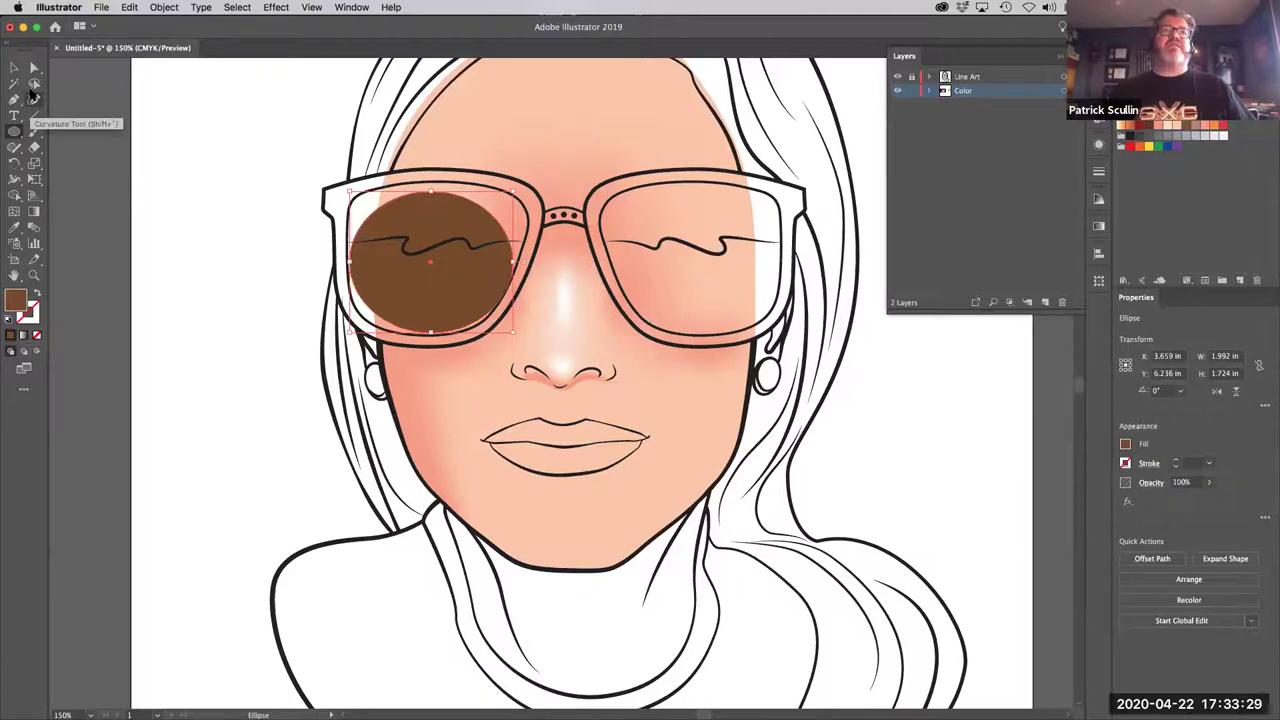
Step: Reshape the brown ellipse's top and left anchor points and curve handles to match the left lens's upper outer corner
left_click(34, 67)
left_click(430, 190)
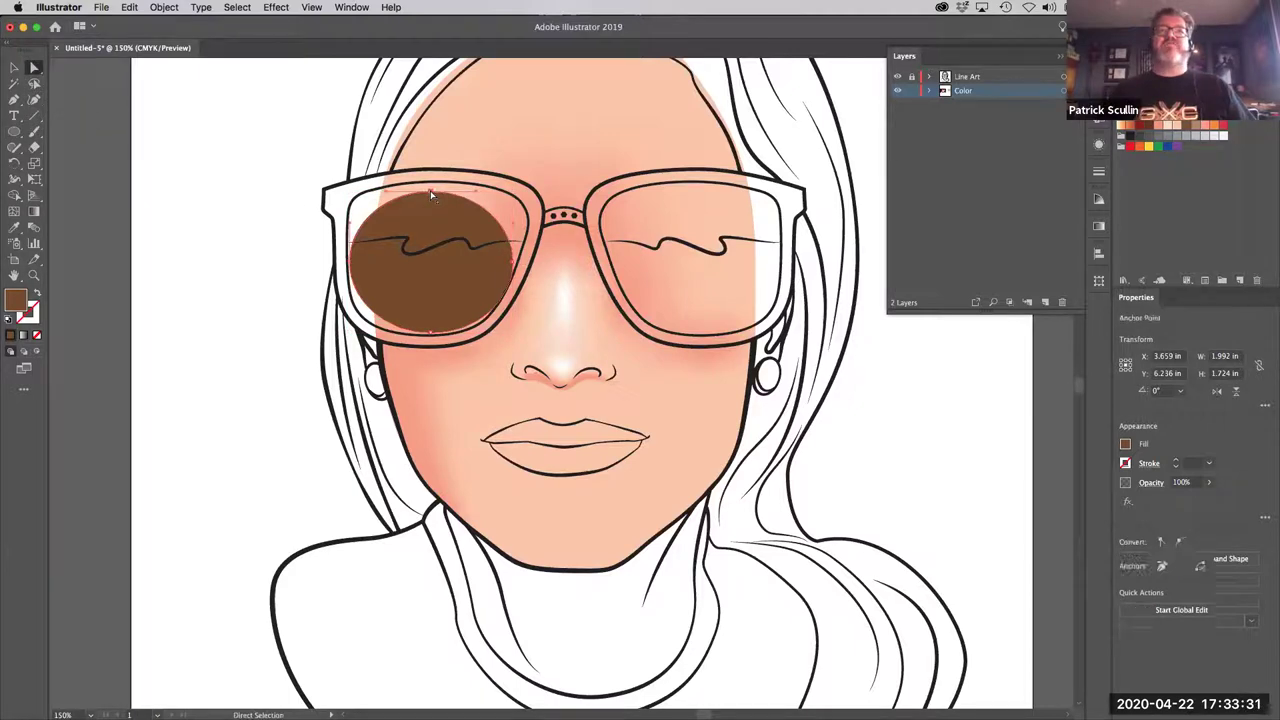
left_click_drag(430, 190, 430, 180)
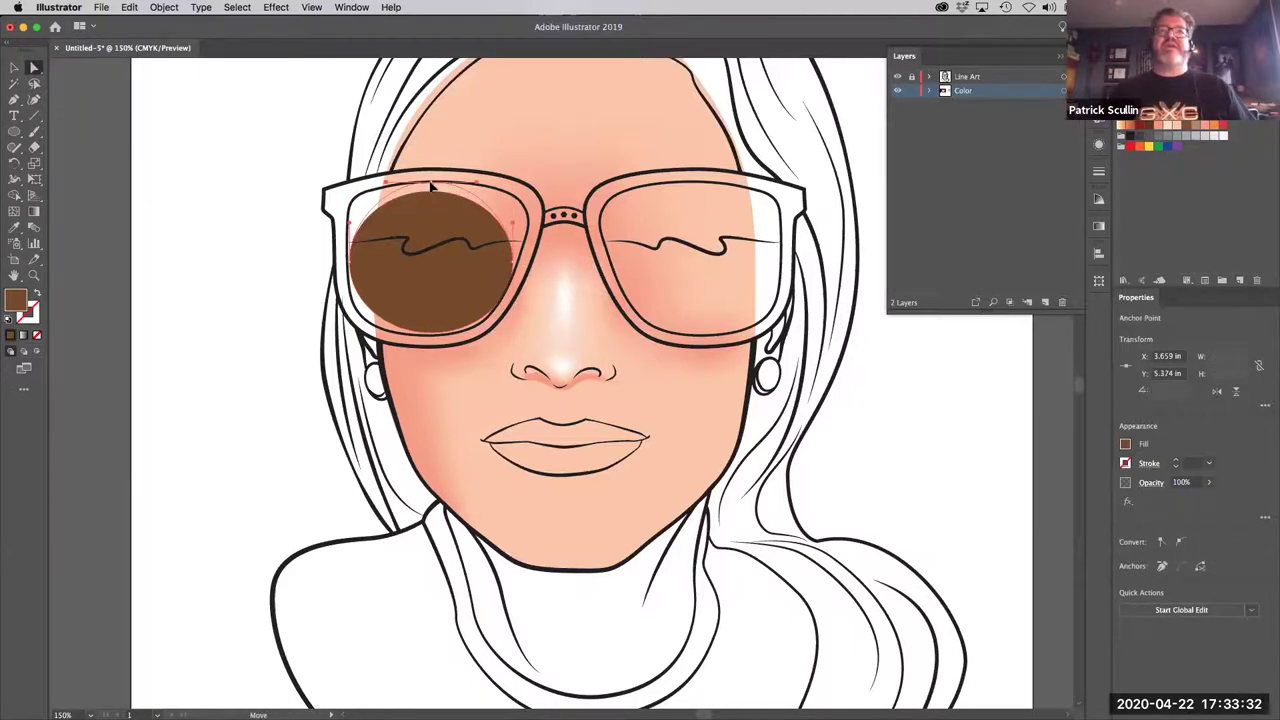
left_click(350, 245)
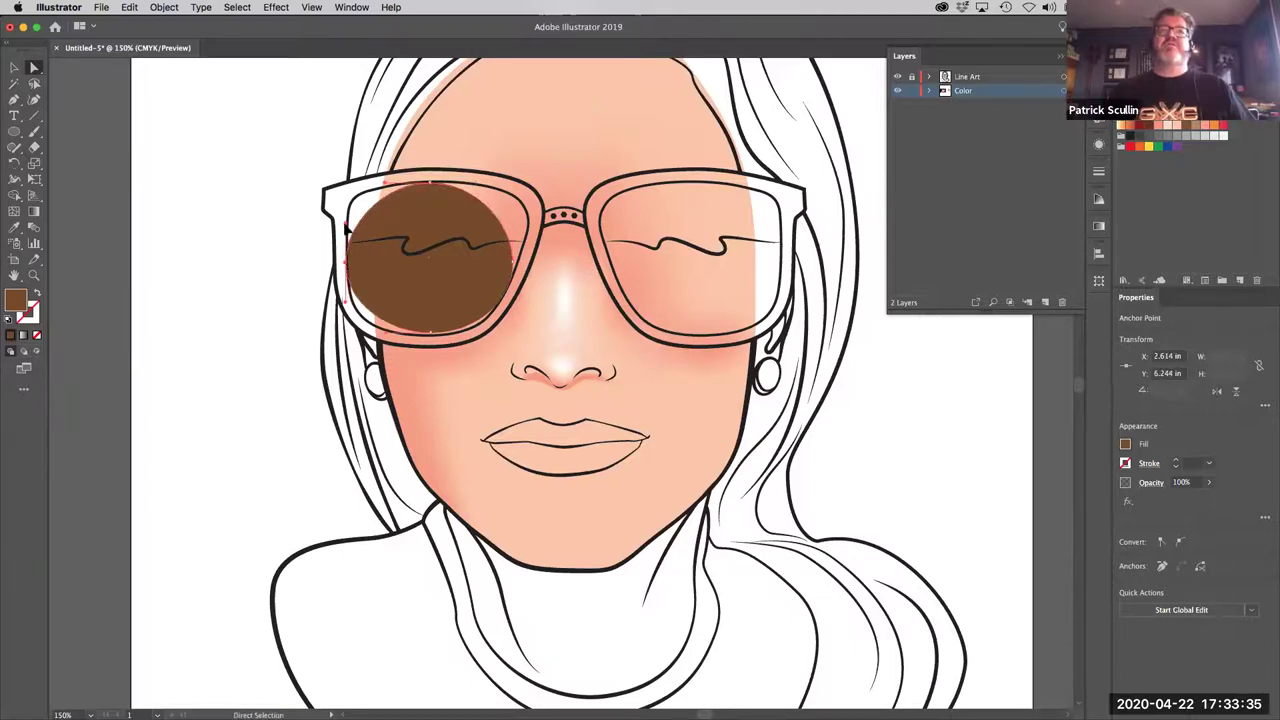
left_click(381, 193)
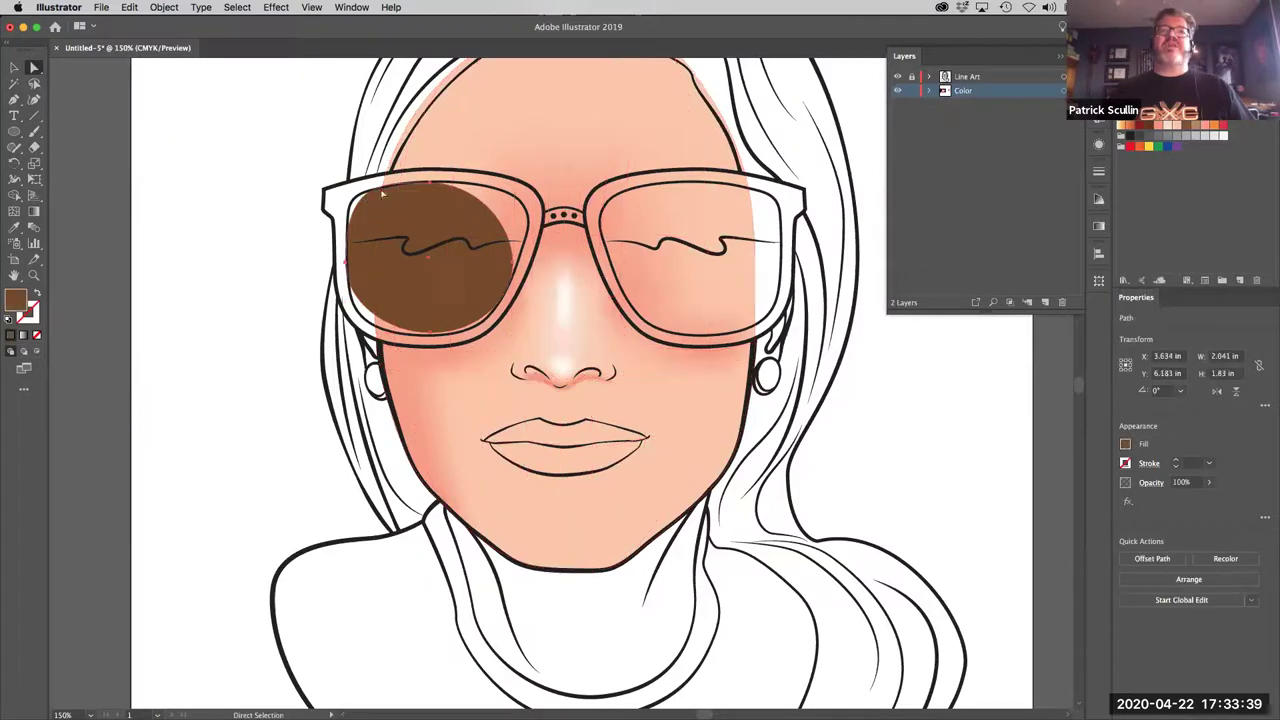
left_click(388, 187)
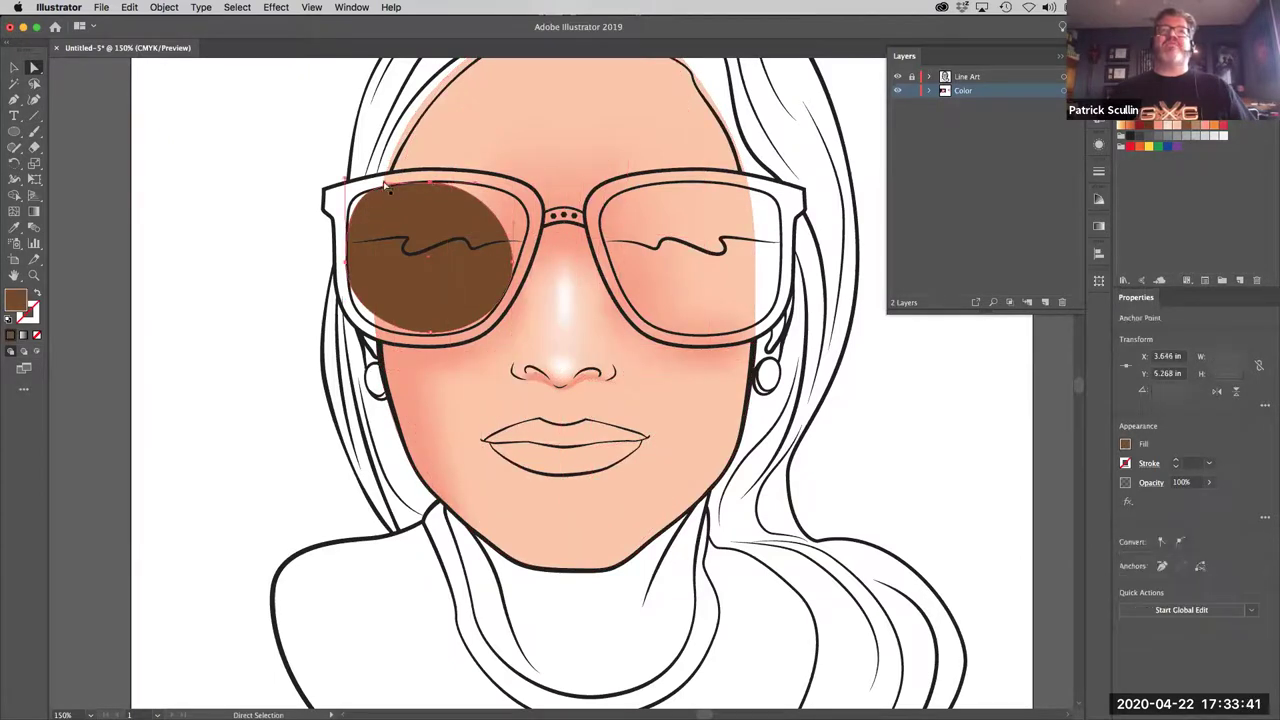
left_click(370, 200)
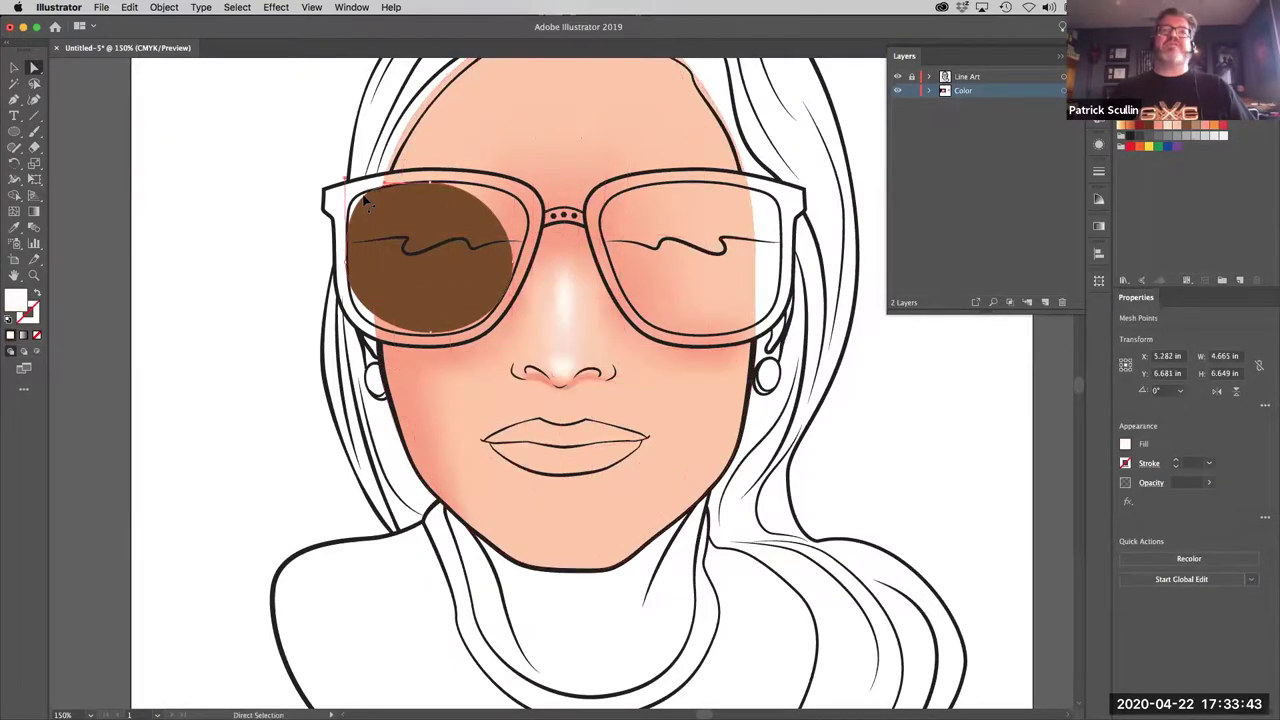
left_click(390, 188)
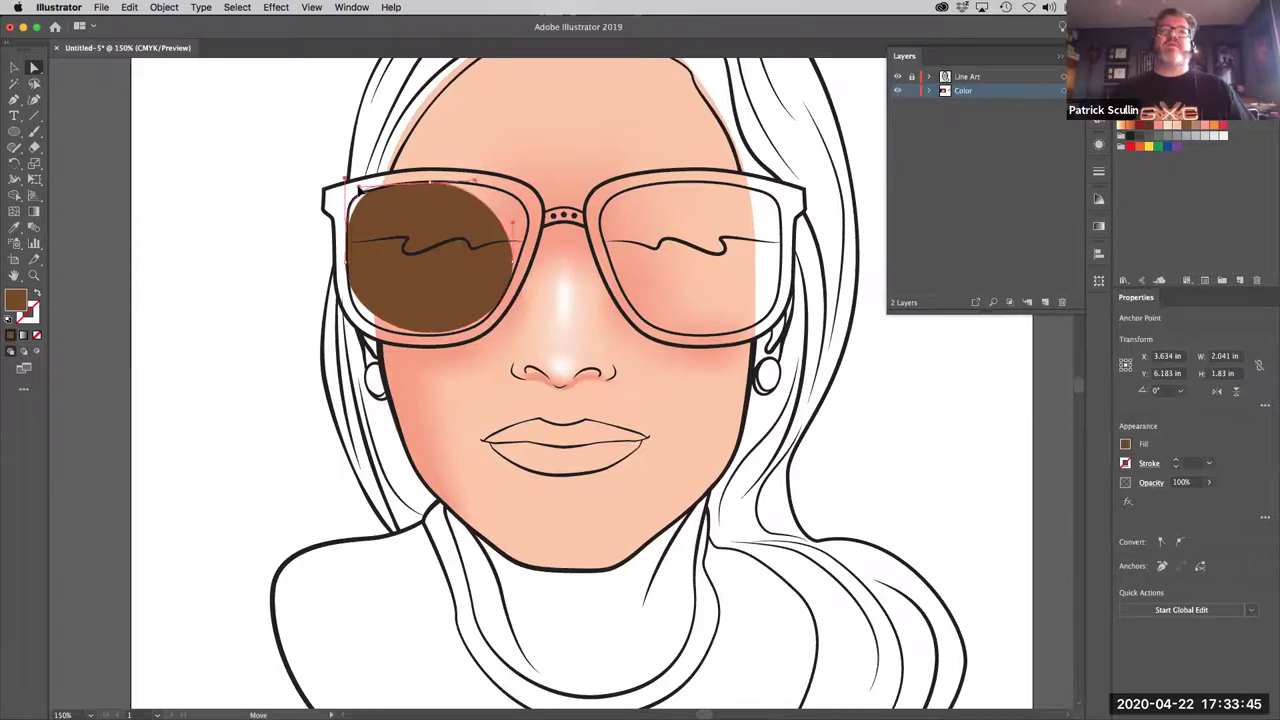
Step: Extend the brown shape's right anchor point and curves to fill the left lens's upper corner beside the nose bridge
left_click(510, 264)
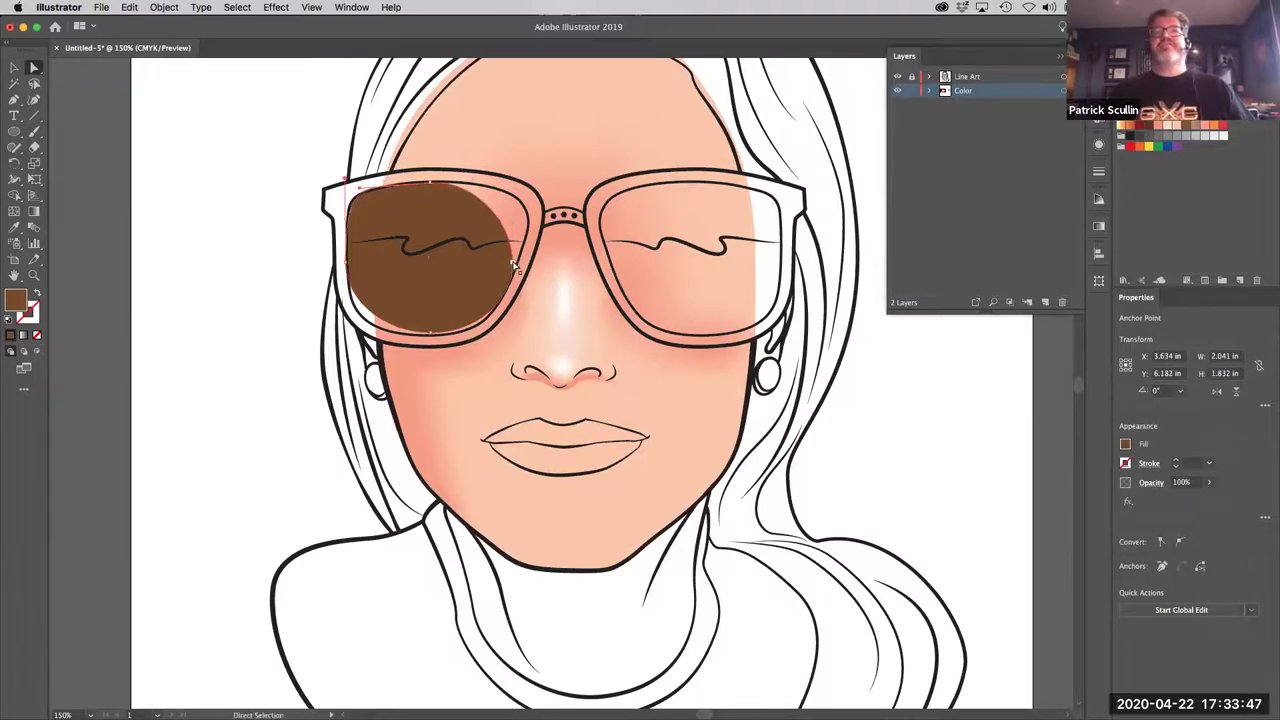
left_click_drag(513, 264, 517, 263)
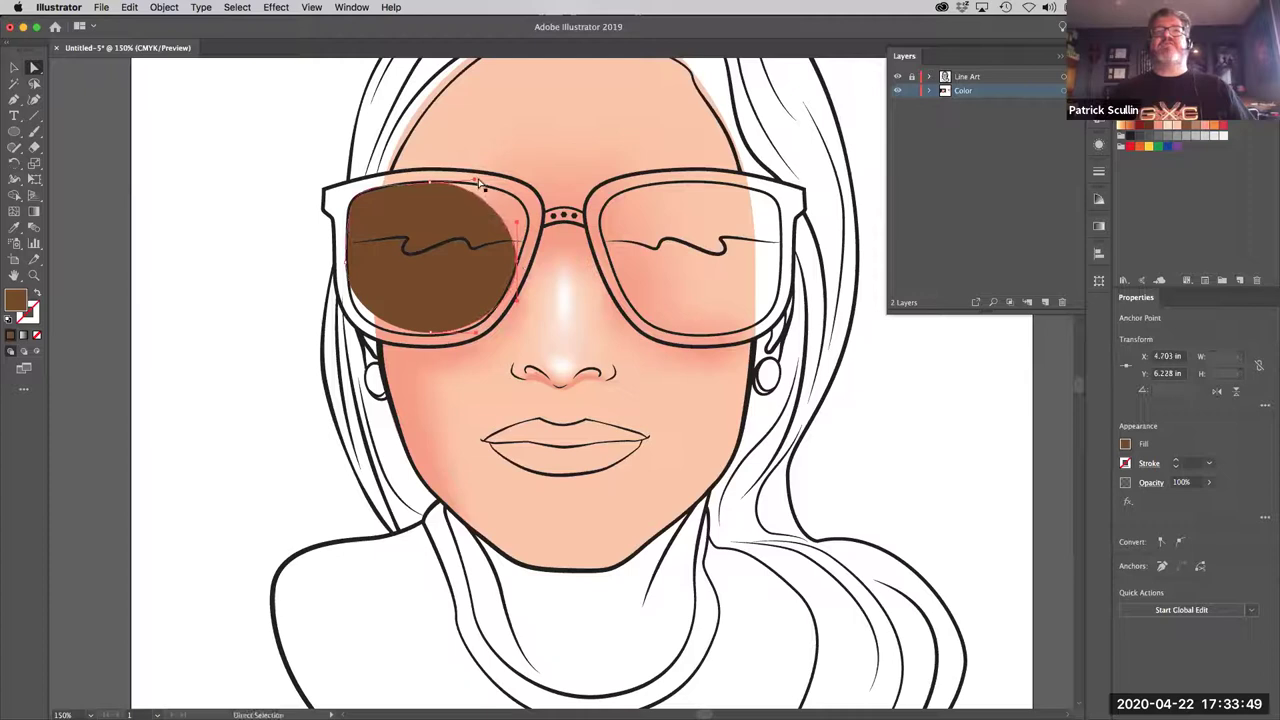
left_click_drag(478, 181, 560, 177)
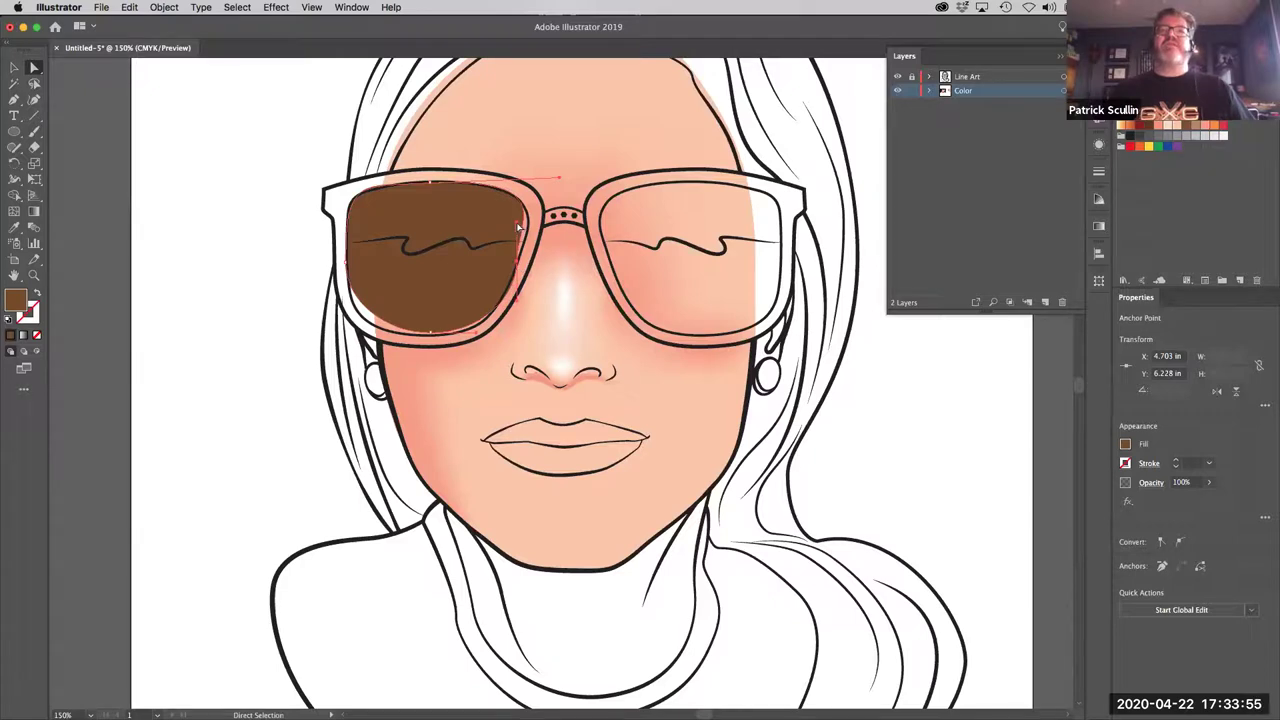
left_click_drag(518, 228, 527, 235)
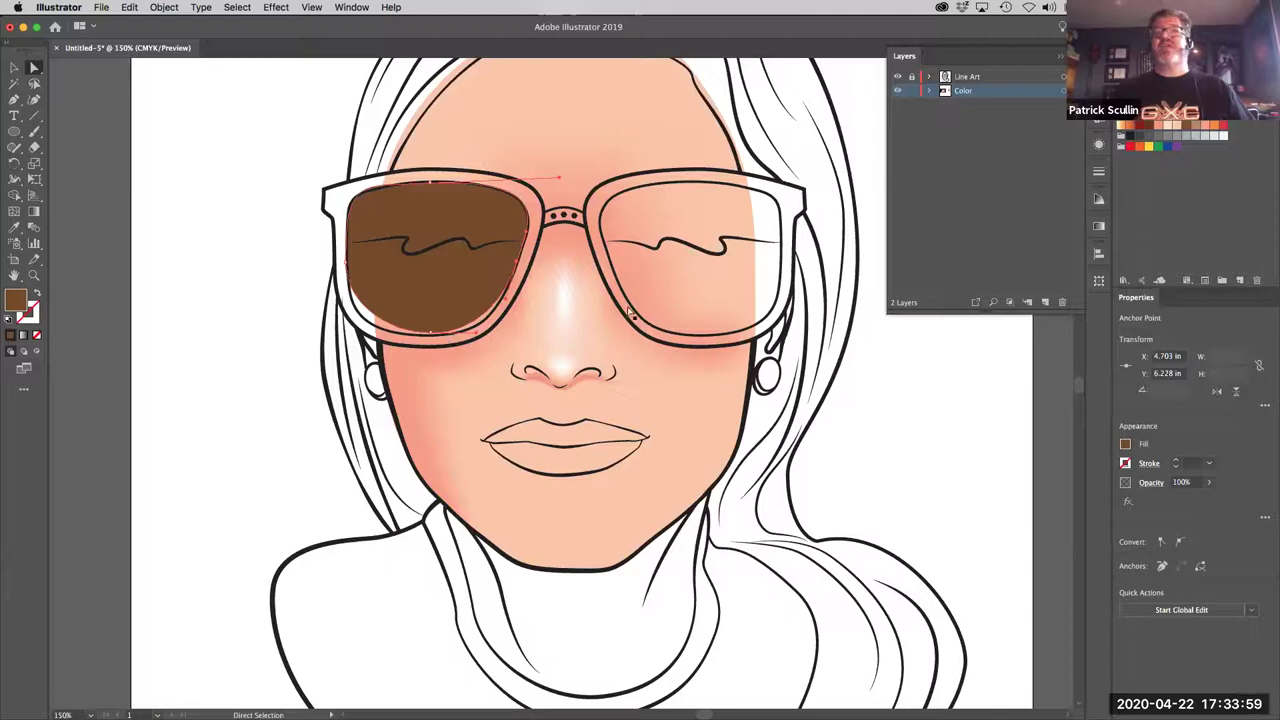
Step: Select the face's gradient mesh and lock it
left_click(567, 329)
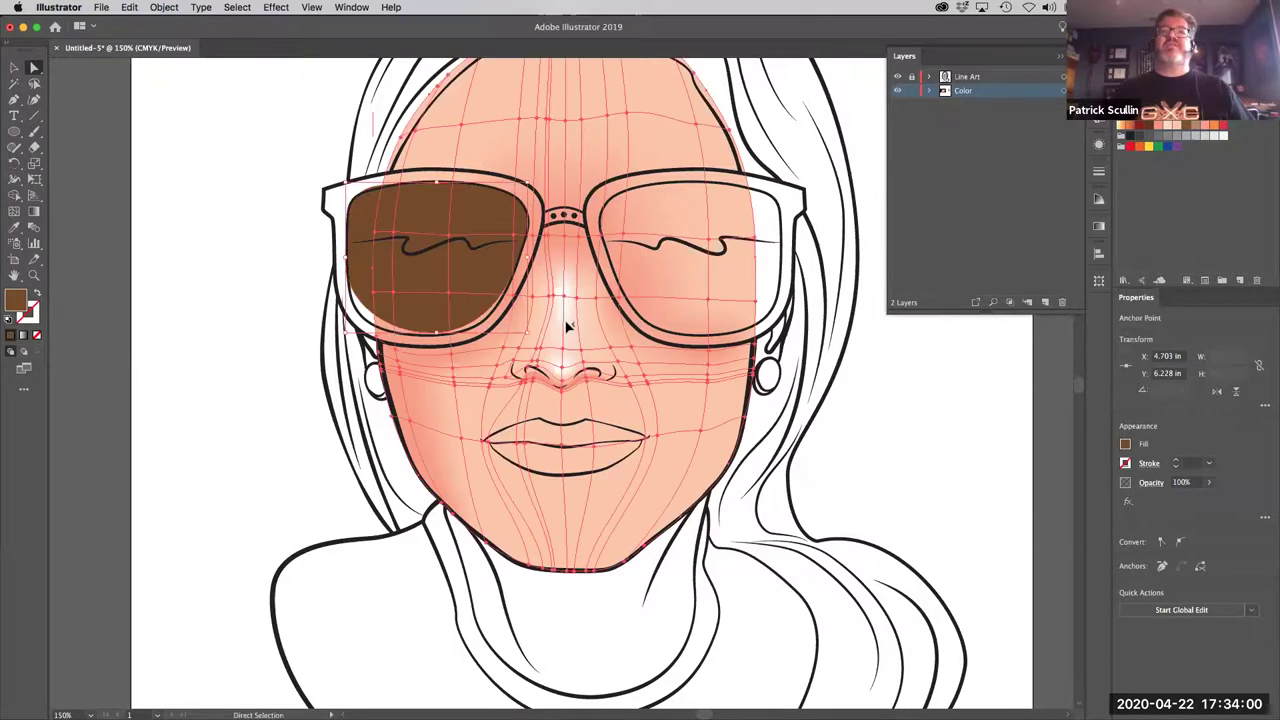
left_click(163, 7)
mouse_move(250, 96)
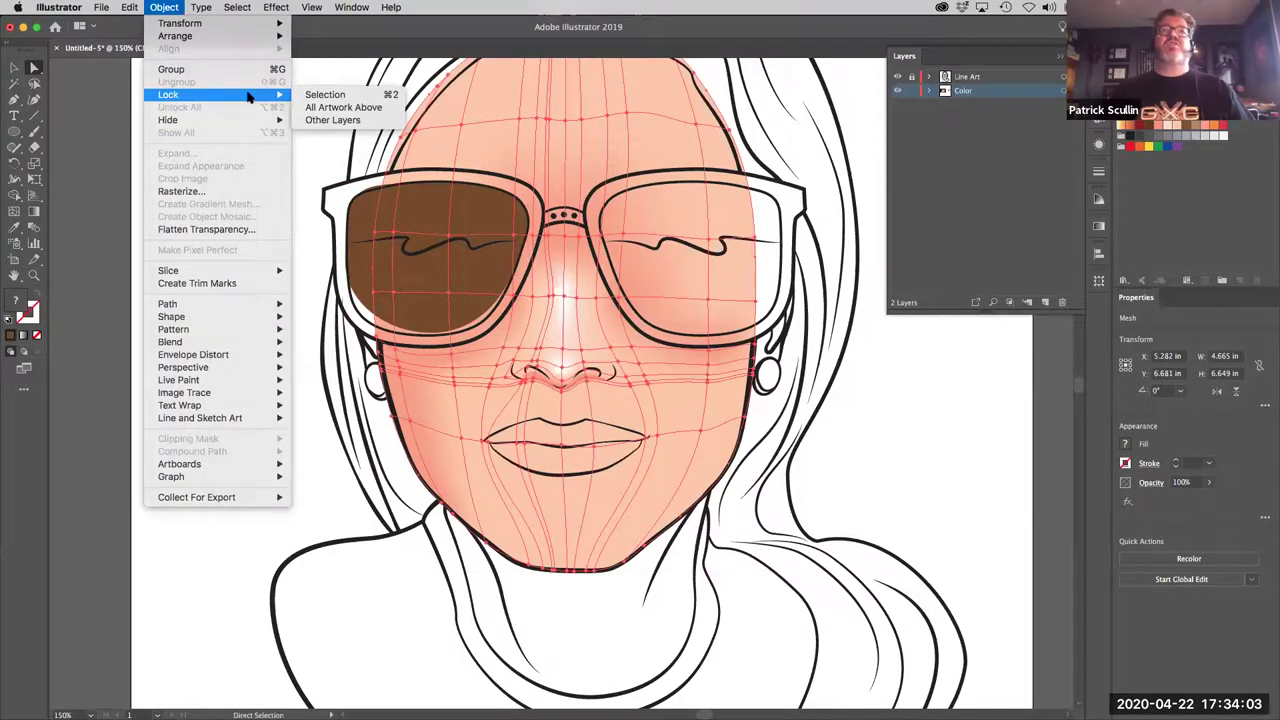
left_click(327, 95)
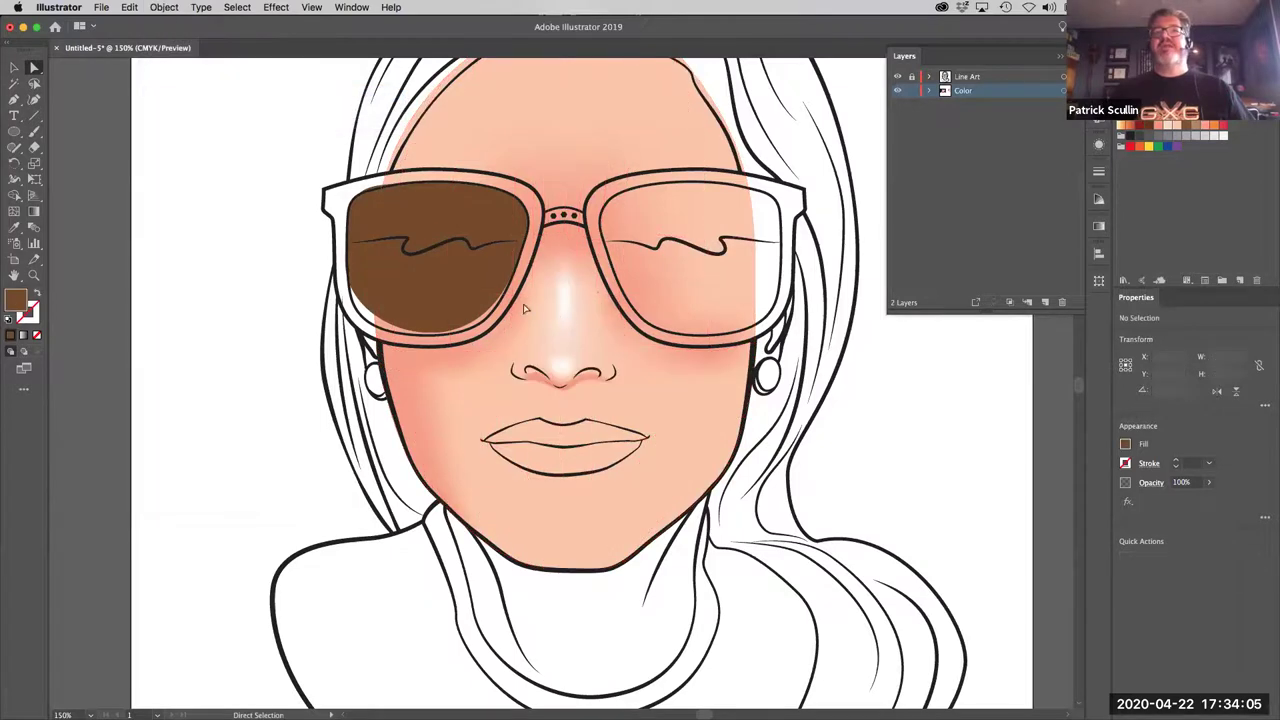
Step: Turn the brown left lens into a gradient mesh with a center point and horizontal mesh lines above and below it
left_click(500, 215)
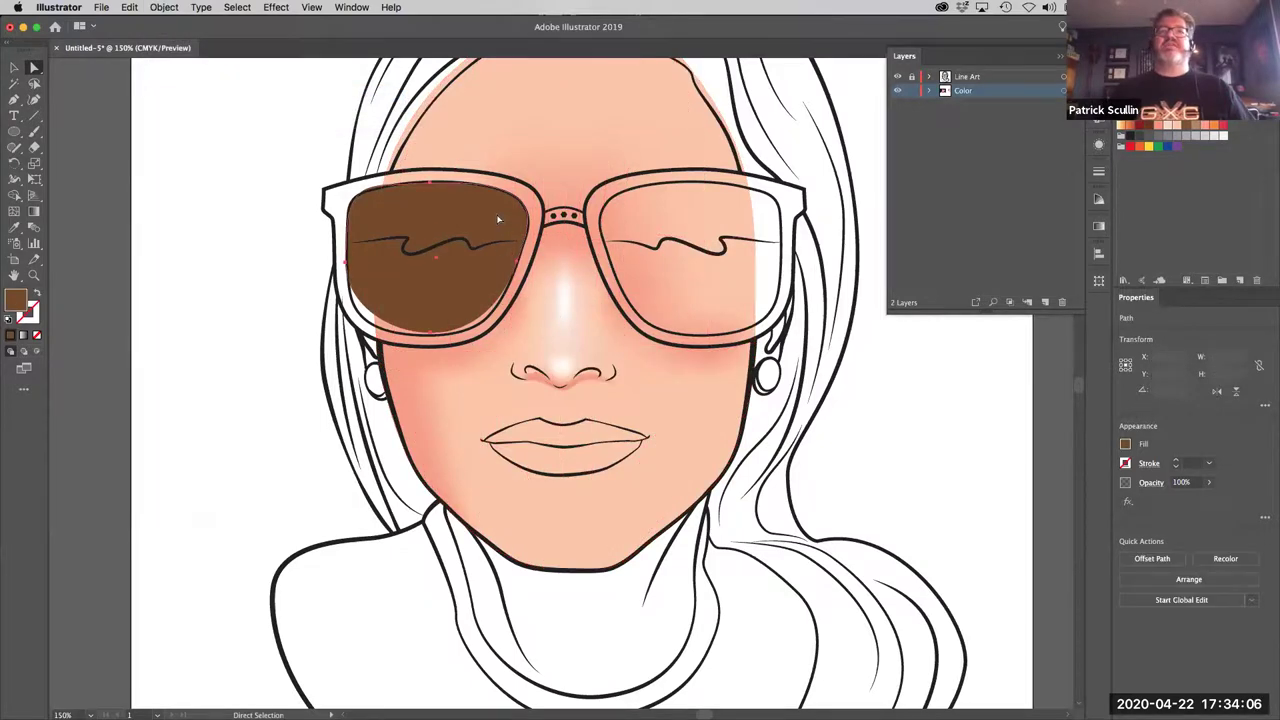
left_click(14, 212)
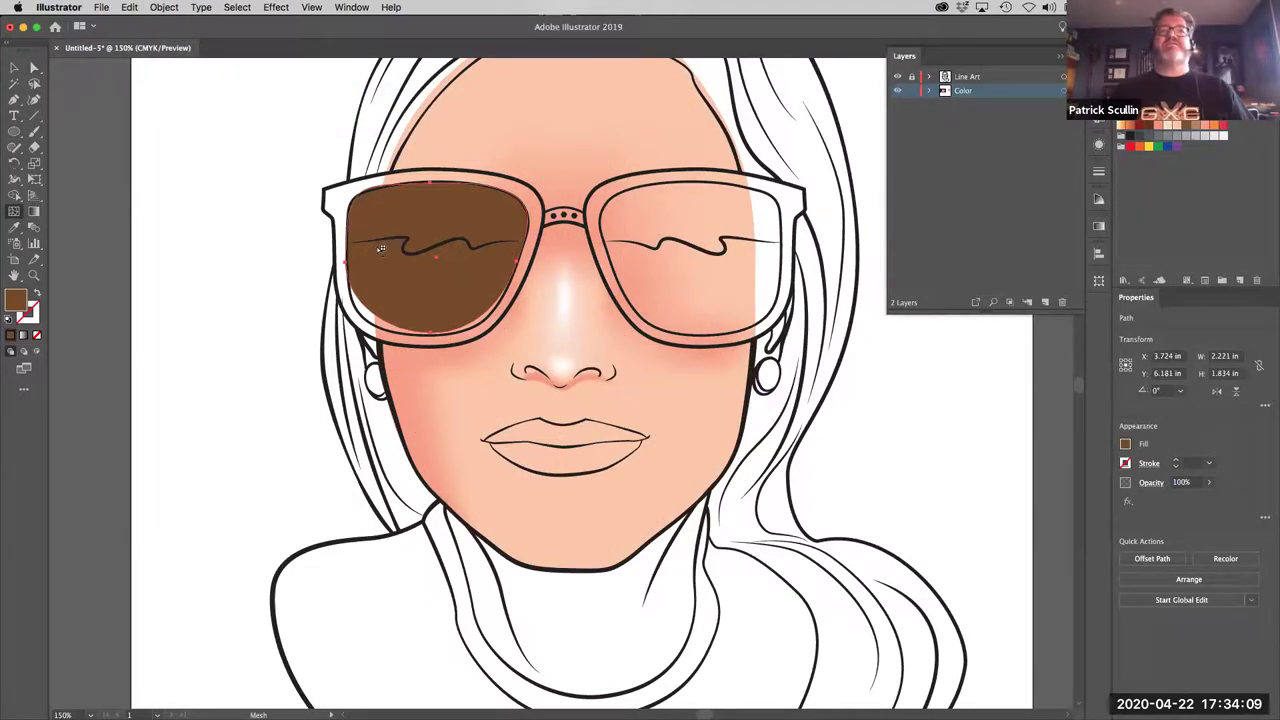
left_click(433, 251)
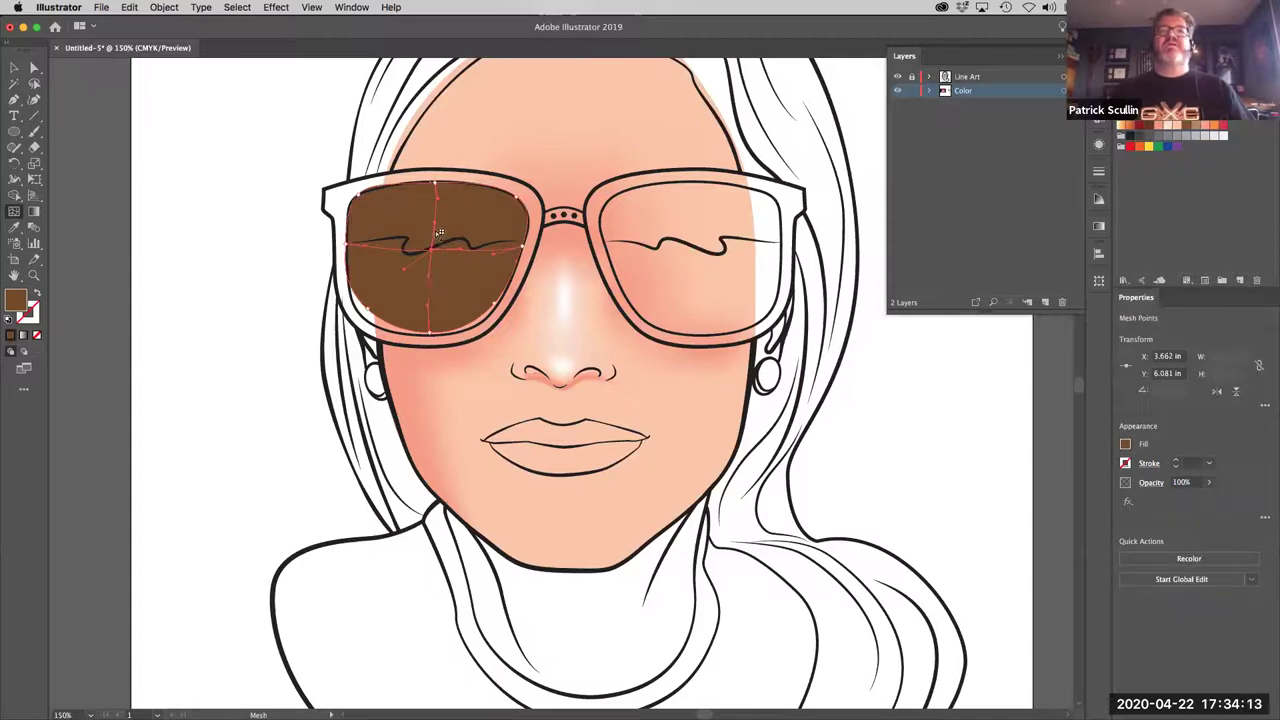
left_click_drag(437, 231, 434, 226)
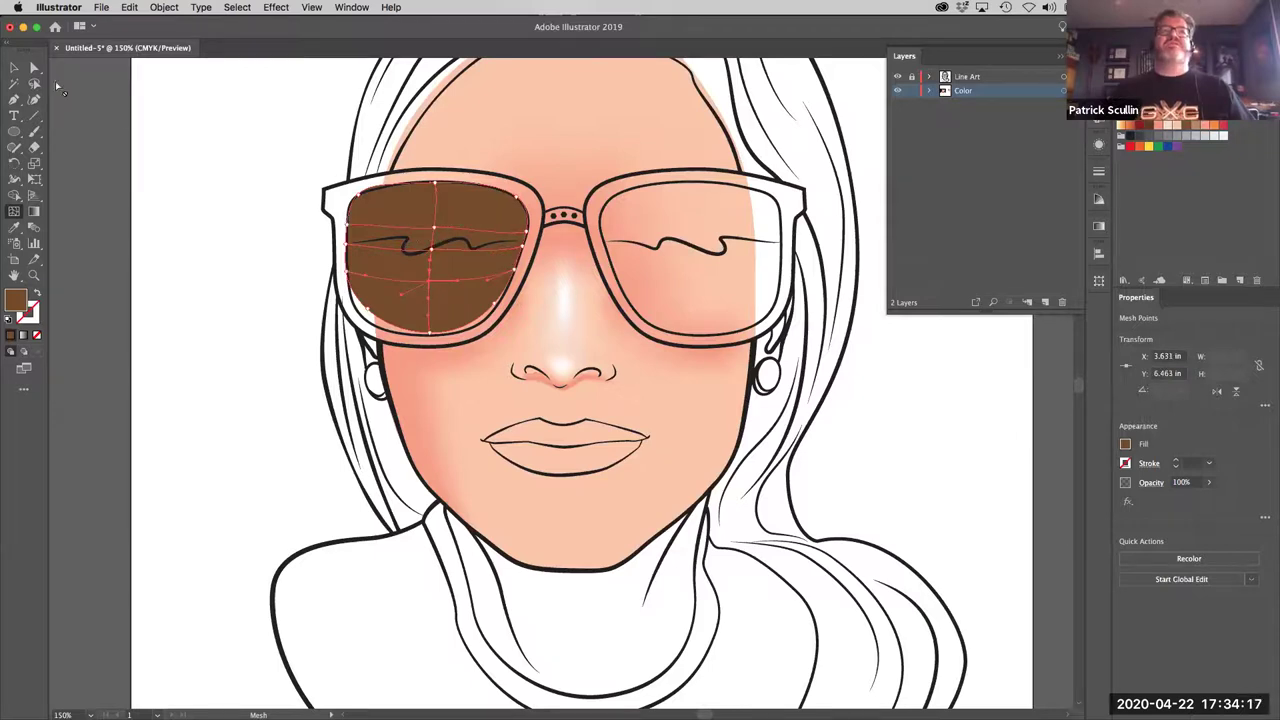
Step: Color the left lens's center mesh point with the light tan swatch to create a soft highlight across the middle
left_click(34, 68)
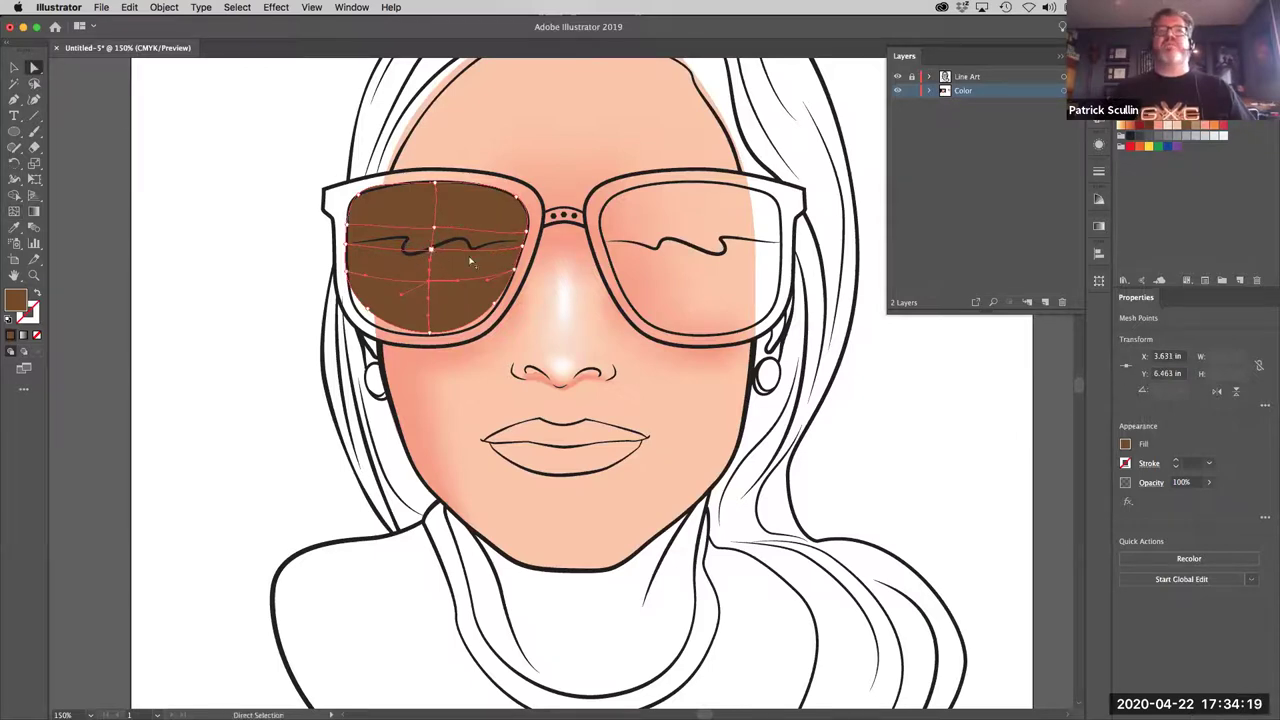
key("ctrl+z")
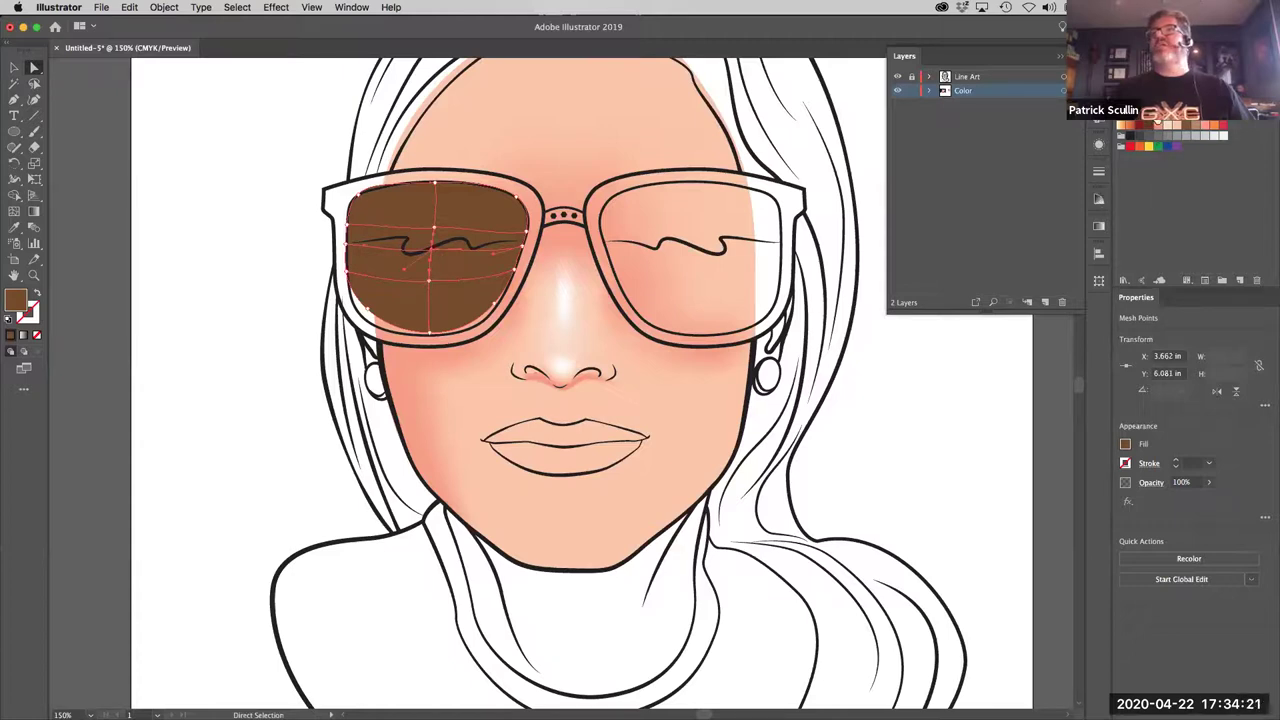
left_click(1157, 120)
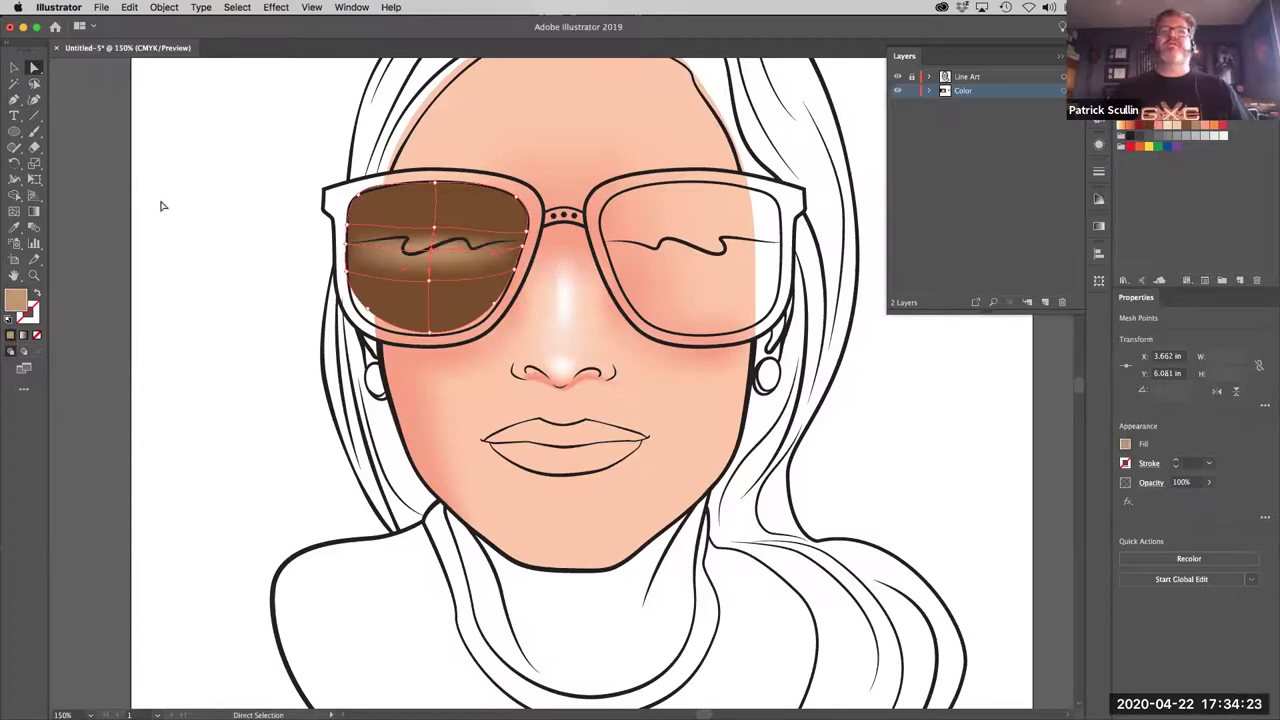
left_click(182, 228)
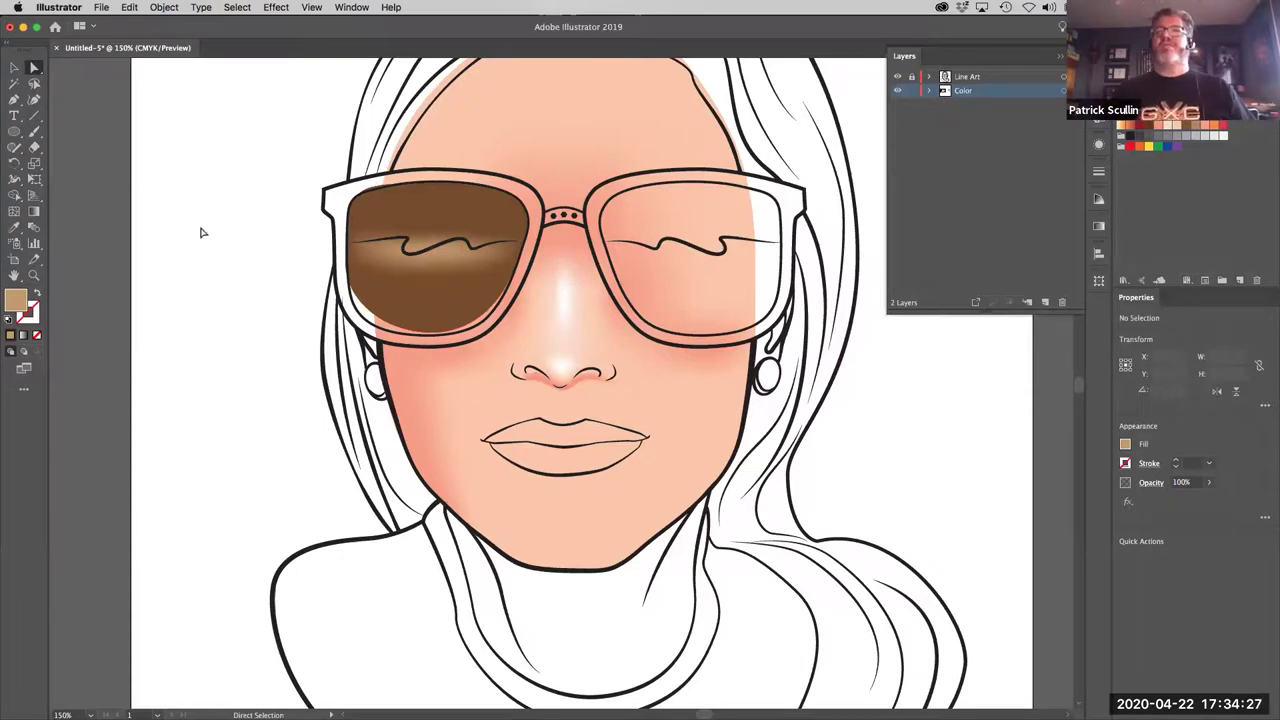
left_click(405, 315)
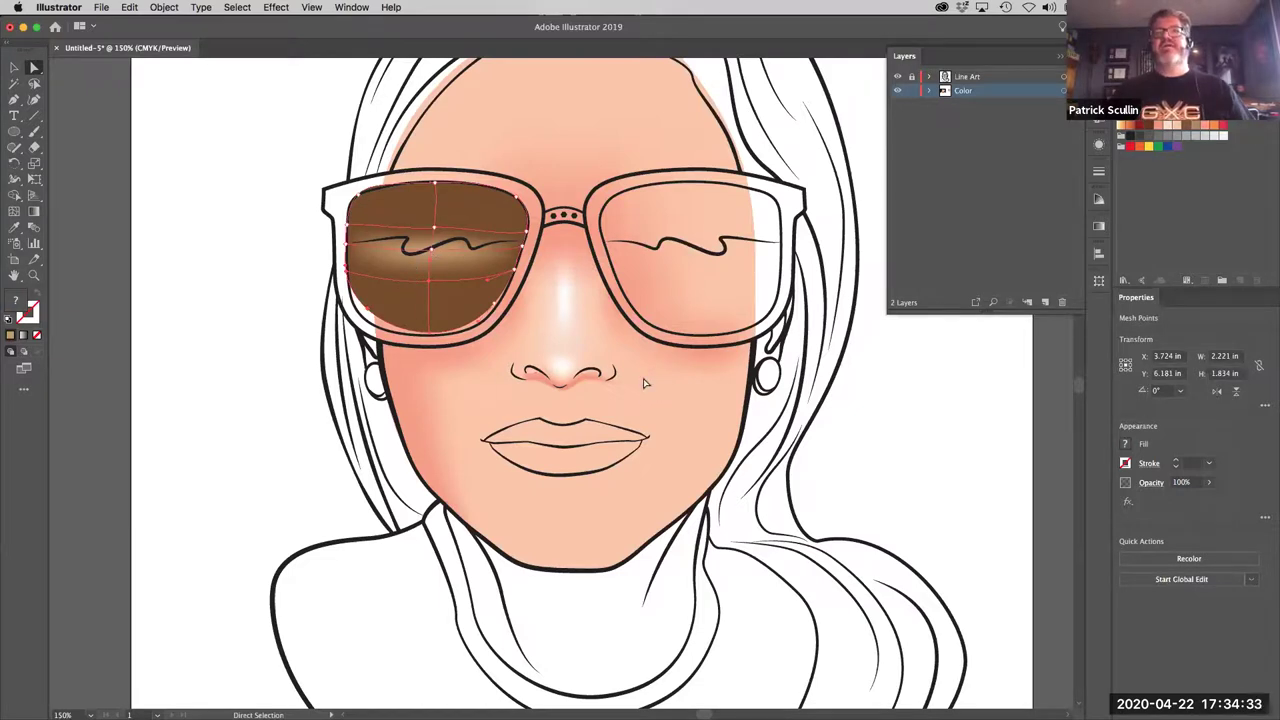
Step: Draw a closed dark red shape along the outer outline of the left sunglasses frame and place it behind the brown lens
left_click(242, 296)
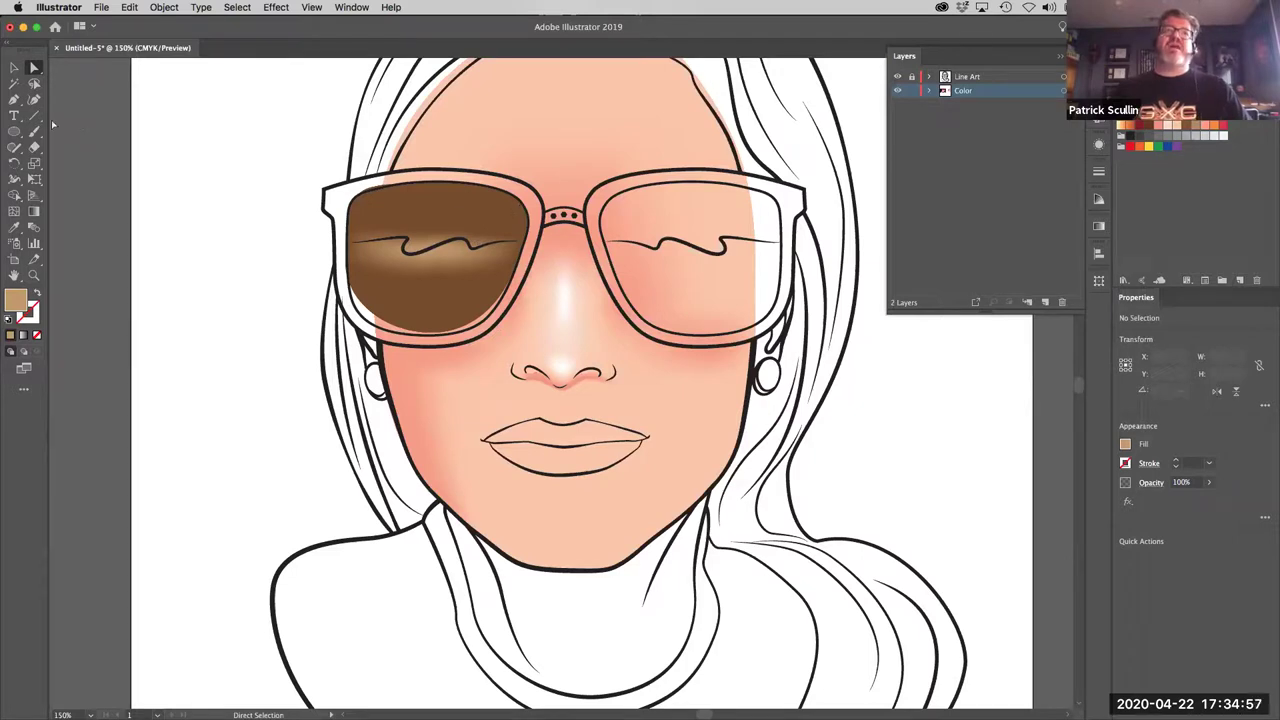
left_click(14, 99)
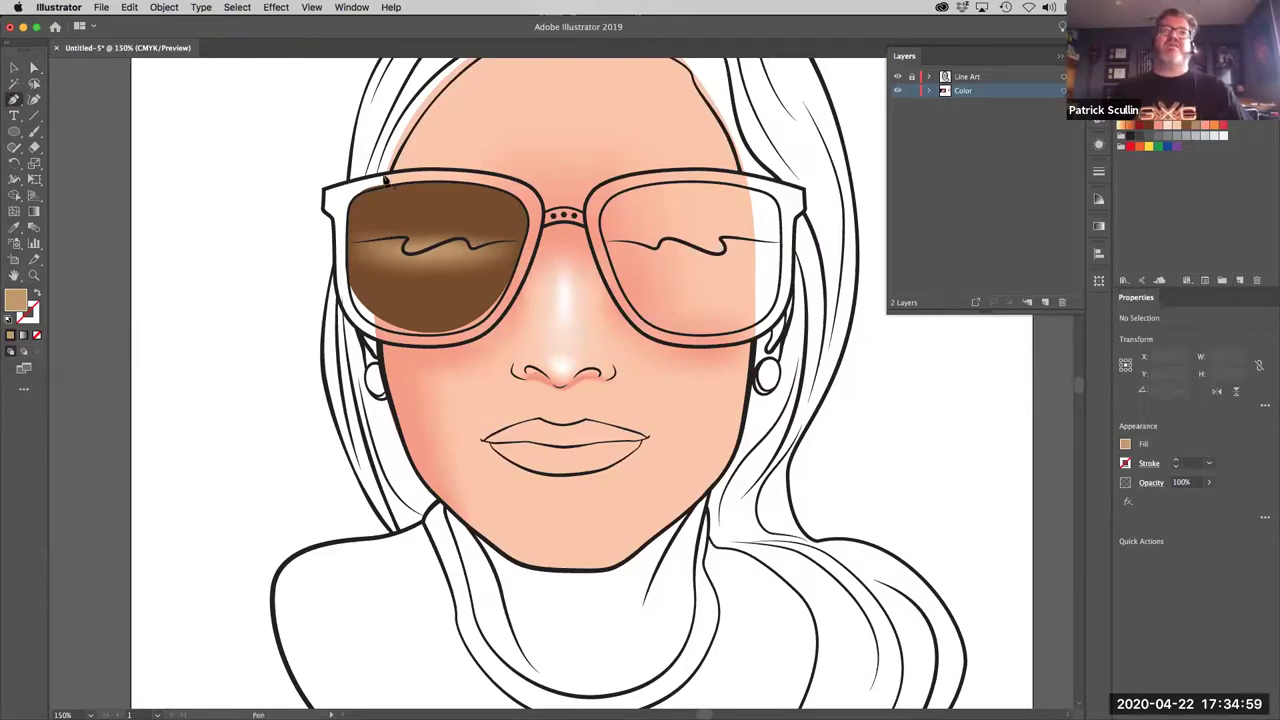
left_click(324, 186)
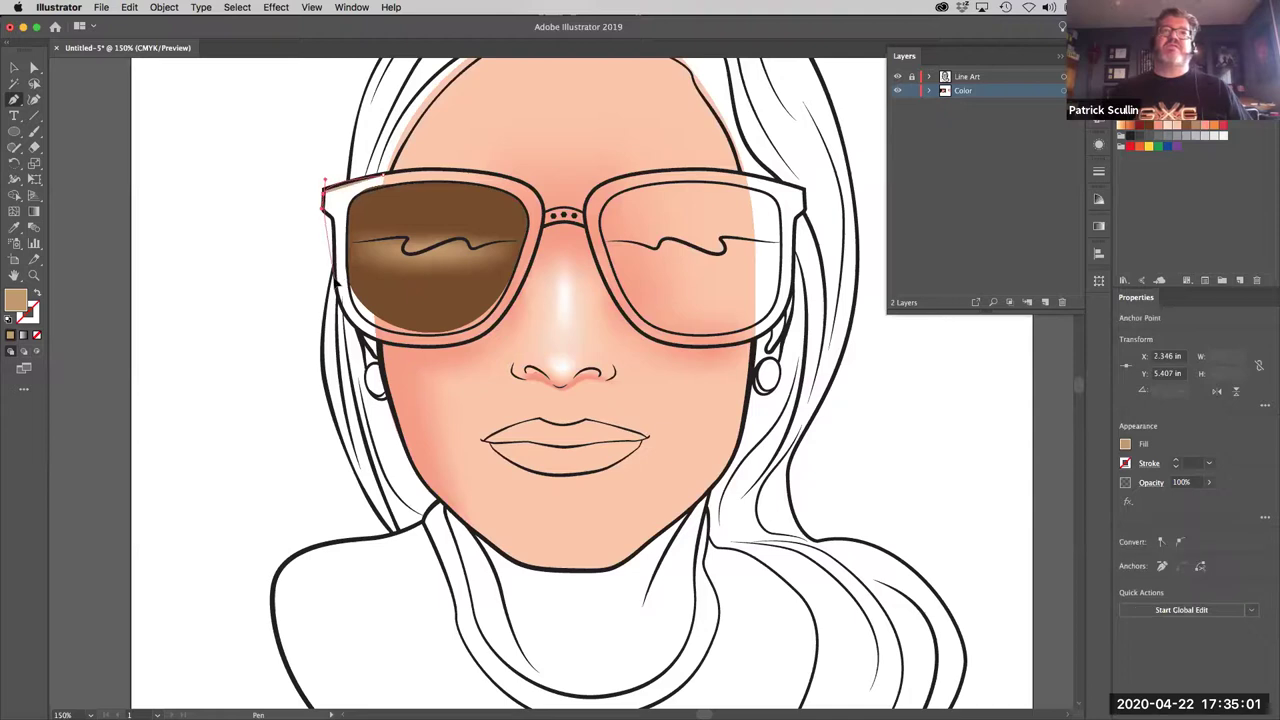
left_click_drag(335, 281, 336, 323)
left_click_drag(403, 346, 441, 351)
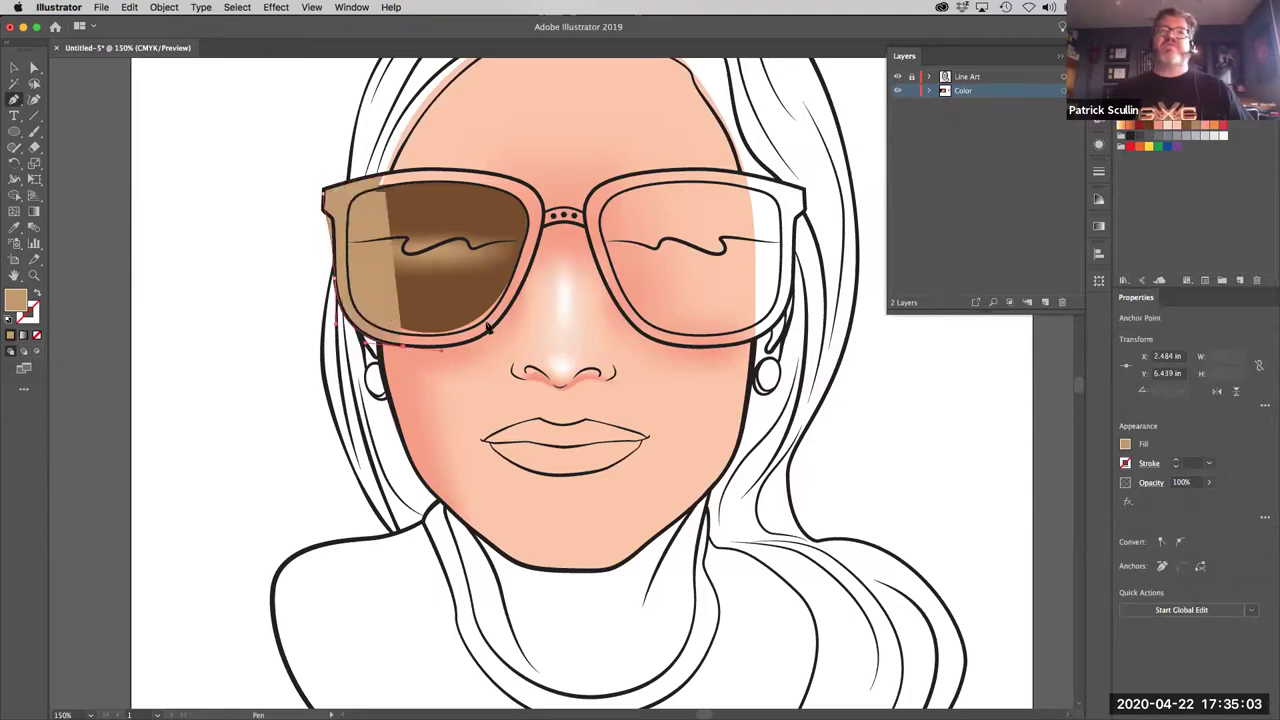
left_click_drag(509, 307, 500, 172)
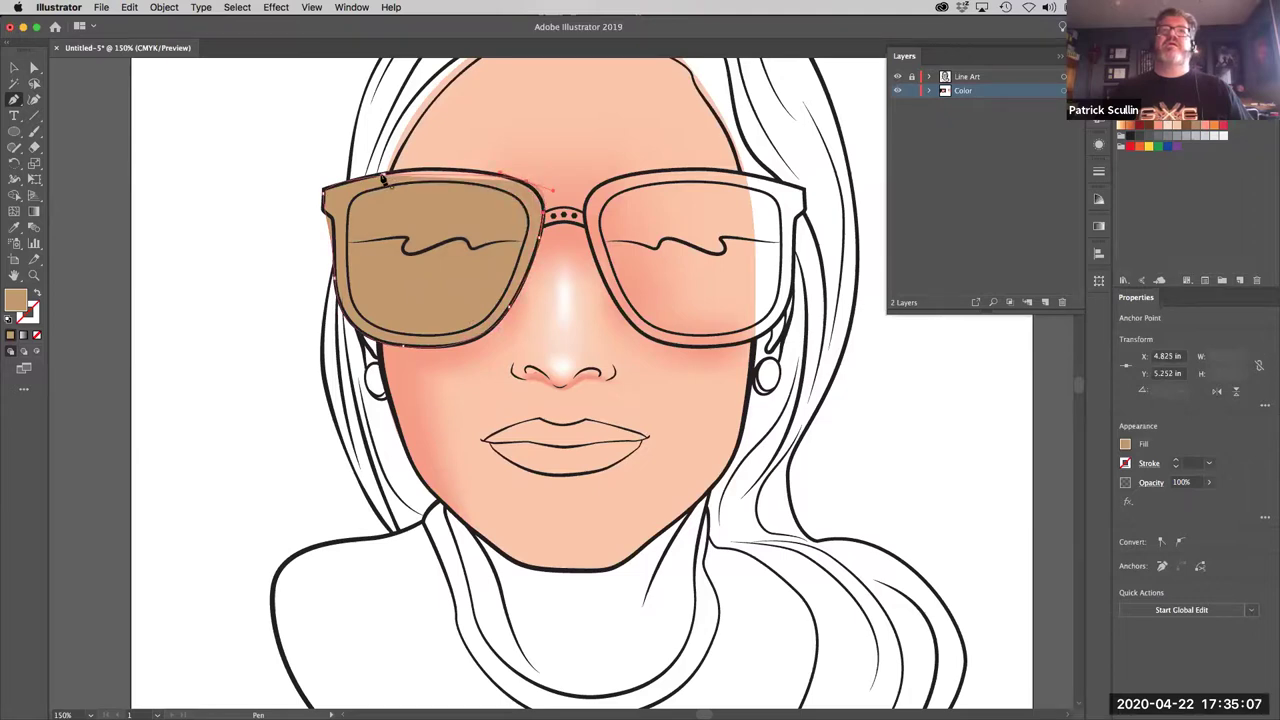
left_click_drag(383, 176, 322, 193)
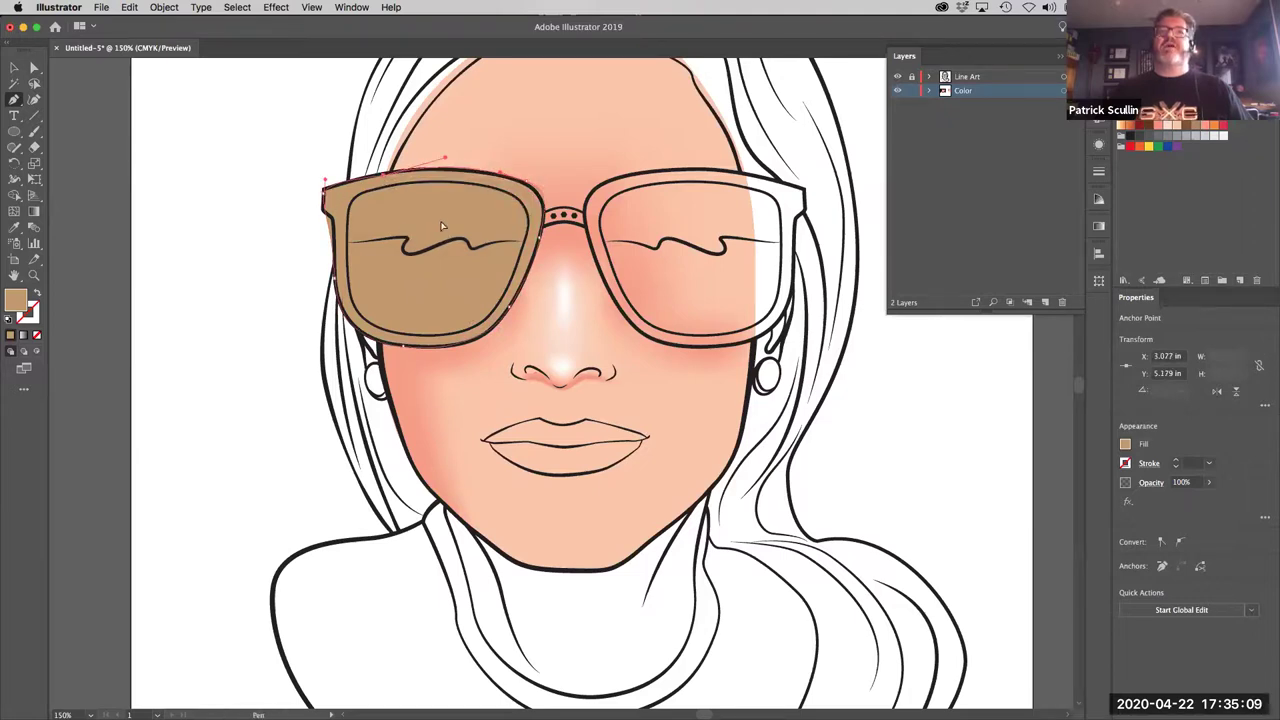
left_click(1139, 128)
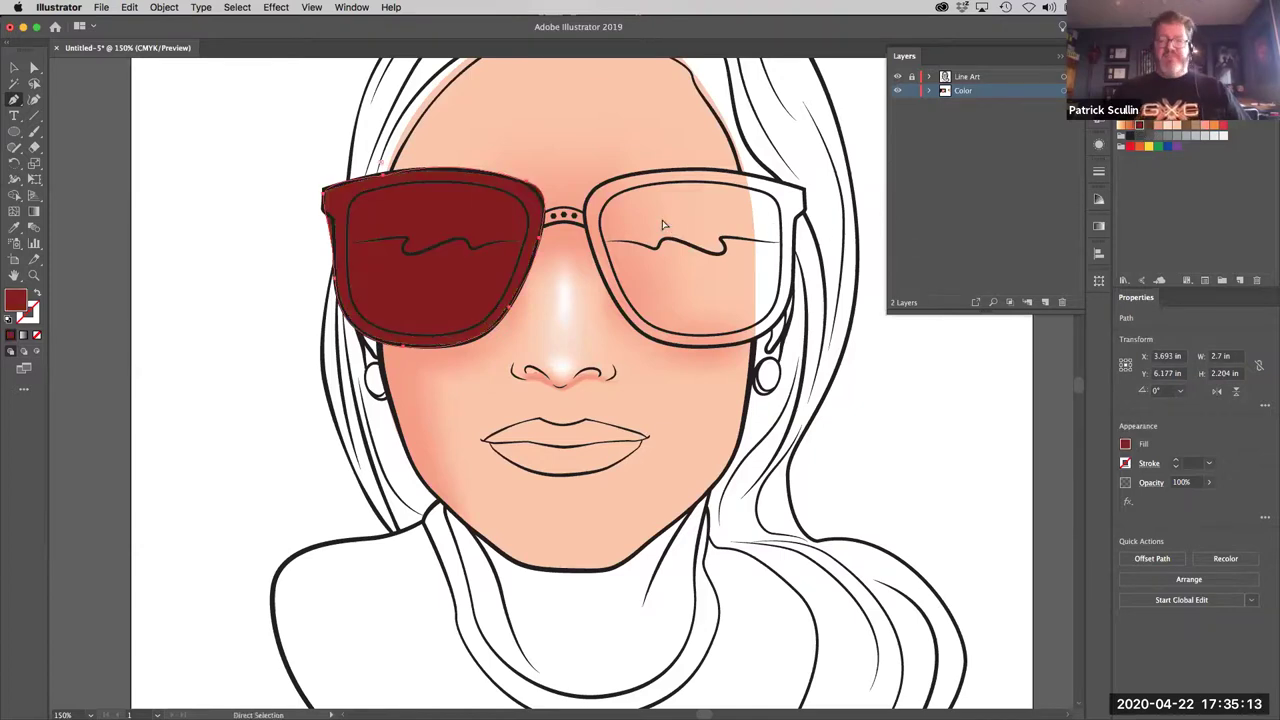
key("super+[")
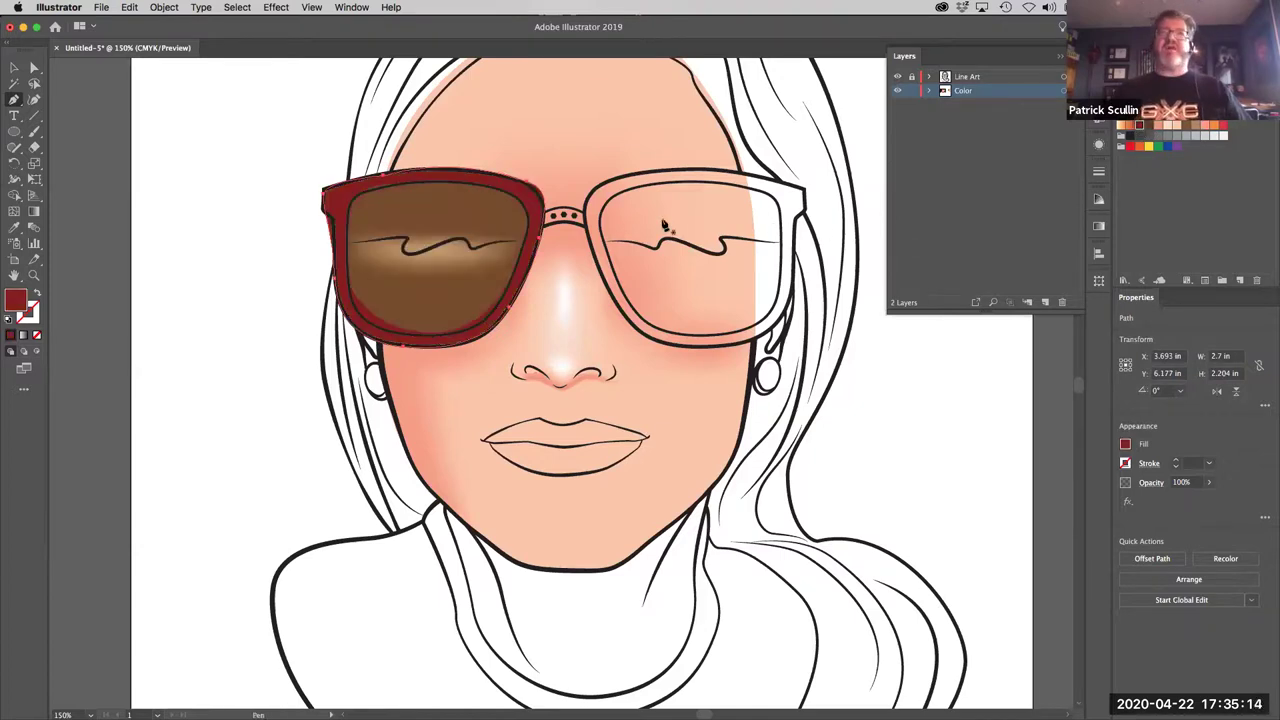
Step: Turn the dark red frame shape into a gradient mesh with mesh points on its upper rim and outer side
left_click(15, 212)
left_click(450, 181)
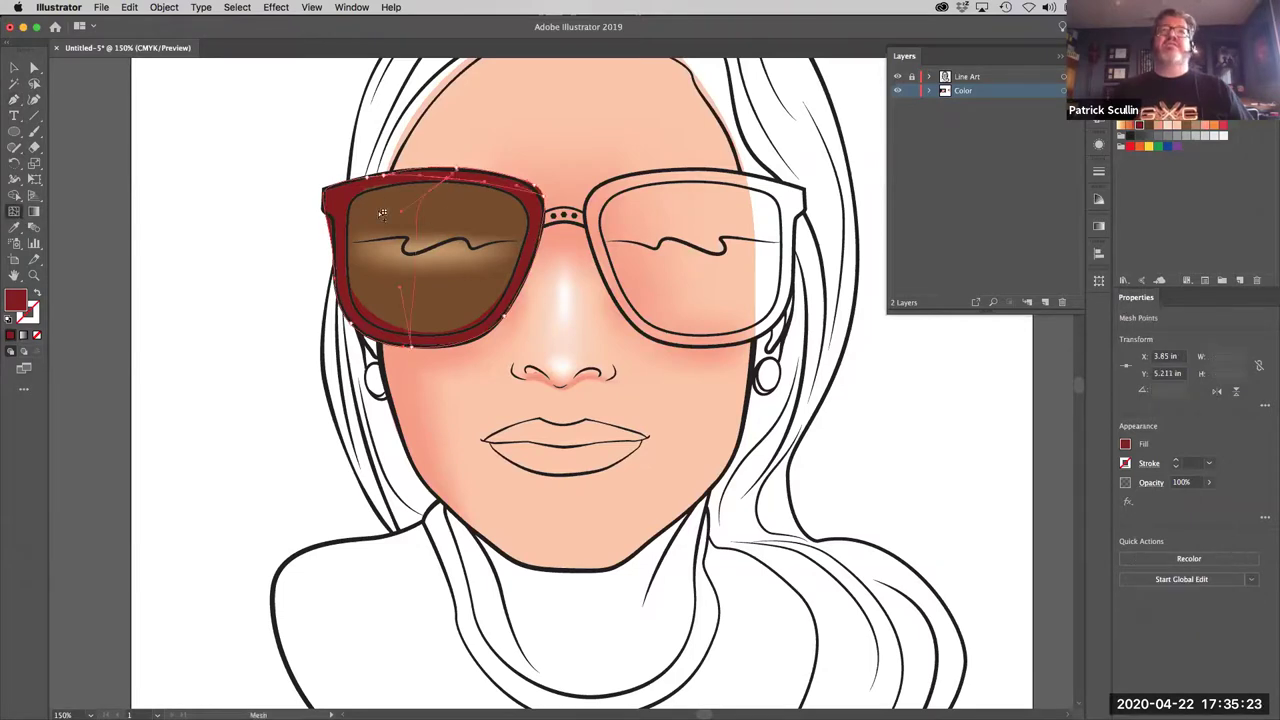
left_click(352, 208)
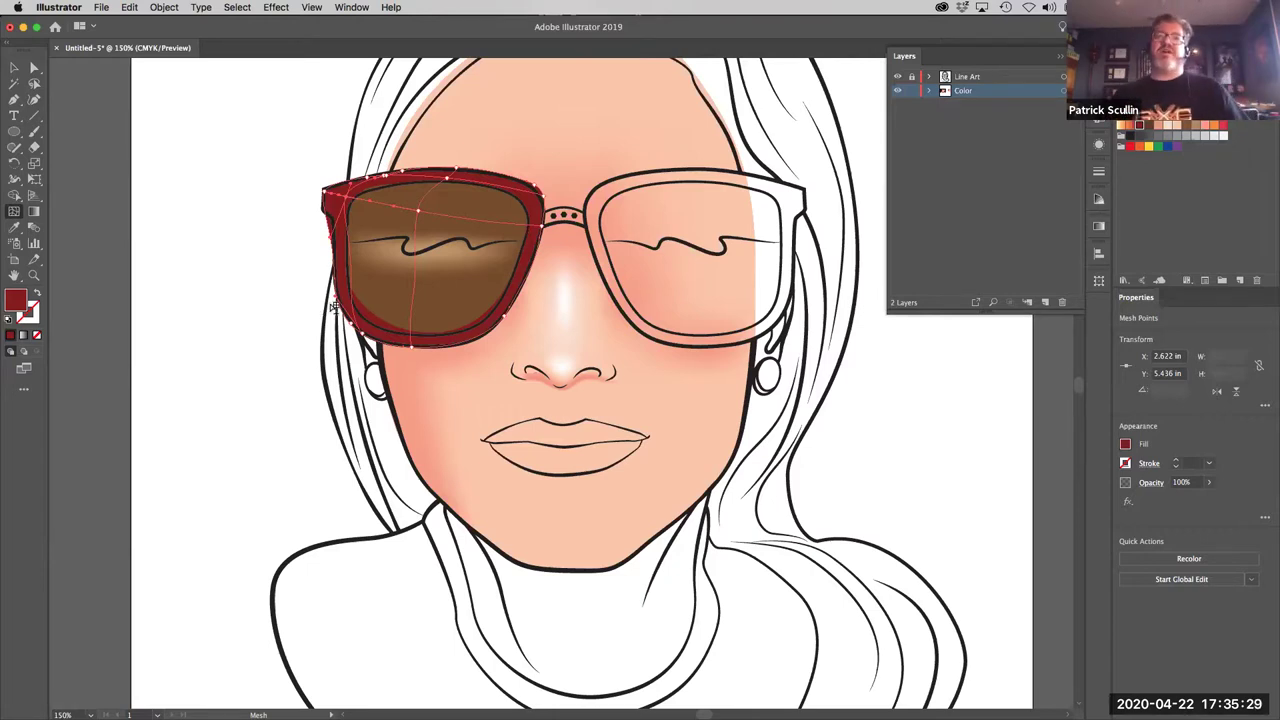
left_click(14, 67)
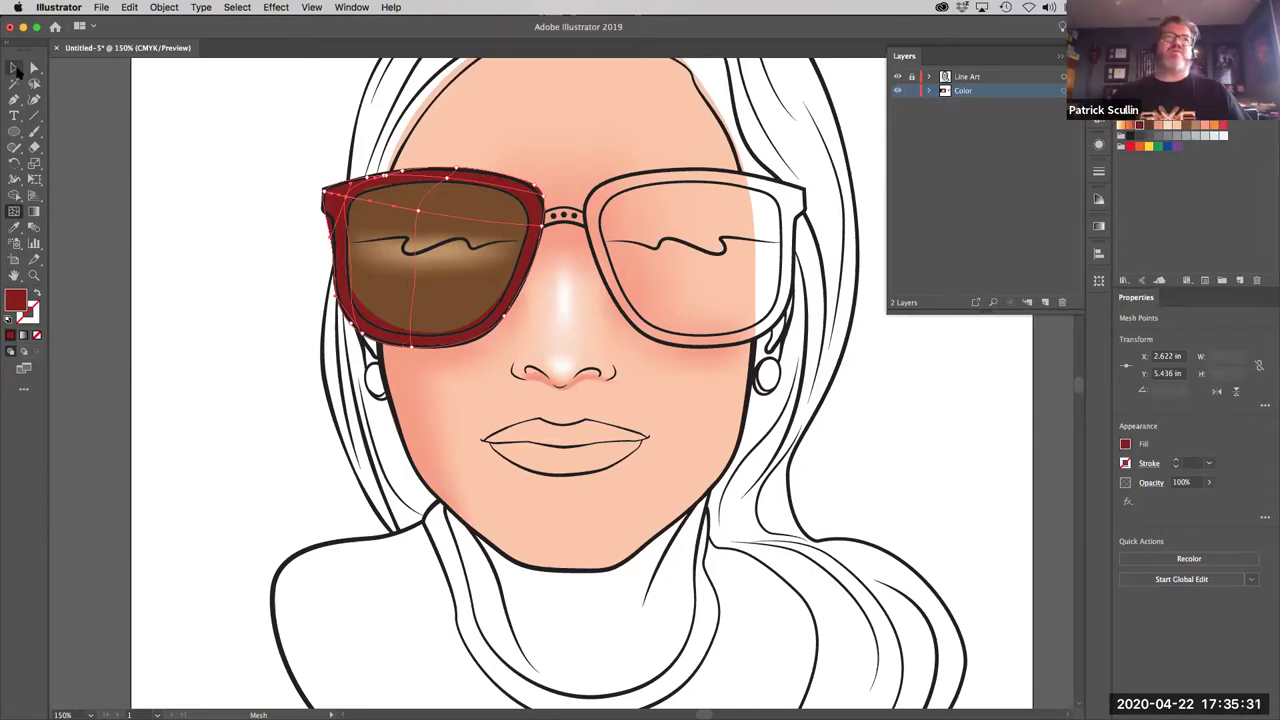
left_click(213, 255)
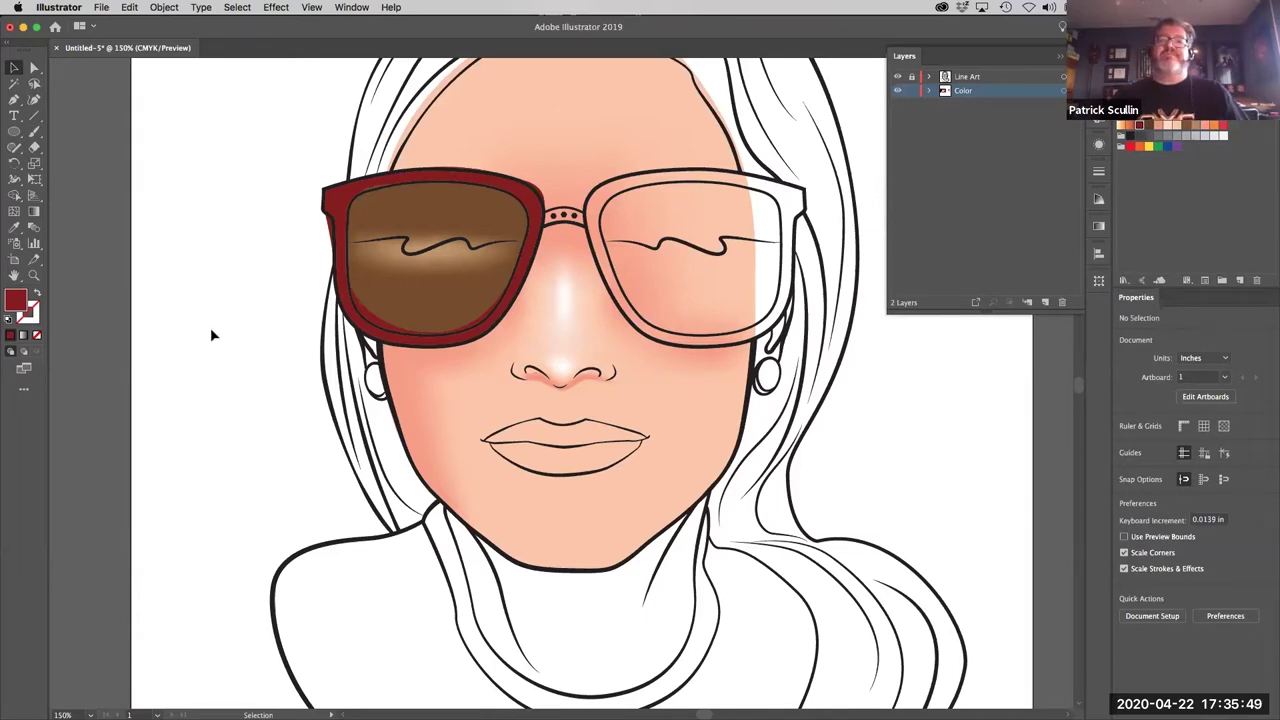
Step: Draw a narrow closed shape down the side of the nose from the bridge to the nostril and fill it with the light pink swatch
key("super+minus")
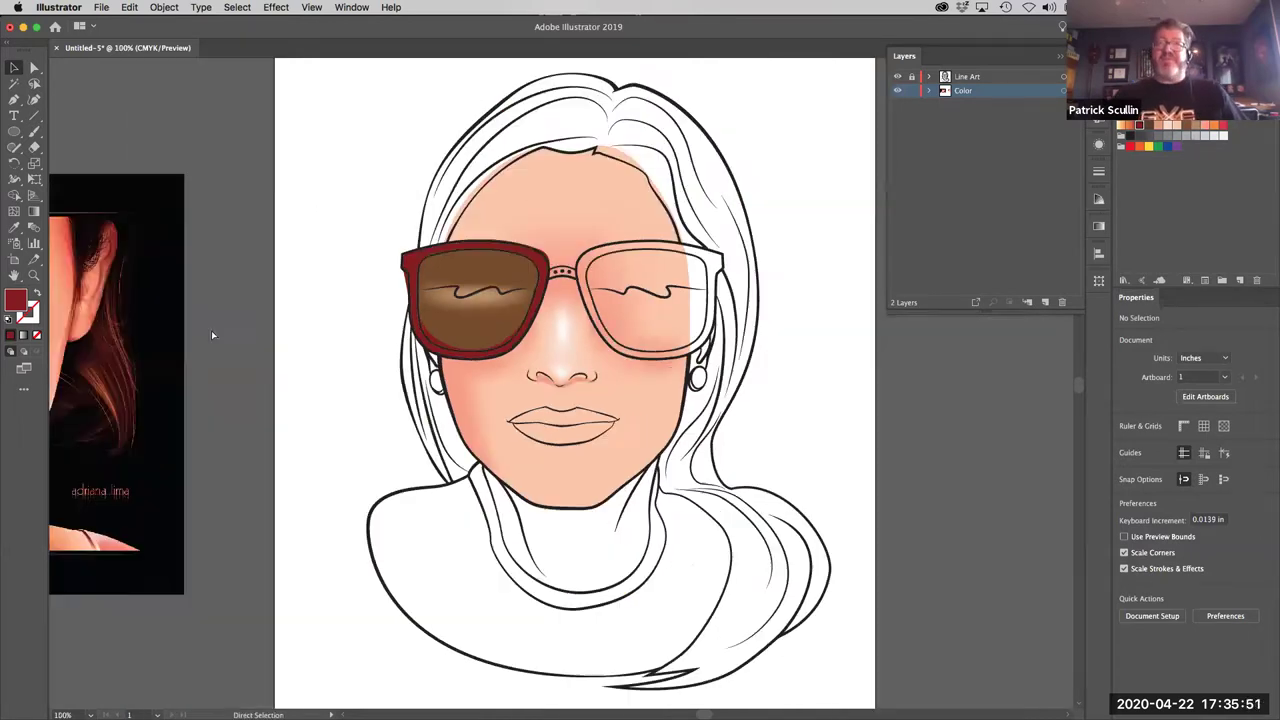
scroll(406, 398, "down", 3)
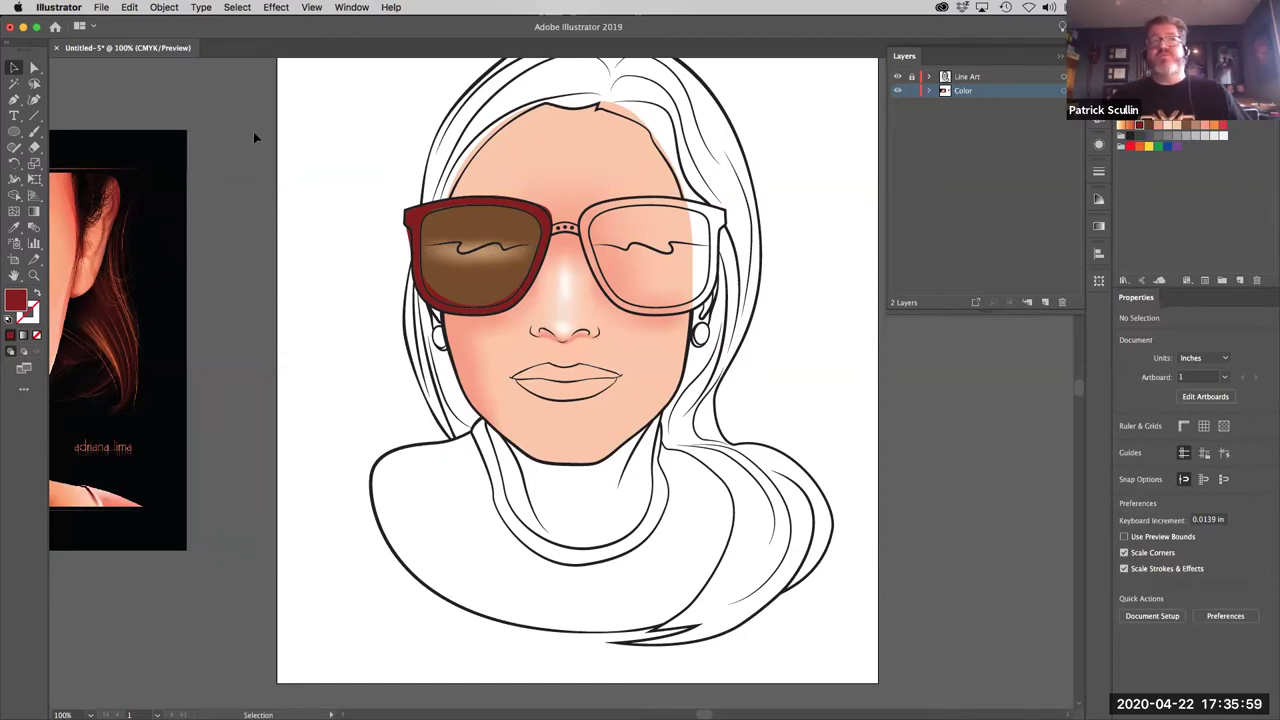
left_click(13, 103)
left_click(560, 245)
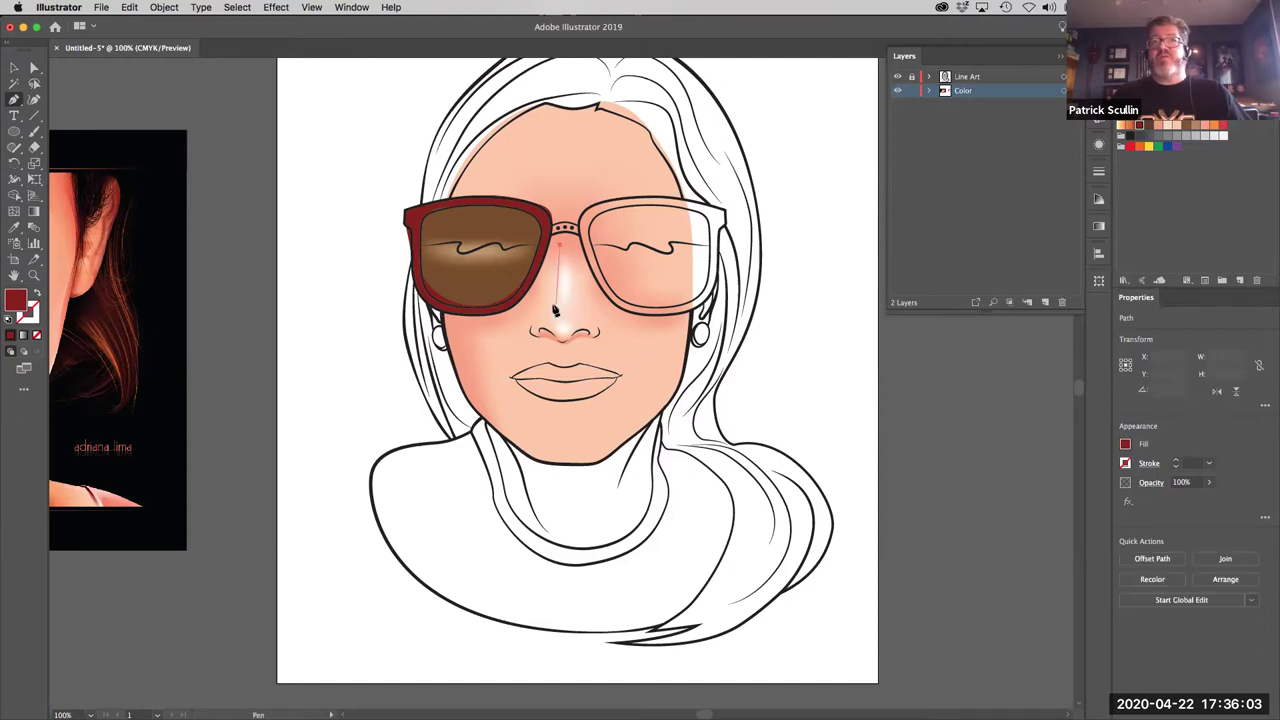
left_click_drag(551, 312, 537, 324)
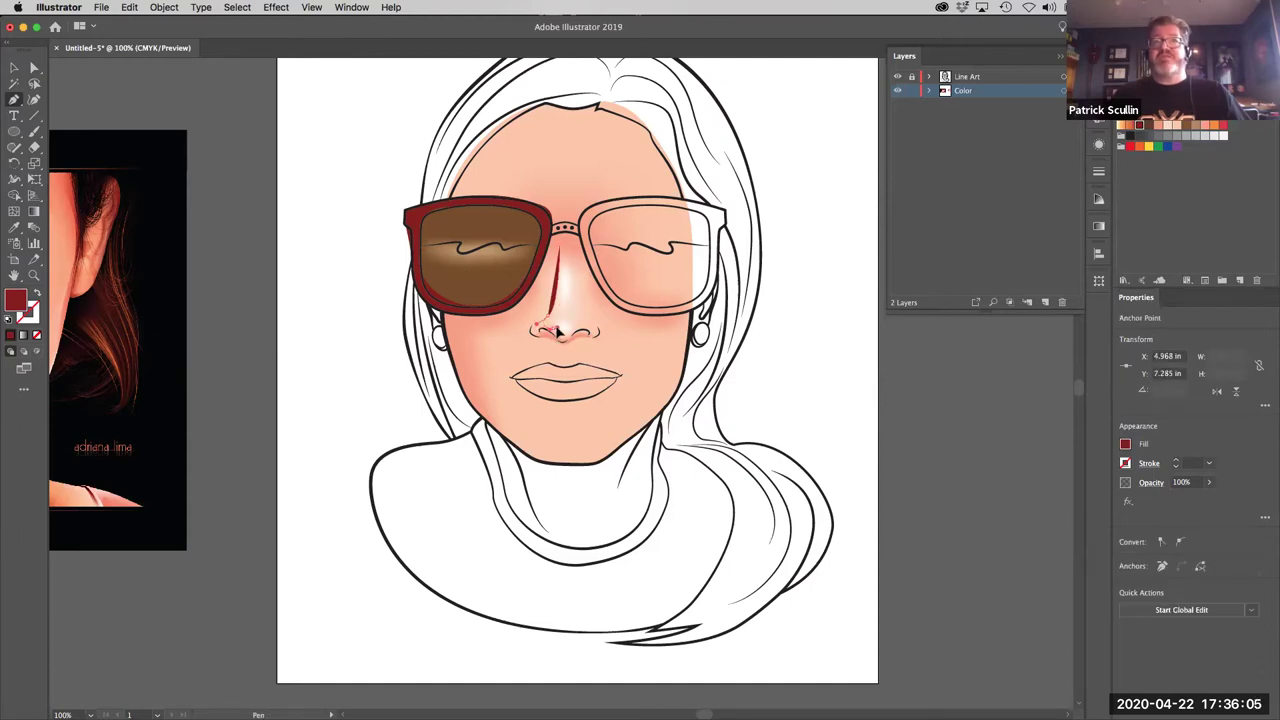
left_click(559, 331)
left_click(560, 246)
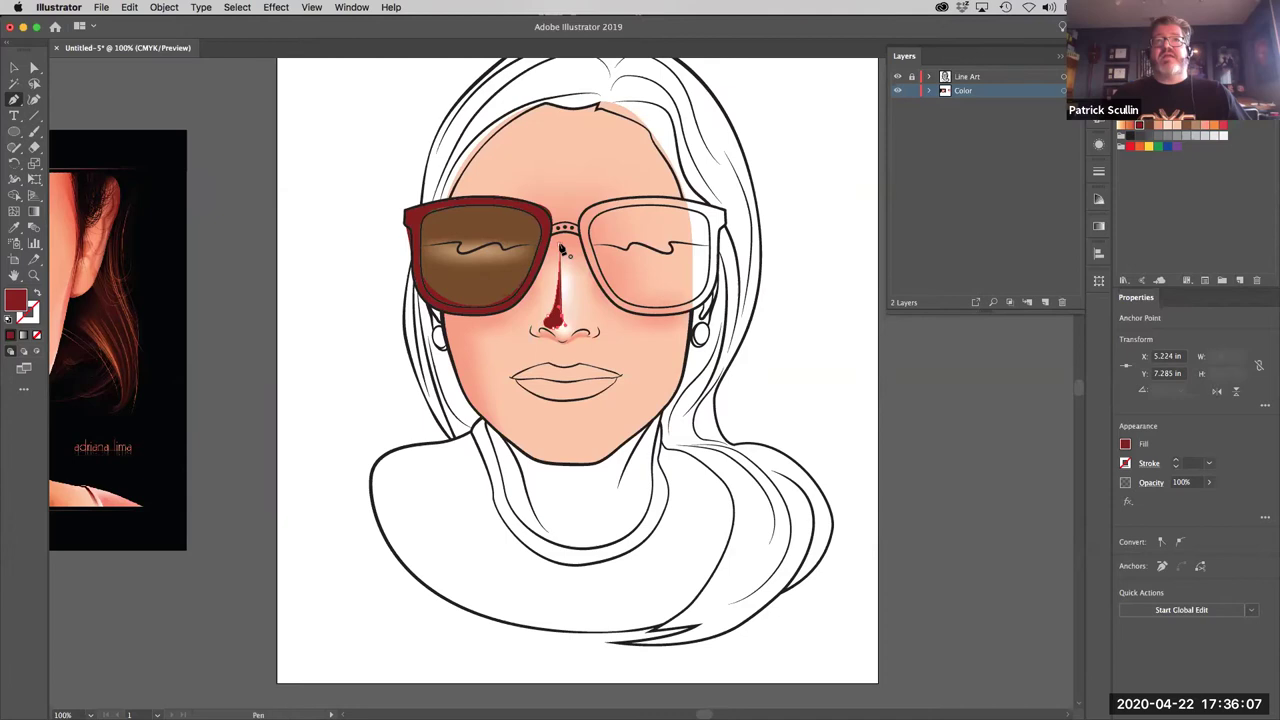
left_click(560, 246)
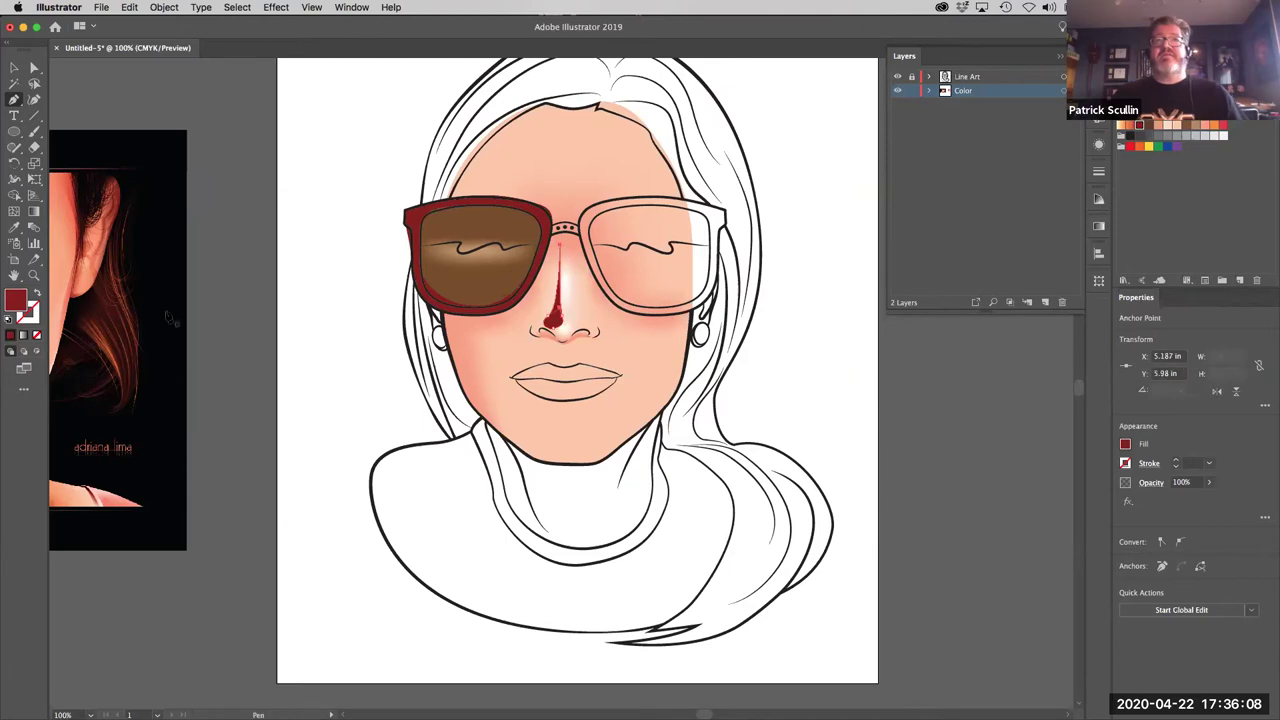
left_click(1171, 131)
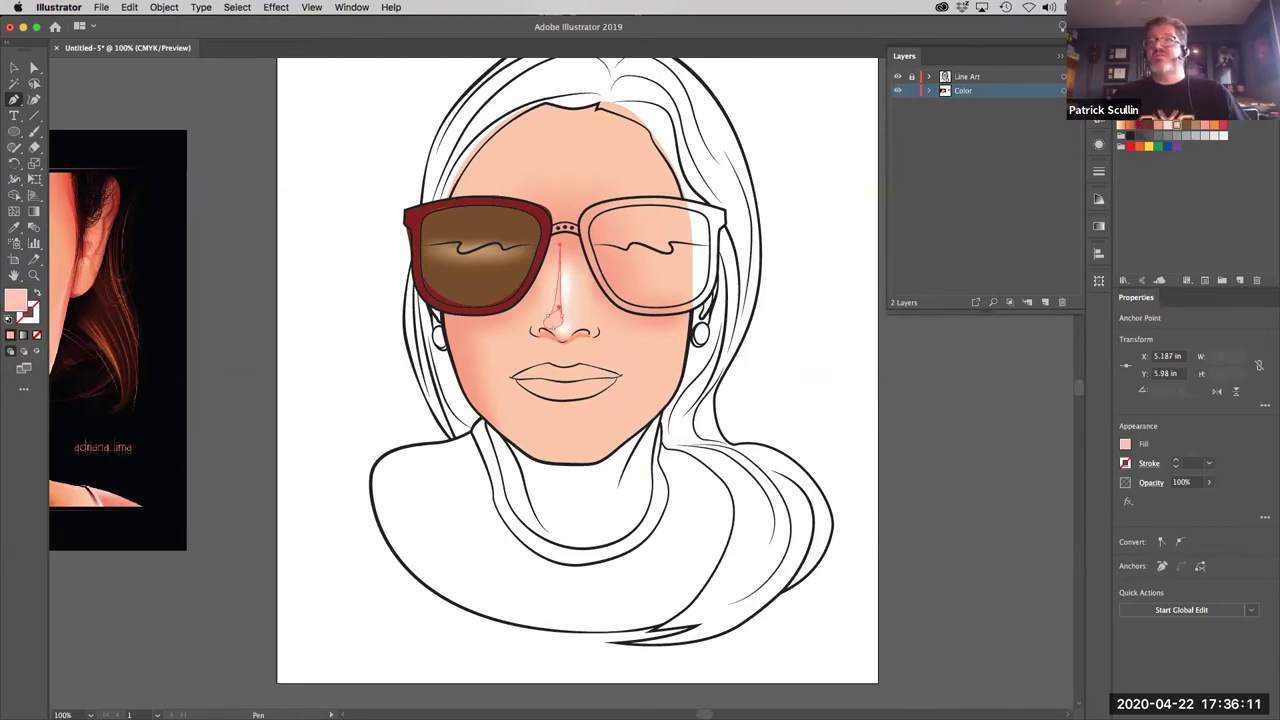
left_click(773, 362, "super")
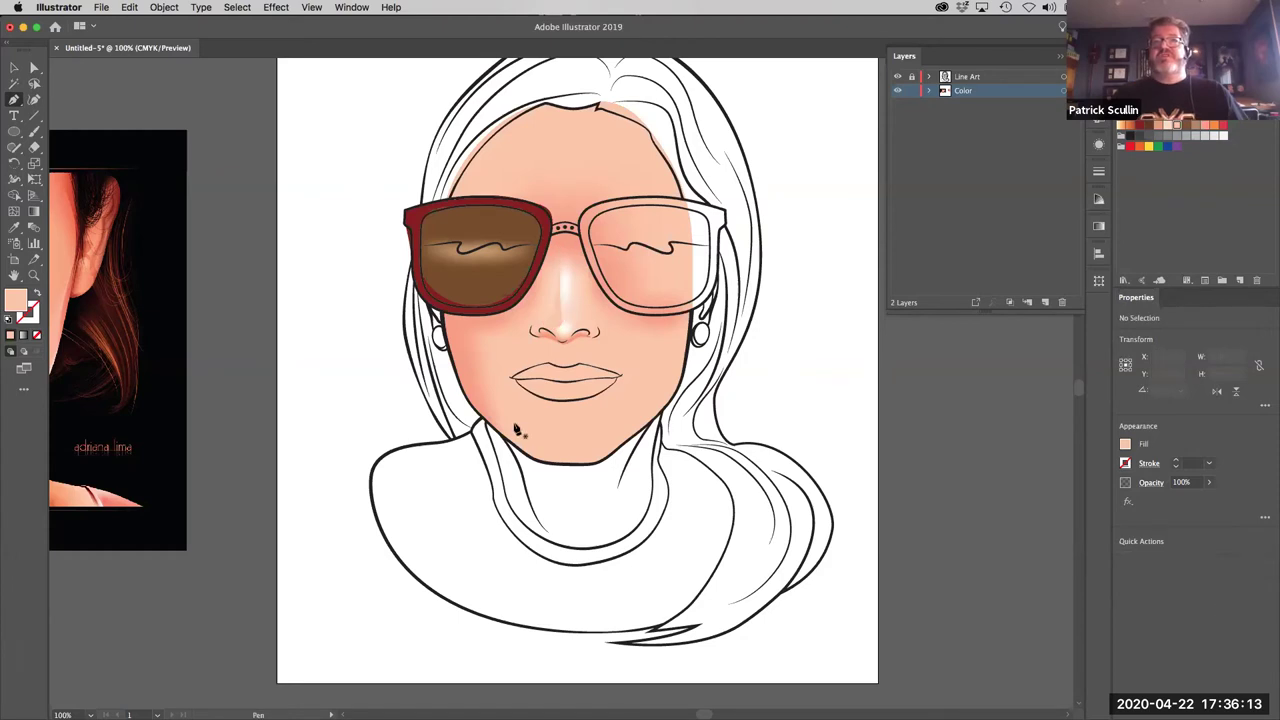